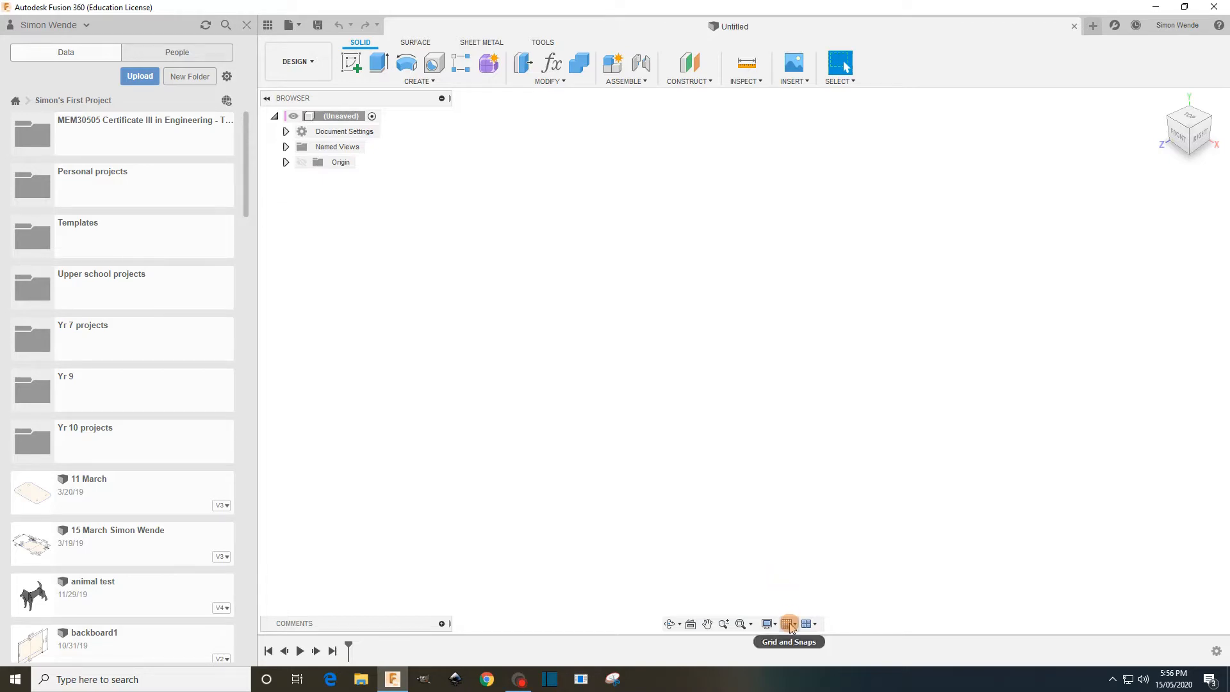
# - Turn on the layout grid for the empty design's workspace
pyautogui.click(789, 624)
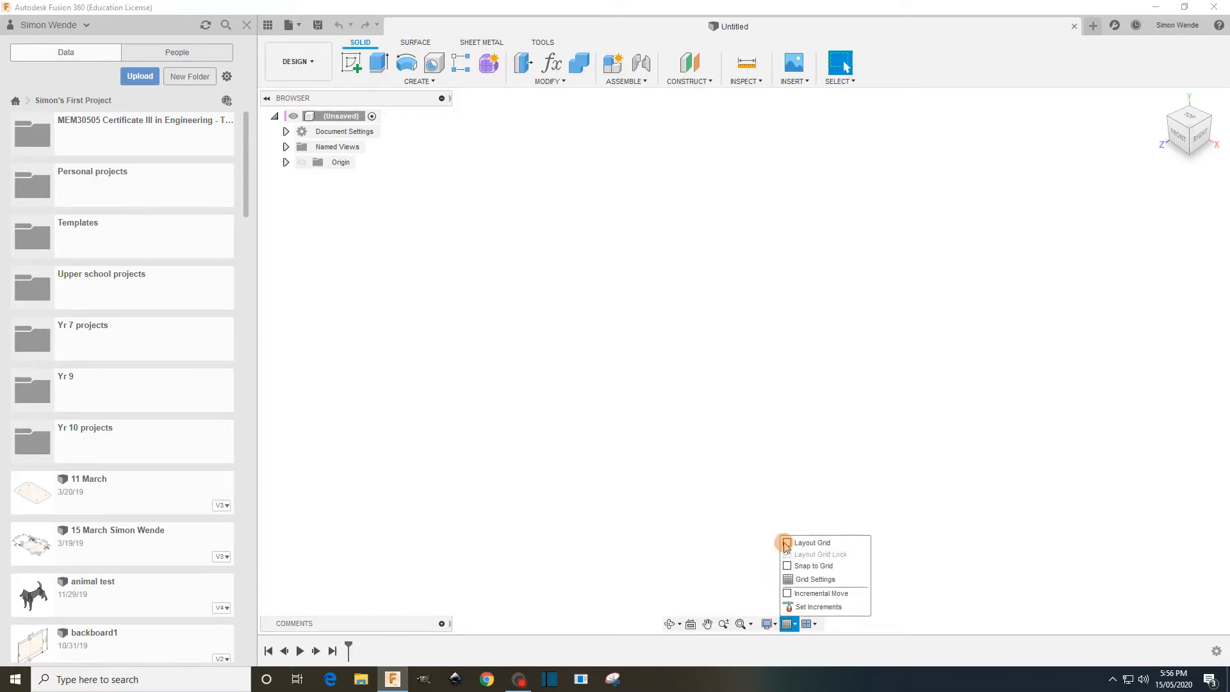
pyautogui.click(787, 544)
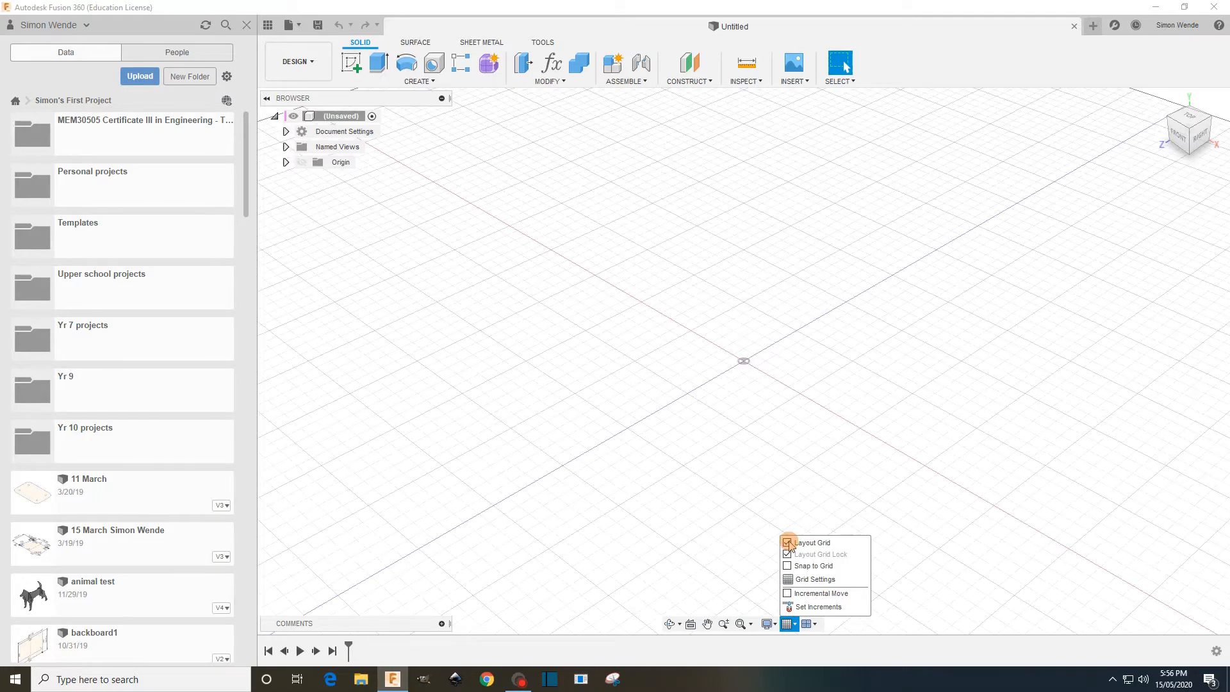
pyautogui.click(793, 567)
pyautogui.click(724, 556)
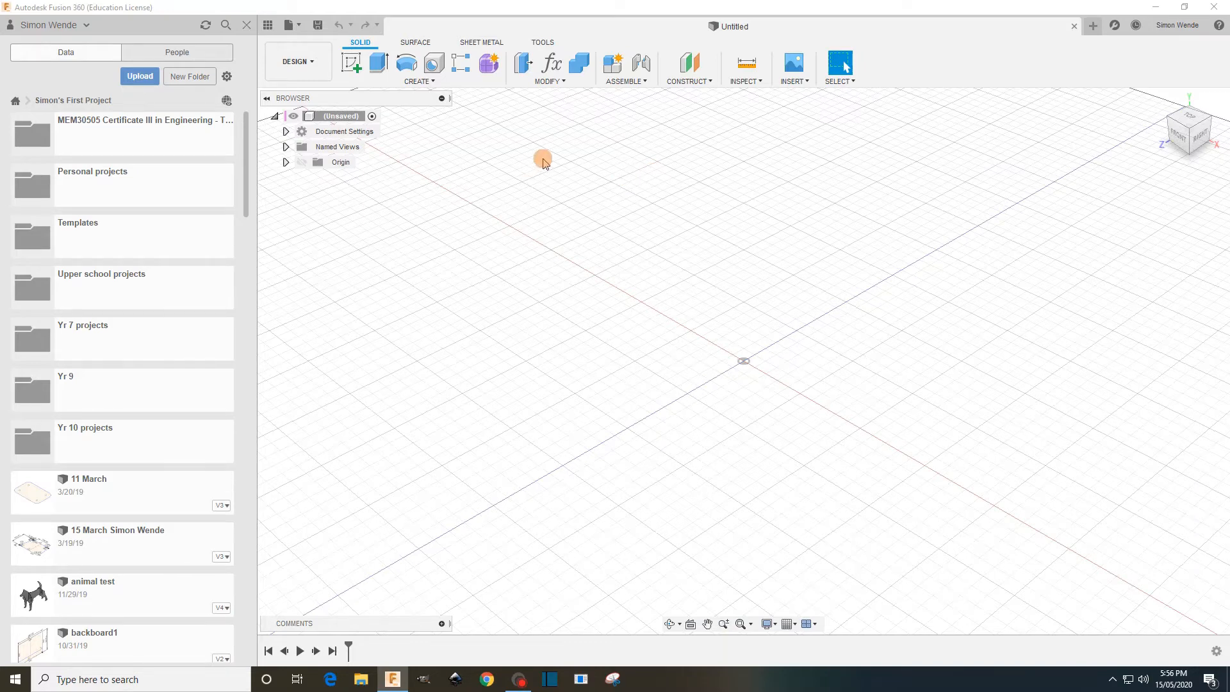
# - Save the untitled design in the current project under the name HALL TABLE DEMO 1
pyautogui.click(318, 27)
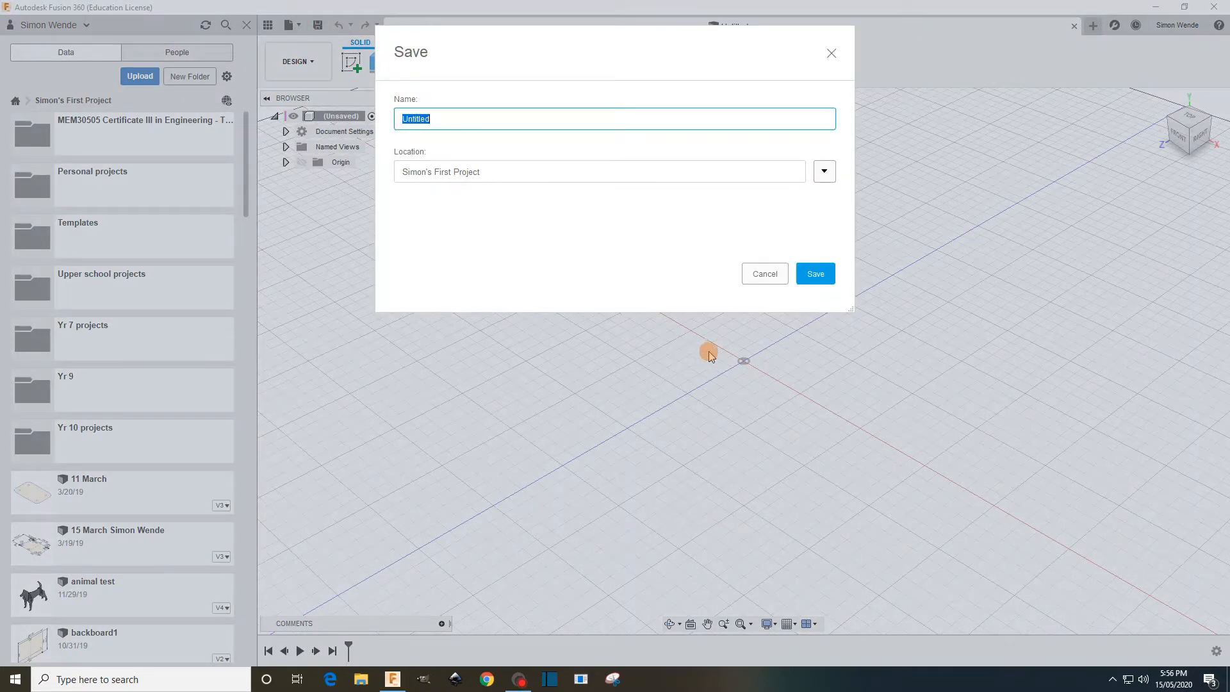
pyautogui.press('capslock')
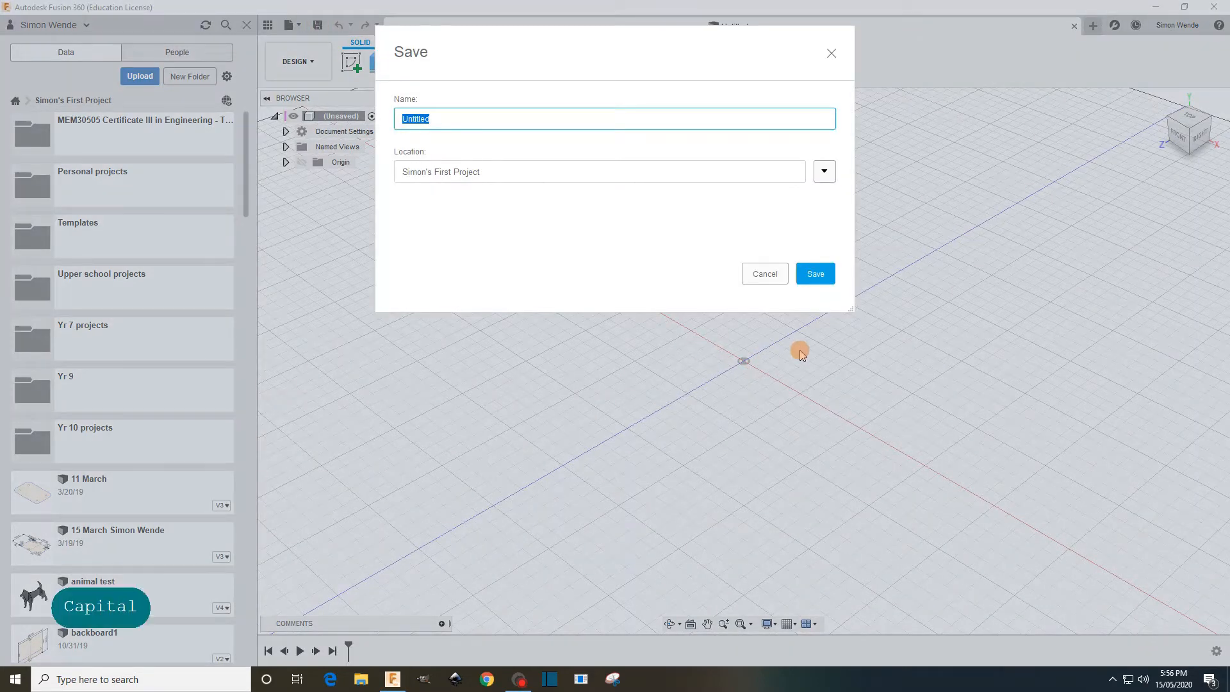
pyautogui.write('HALL T')
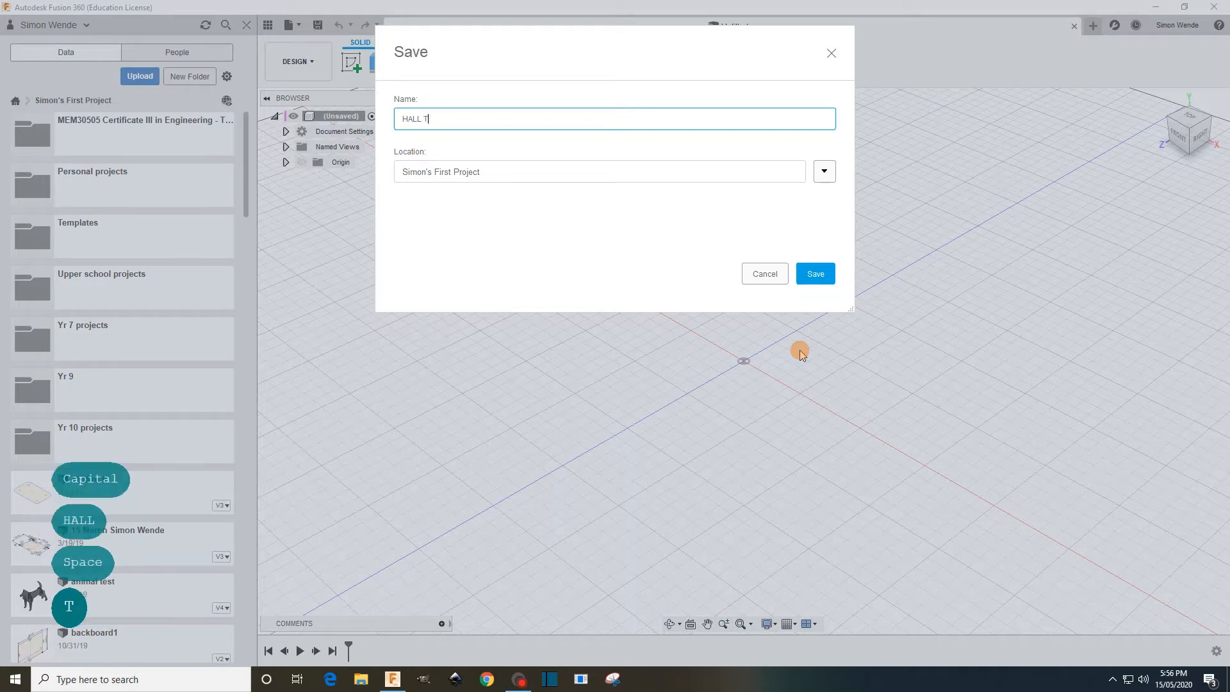
pyautogui.write('ABLE ')
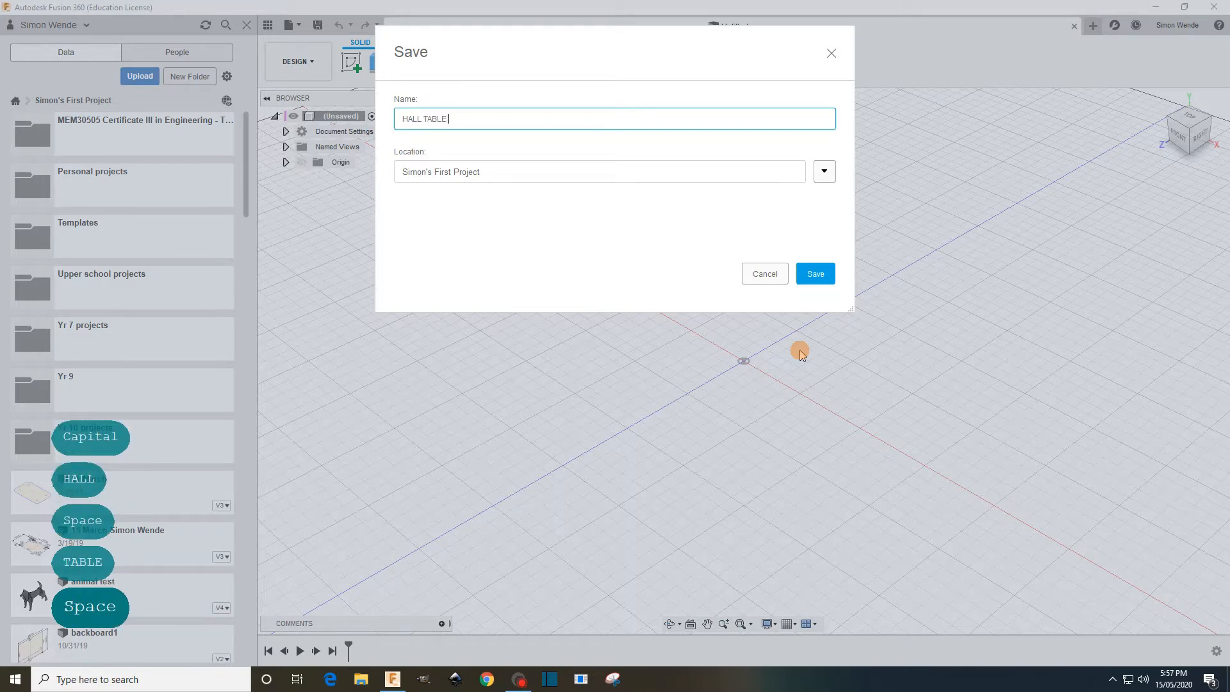
pyautogui.write('DEMO 1')
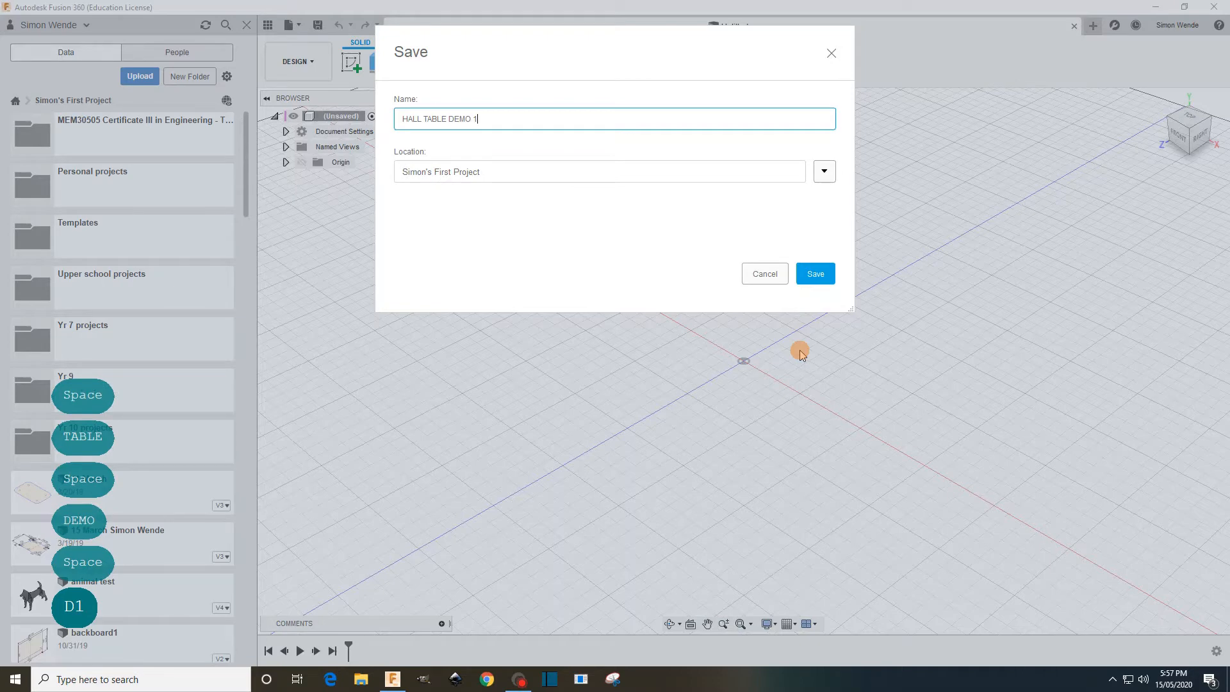
pyautogui.click(815, 274)
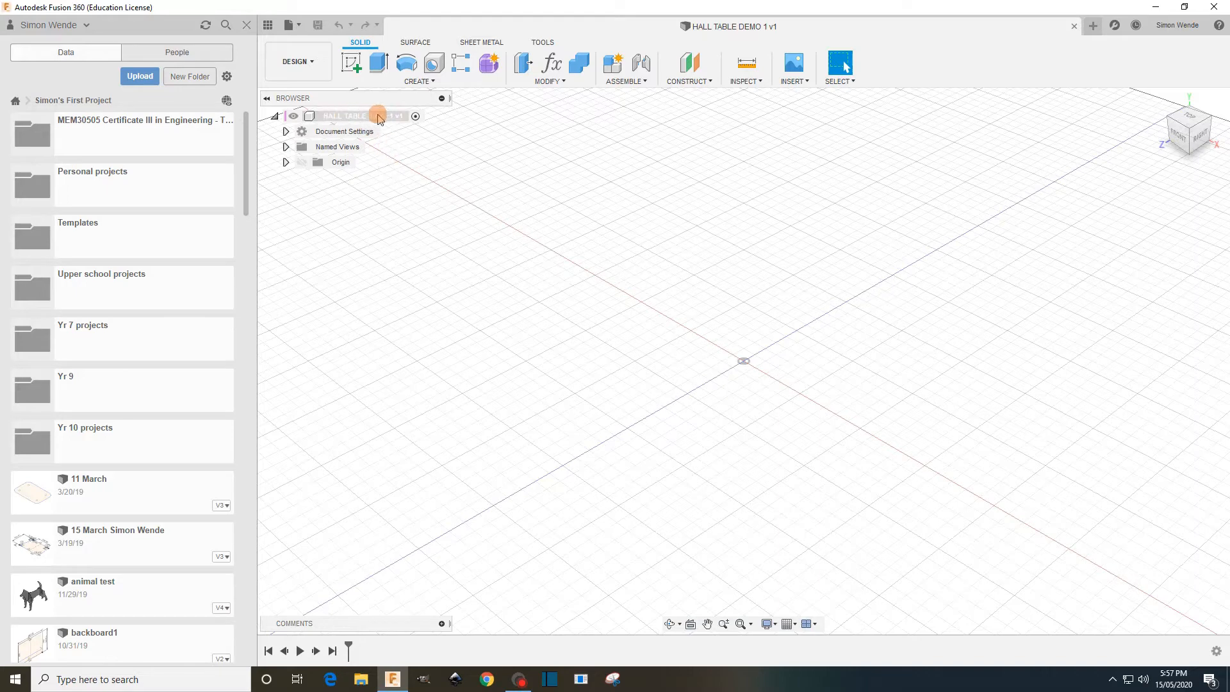
# - Create a new component under the top-level HALL TABLE DEMO 1 assembly and name it table
pyautogui.rightClick(346, 118)
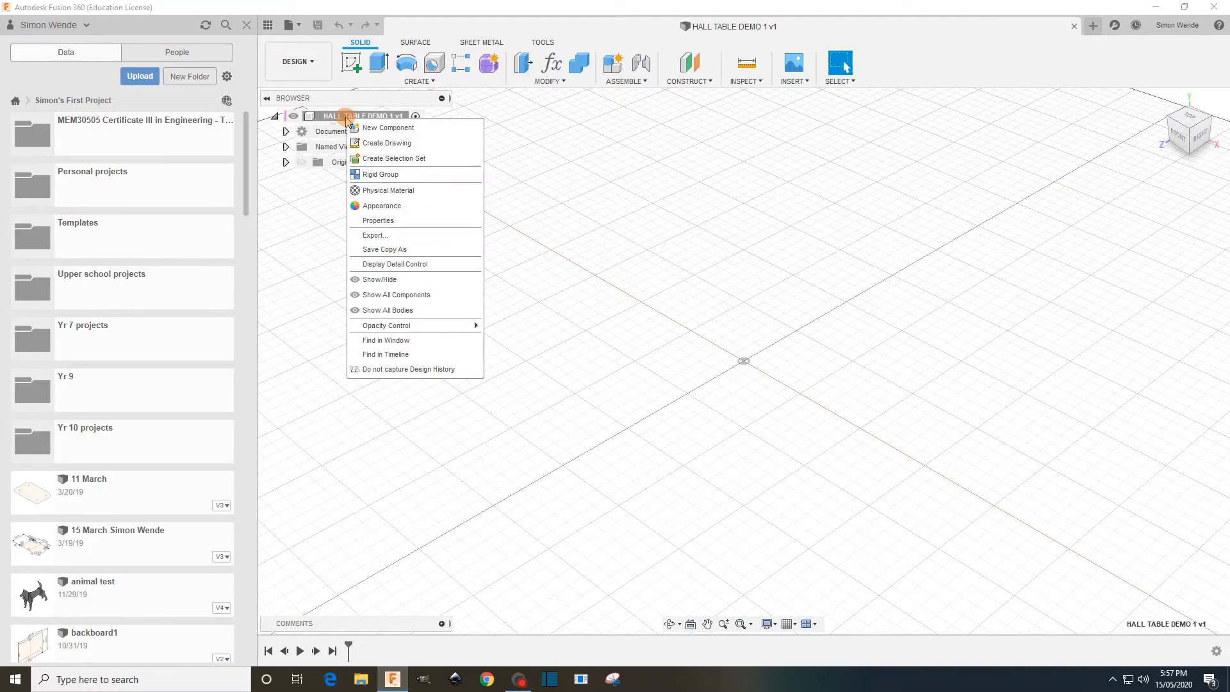
pyautogui.click(372, 127)
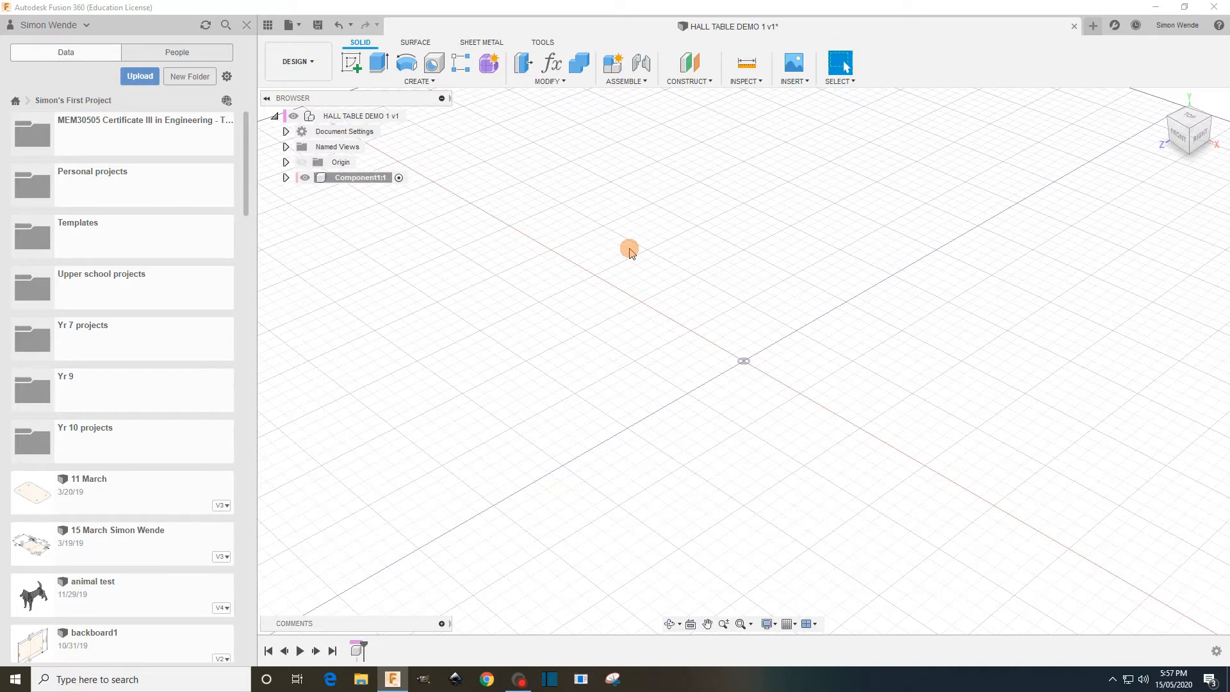
pyautogui.click(363, 183)
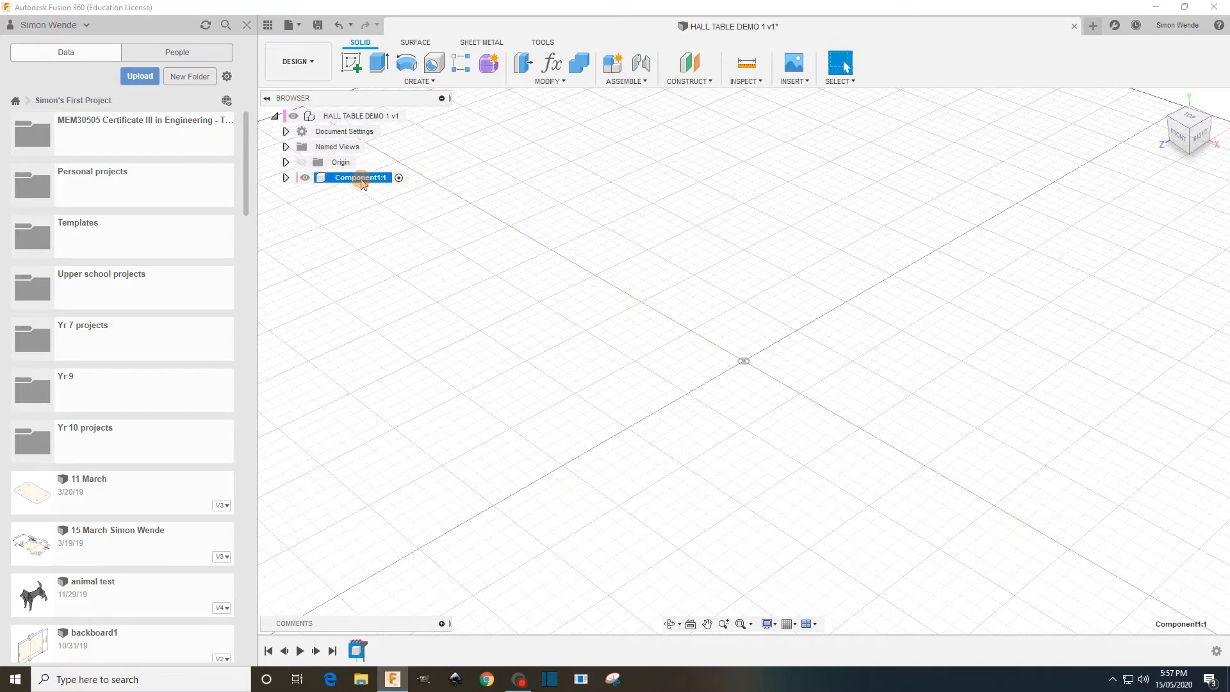
pyautogui.doubleClick(362, 182)
pyautogui.write('TA')
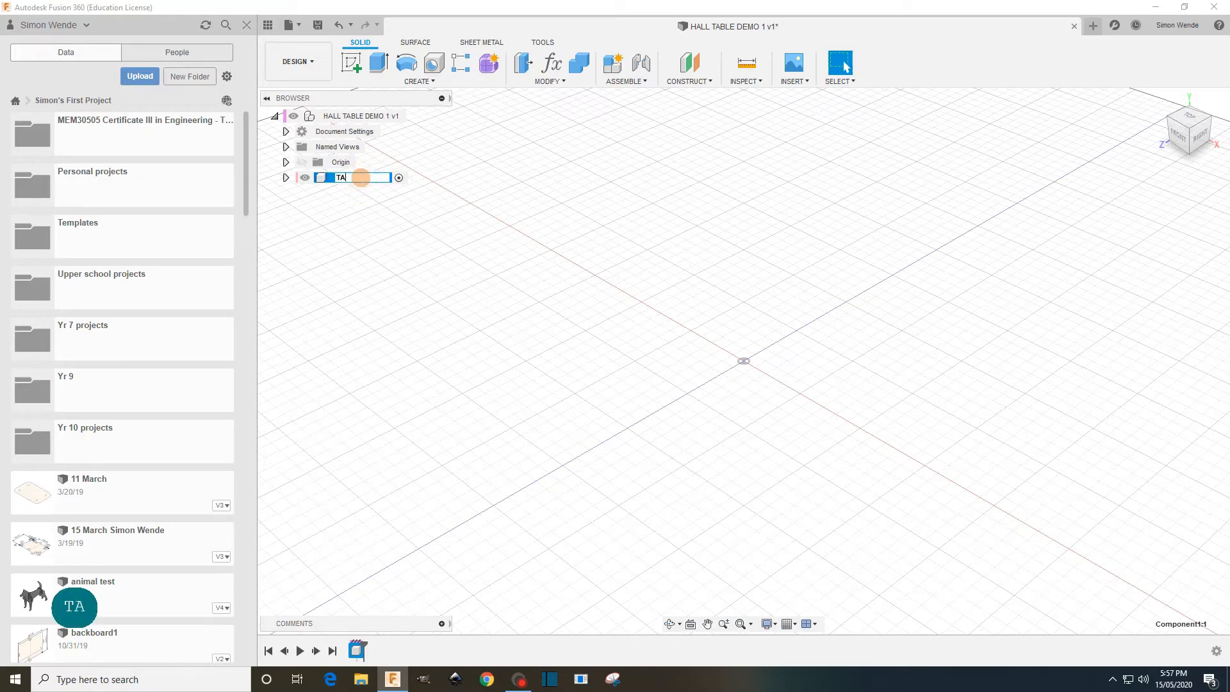
pyautogui.write('B')
pyautogui.press('BackSpace')
pyautogui.press('BackSpace')
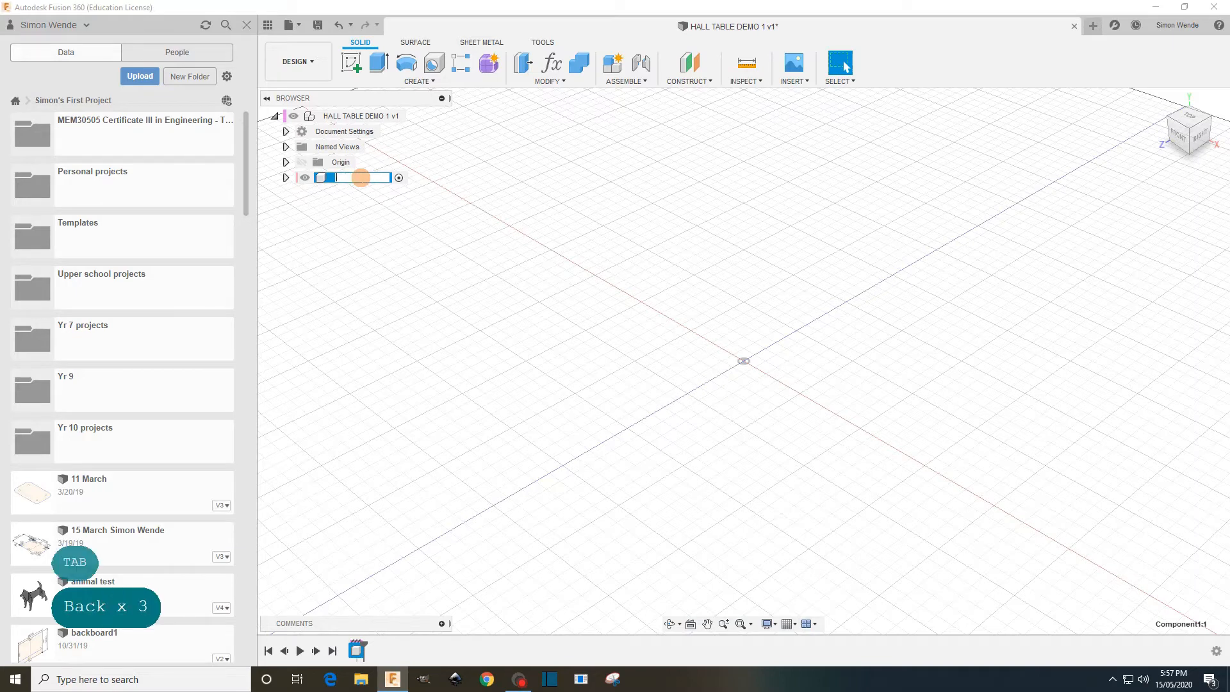
pyautogui.press('capslock')
pyautogui.write('table')
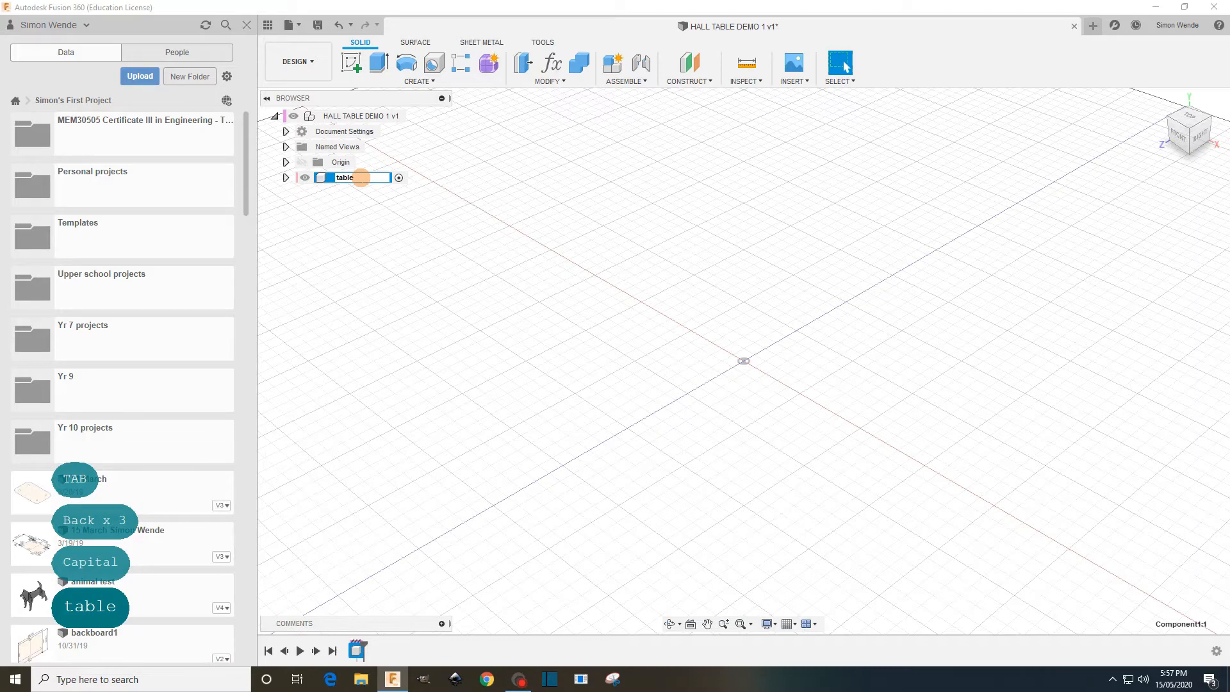
pyautogui.press('Return')
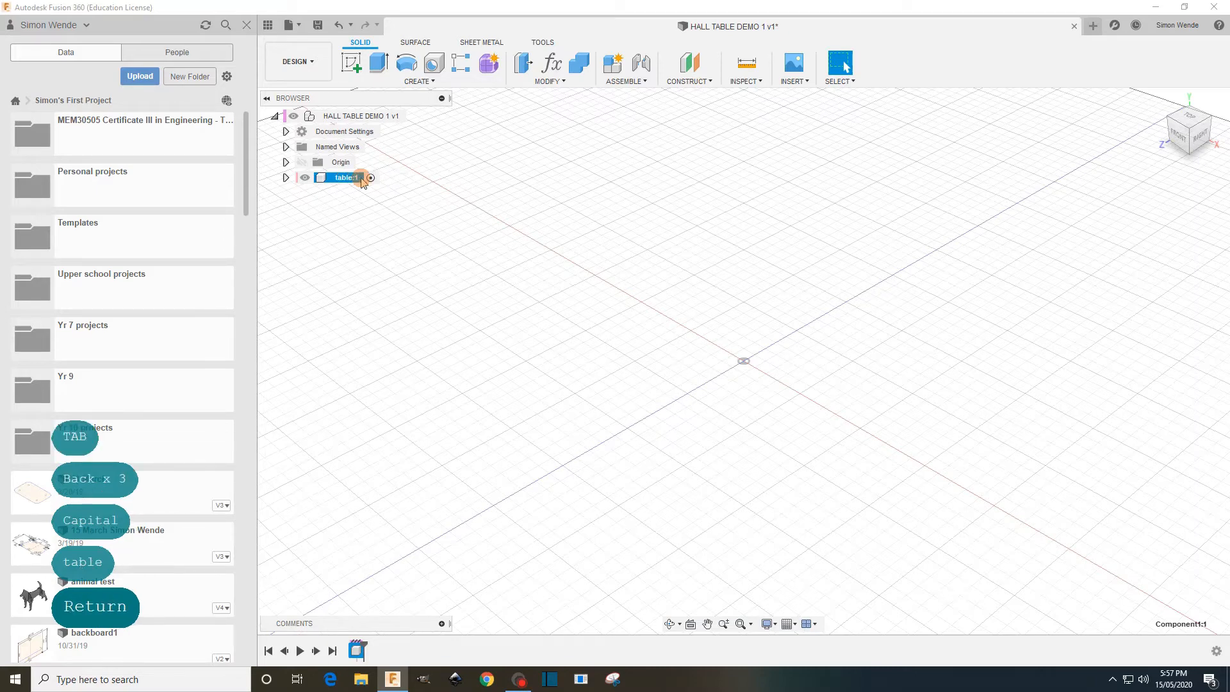
# - Add a second component under the top-level HALL TABLE DEMO 1 assembly and name it drawer
pyautogui.click(354, 119)
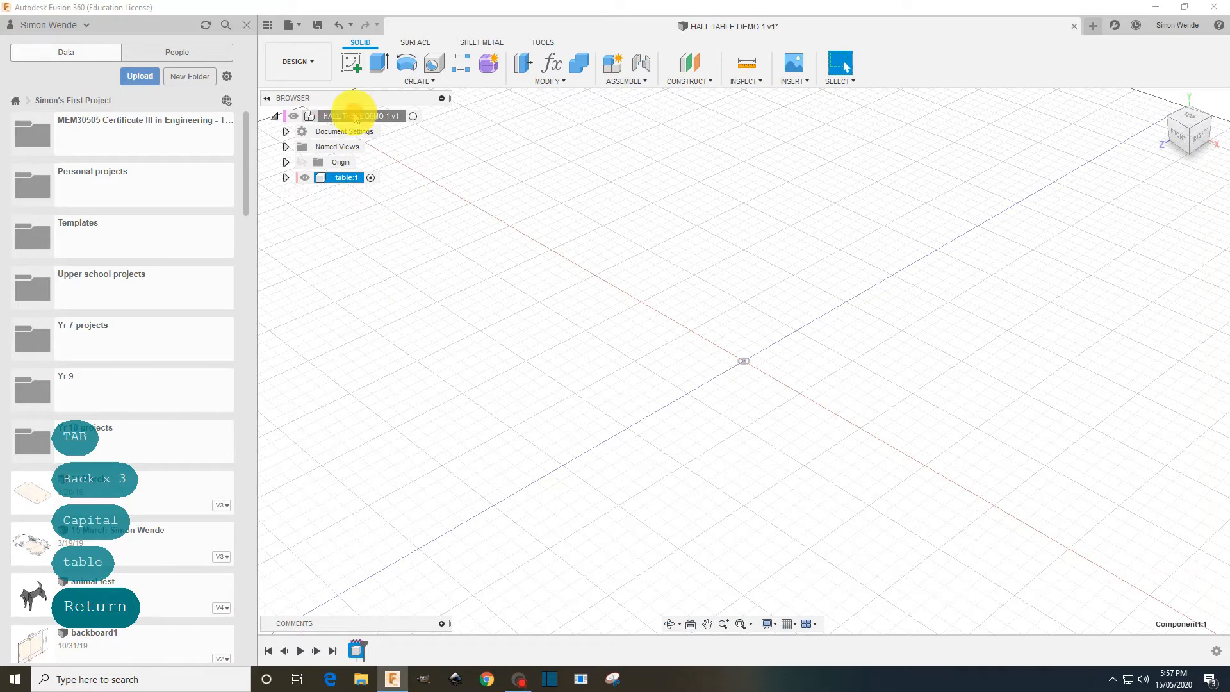
pyautogui.rightClick(359, 120)
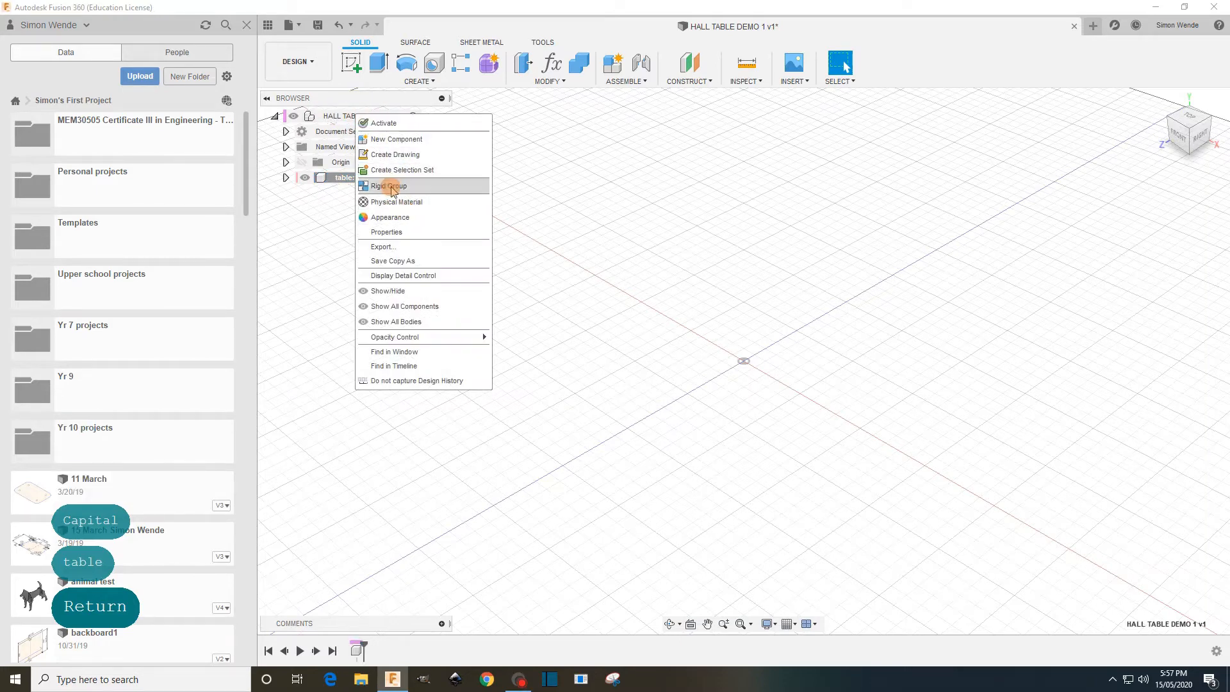
pyautogui.click(397, 139)
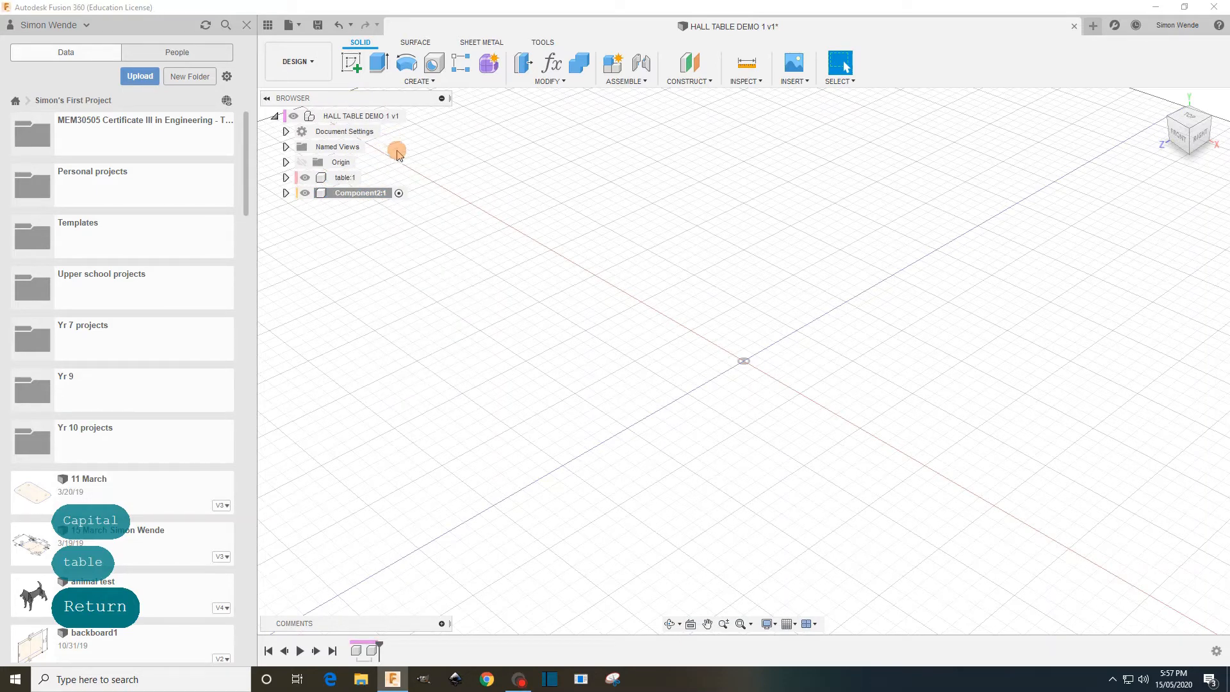
pyautogui.click(357, 194)
pyautogui.click(358, 194)
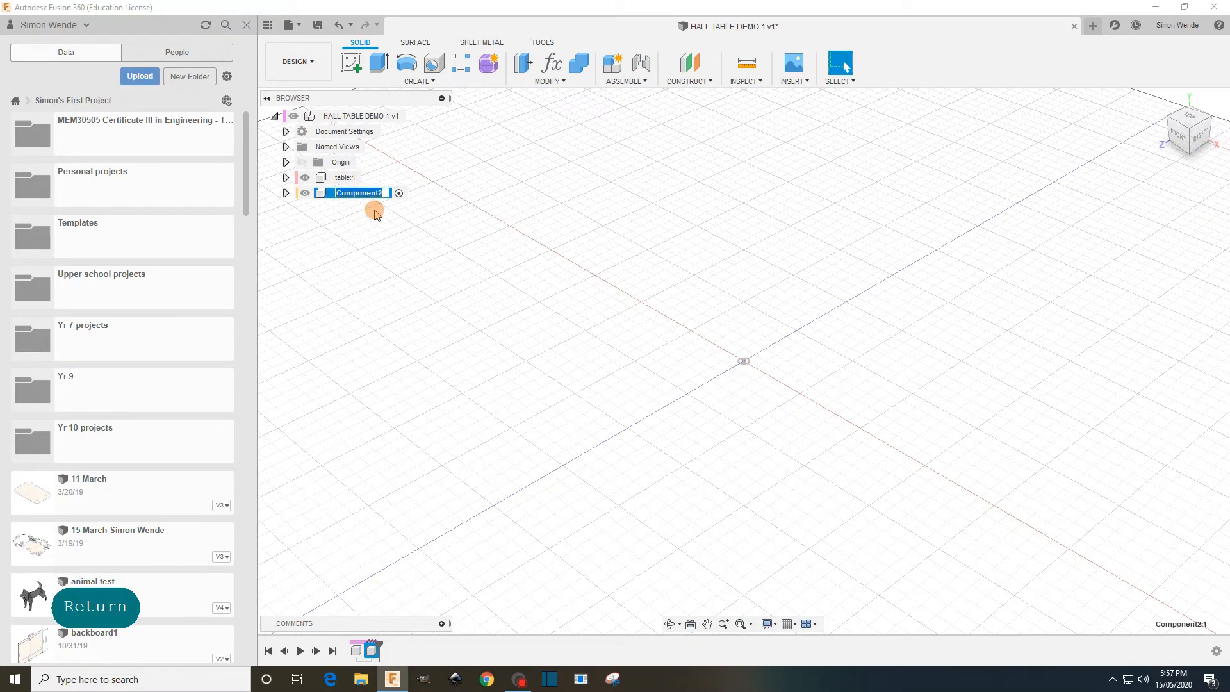
pyautogui.write('drawer')
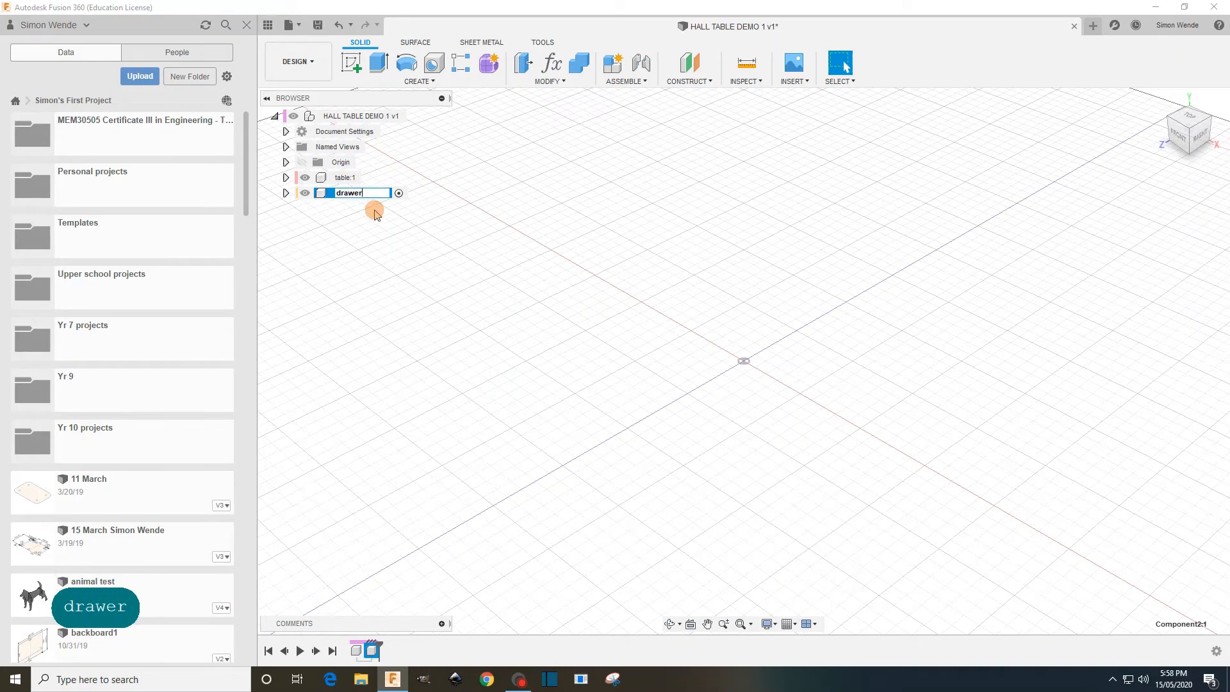
pyautogui.click(385, 246)
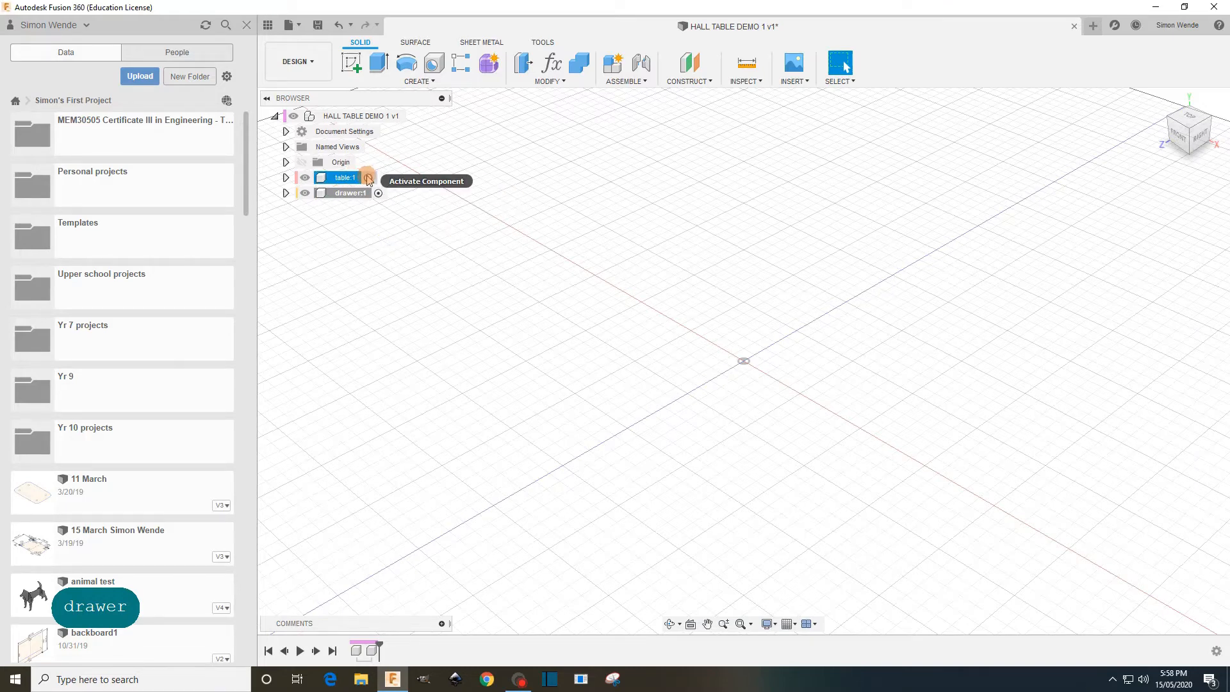
# - Activate the table component and hide the project file list to enlarge the modelling area
pyautogui.click(368, 178)
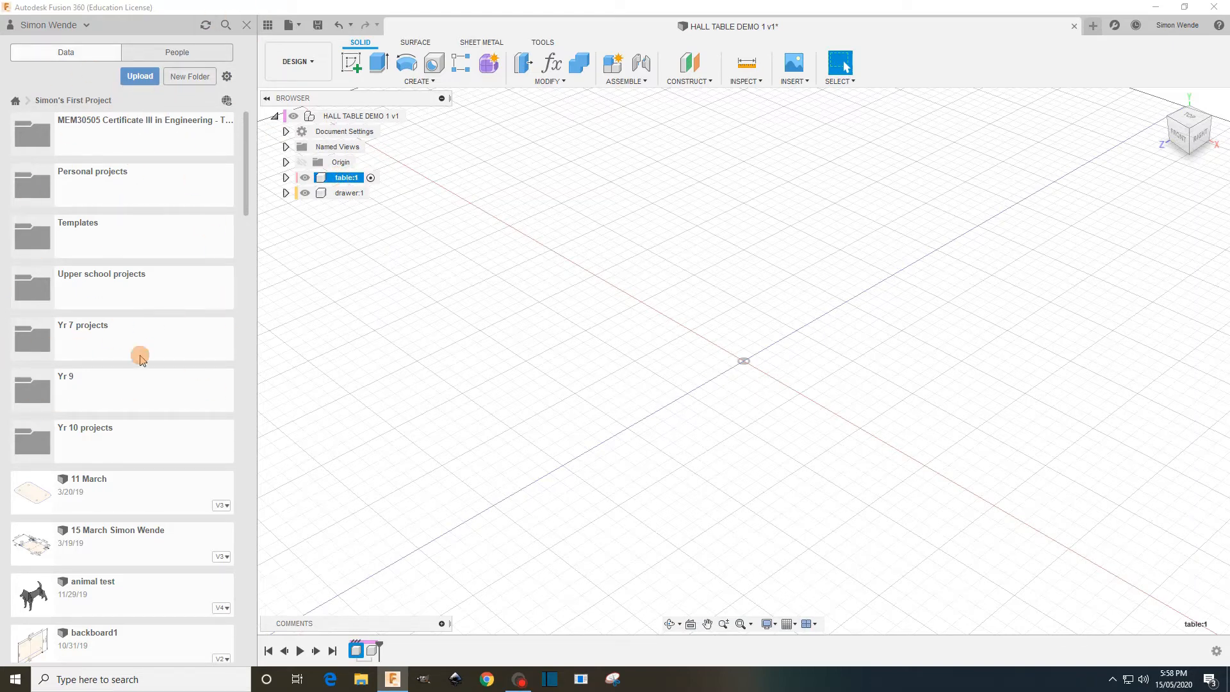
pyautogui.click(267, 27)
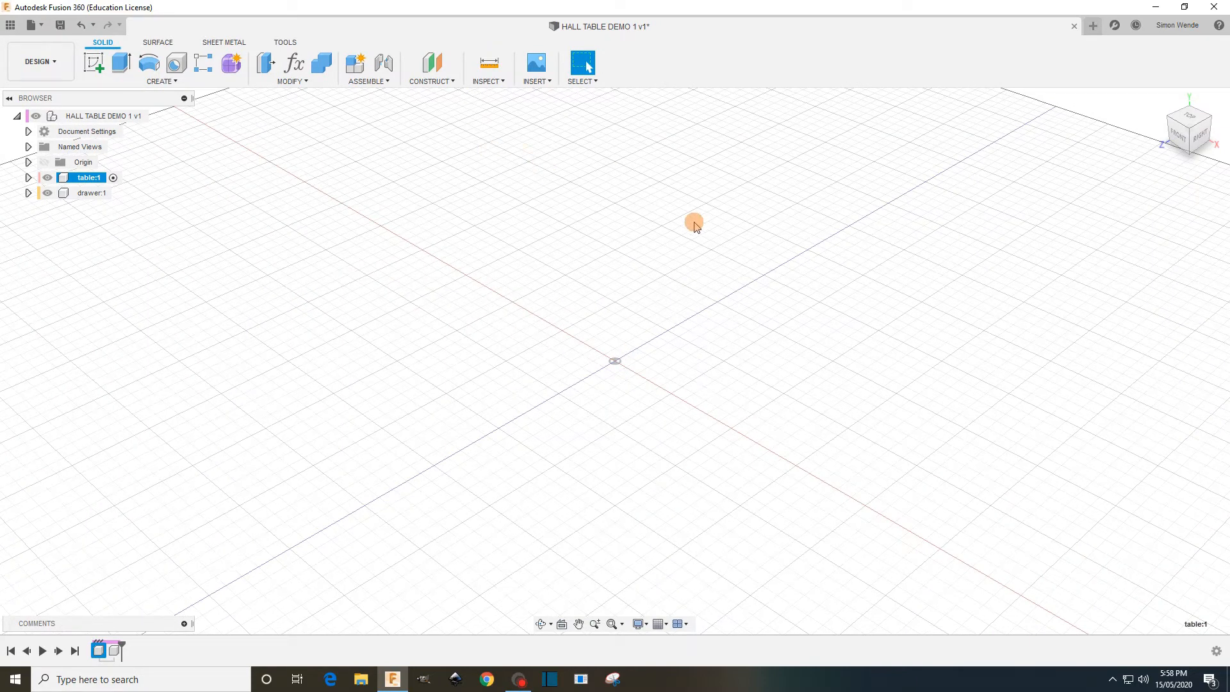
pyautogui.click(298, 64)
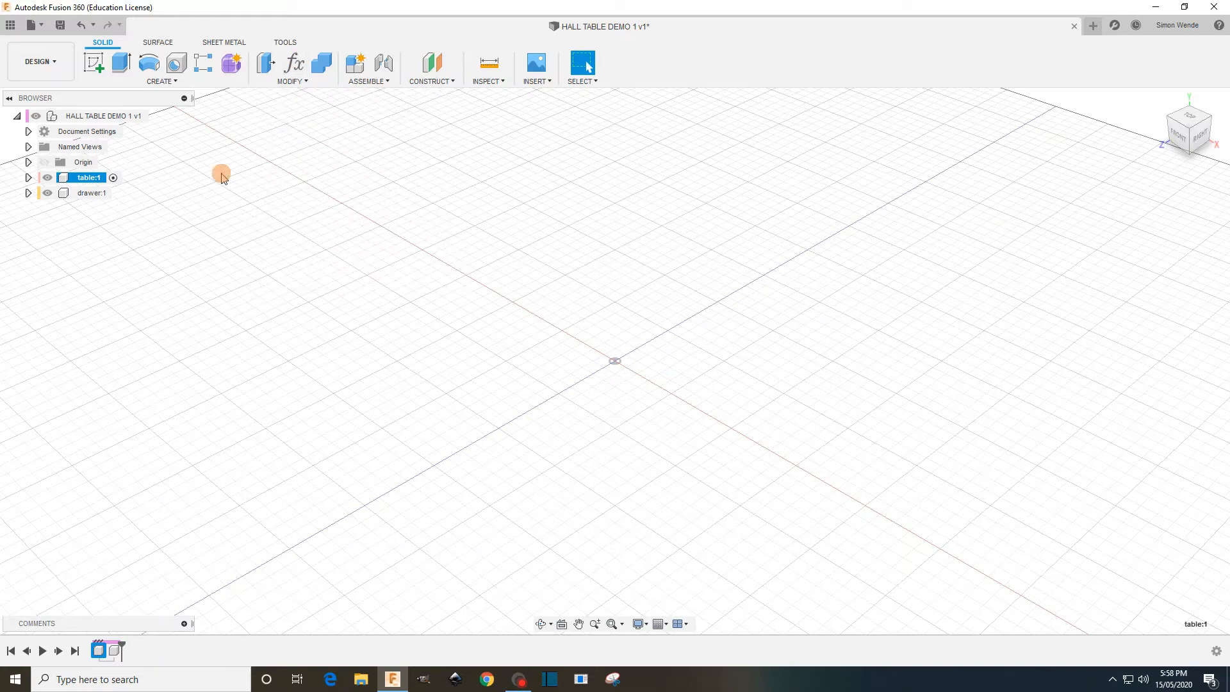
pyautogui.click(296, 82)
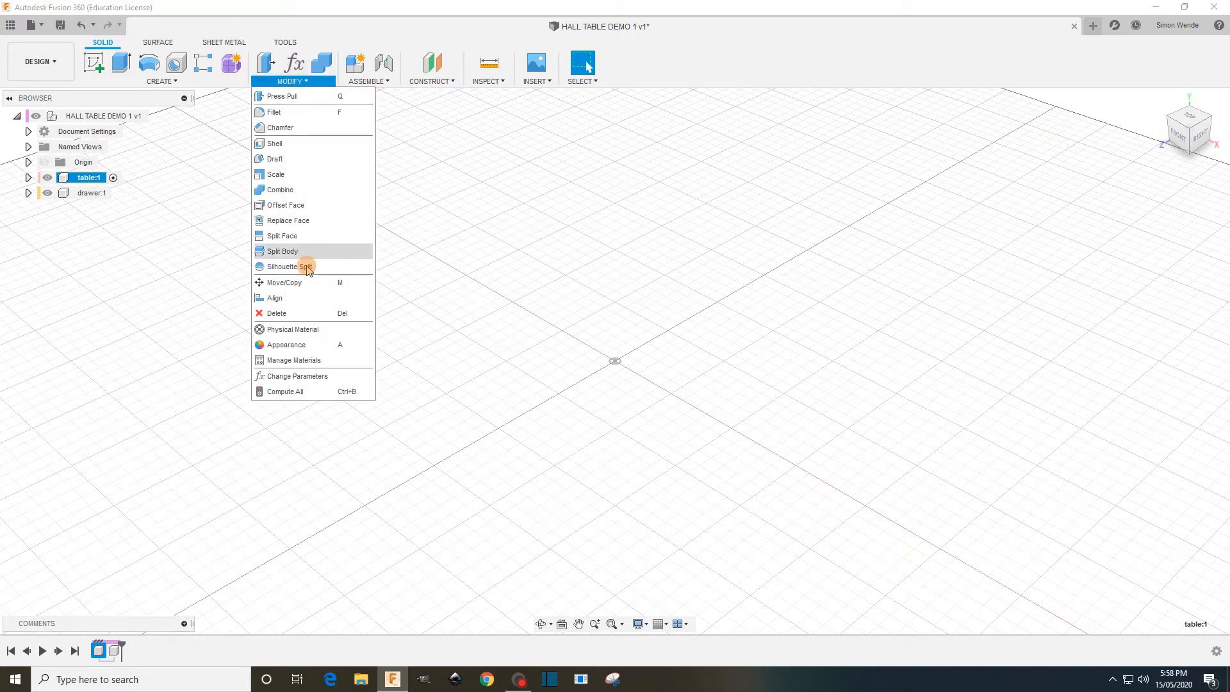
pyautogui.click(366, 377)
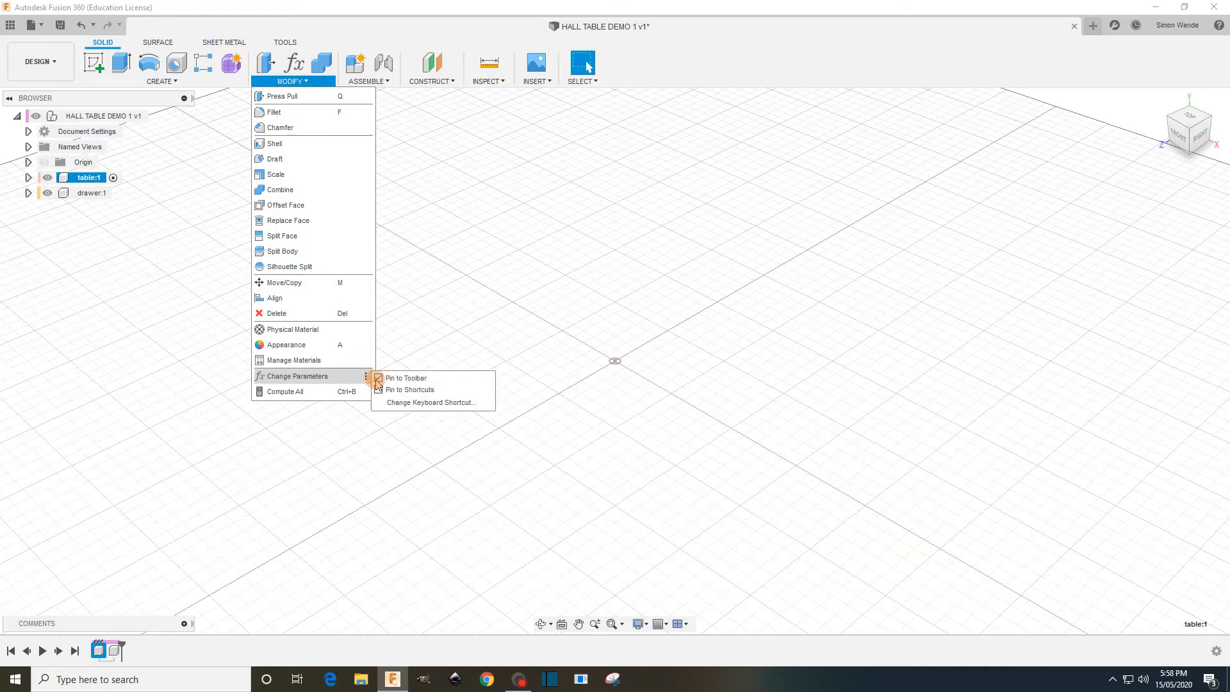
pyautogui.click(410, 333)
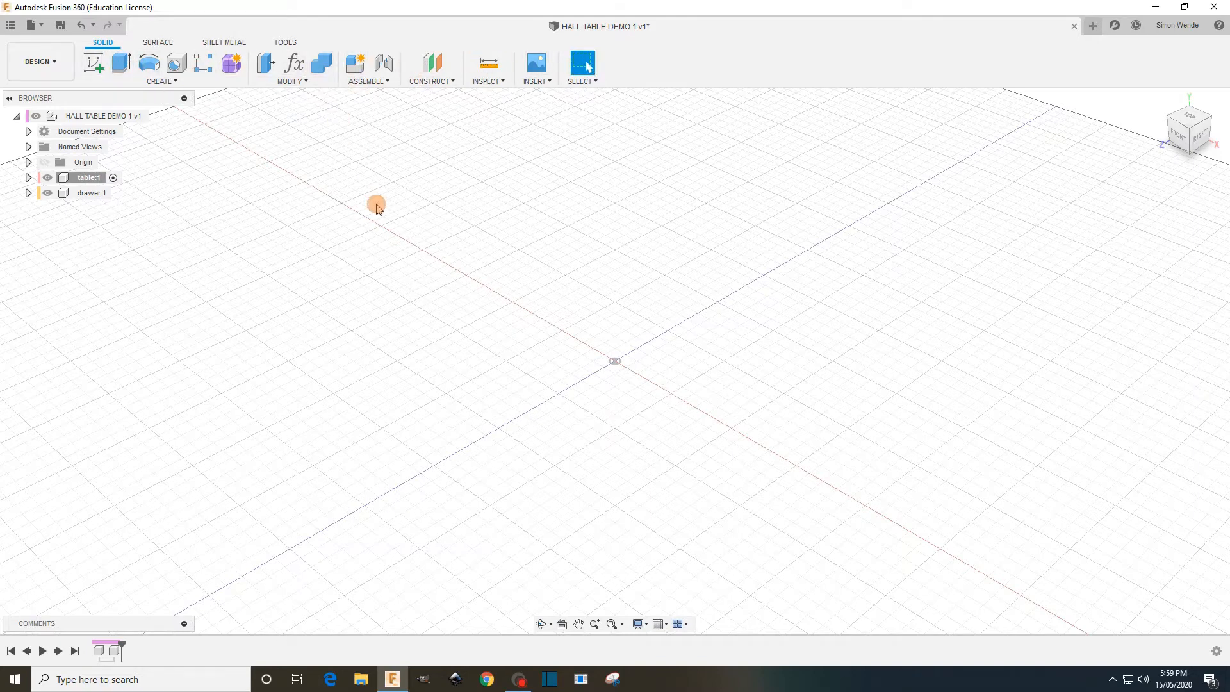
# - Add a user parameter named backrail in mm with the expression 660
pyautogui.click(293, 64)
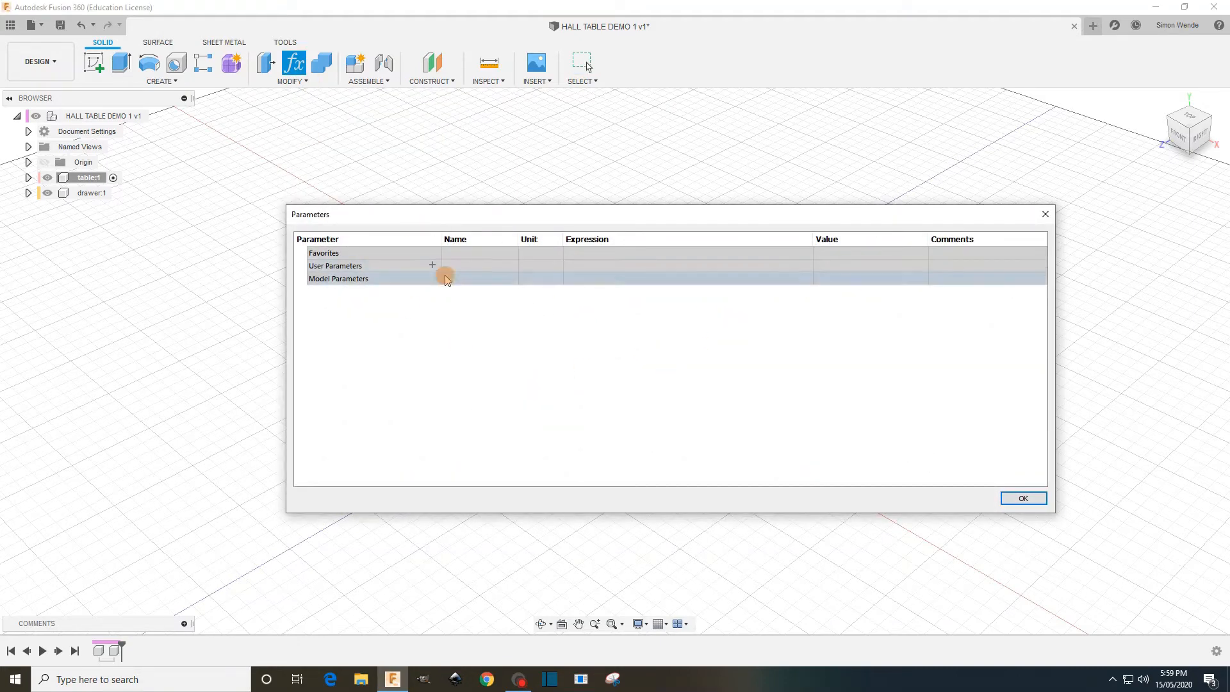
pyautogui.click(433, 265)
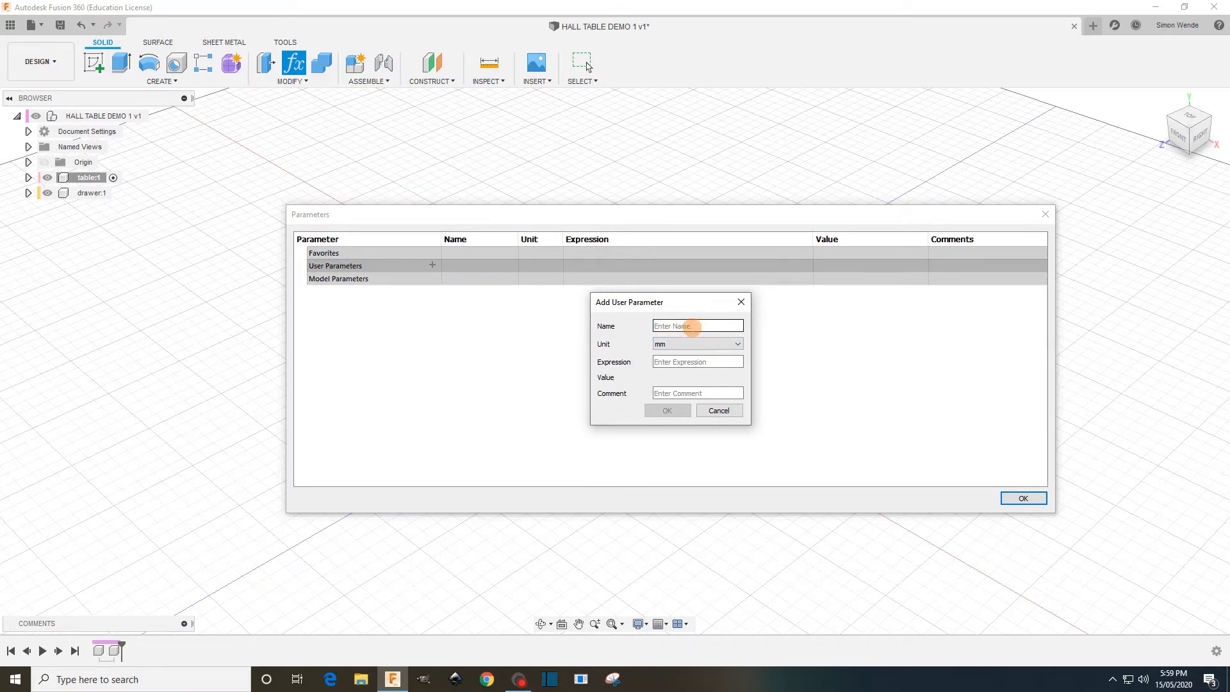
pyautogui.write('bac')
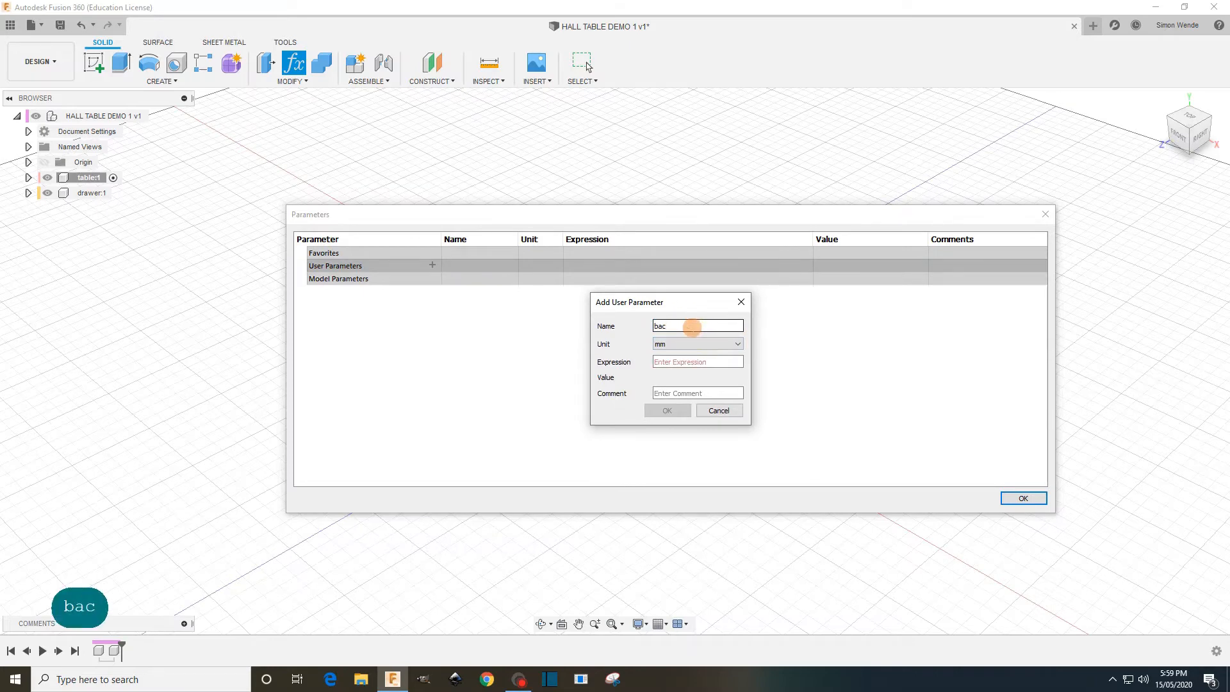
pyautogui.write('krail')
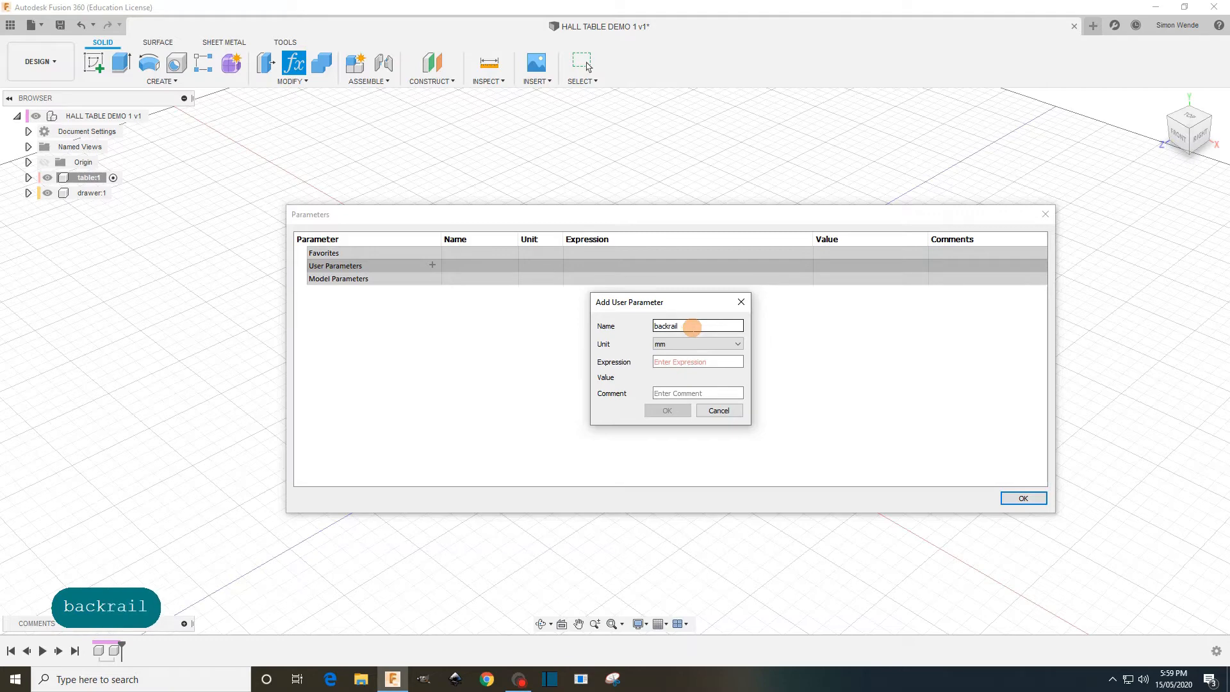
pyautogui.click(667, 362)
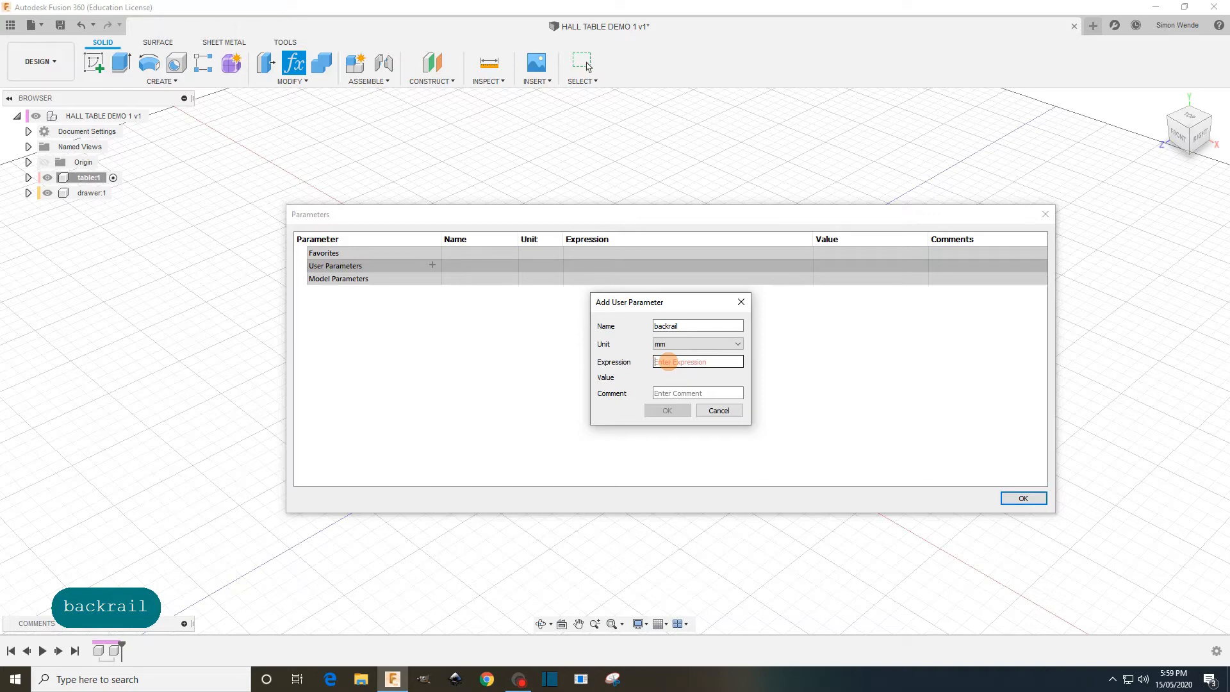
pyautogui.write('660')
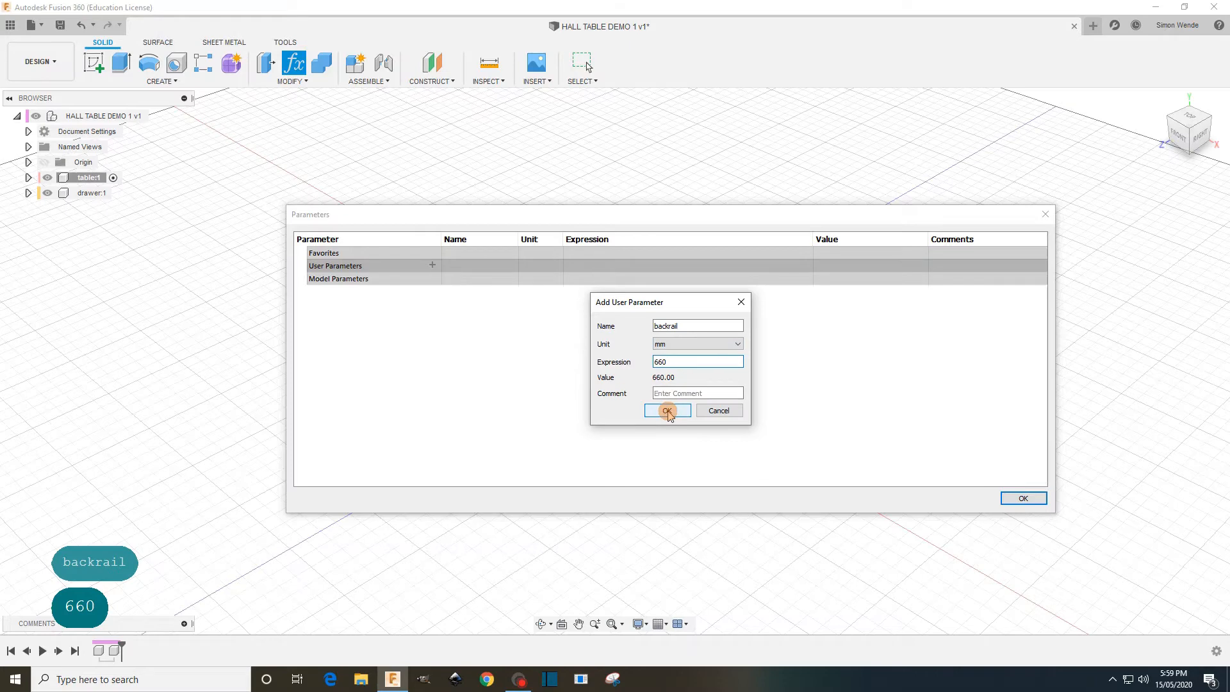
pyautogui.click(668, 411)
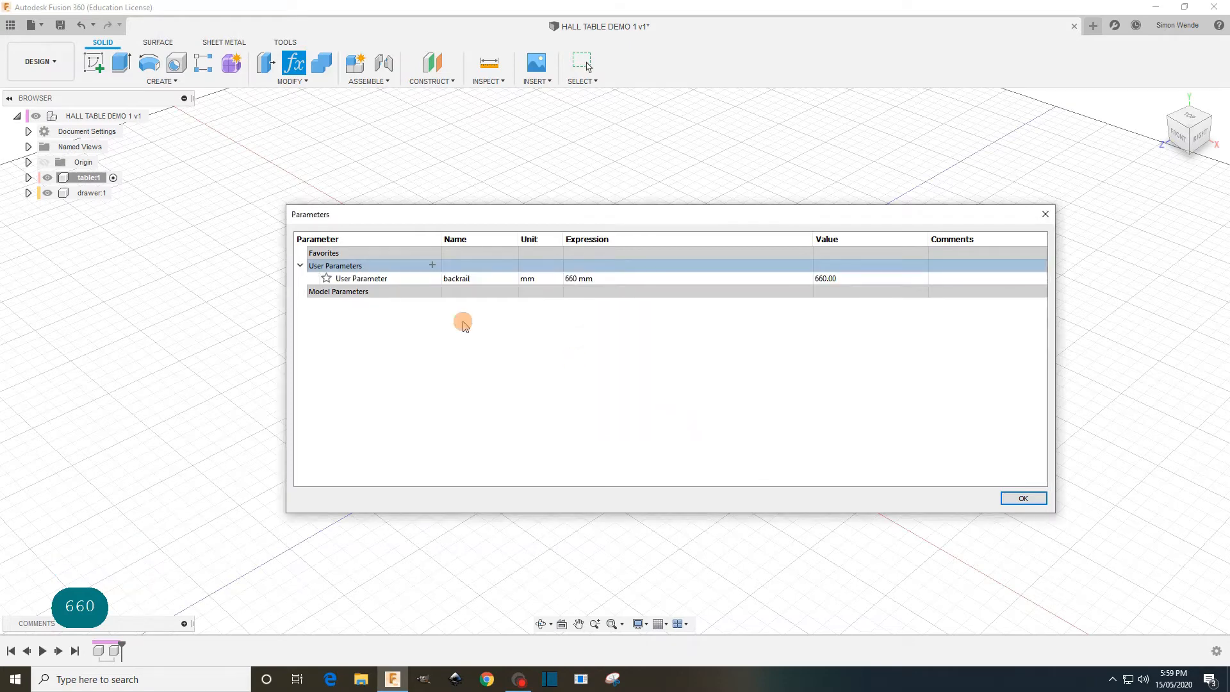
# - Add a user parameter named siderail in mm with the expression 310
pyautogui.click(433, 266)
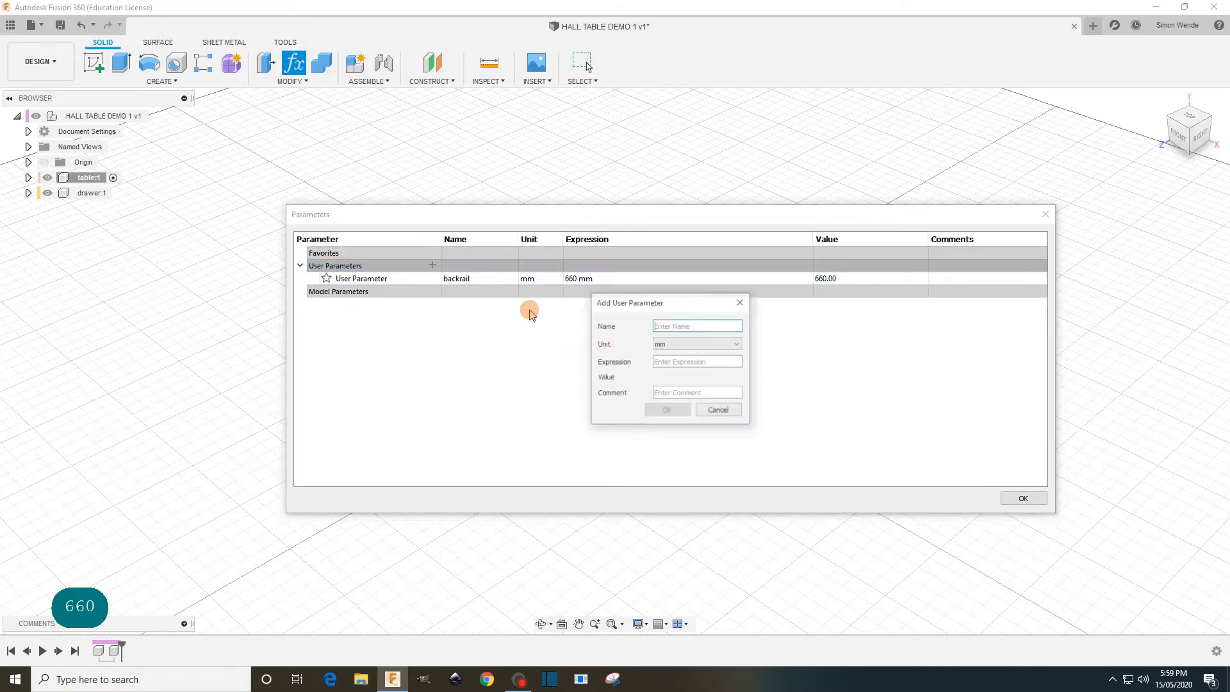
pyautogui.click(666, 326)
pyautogui.write('s')
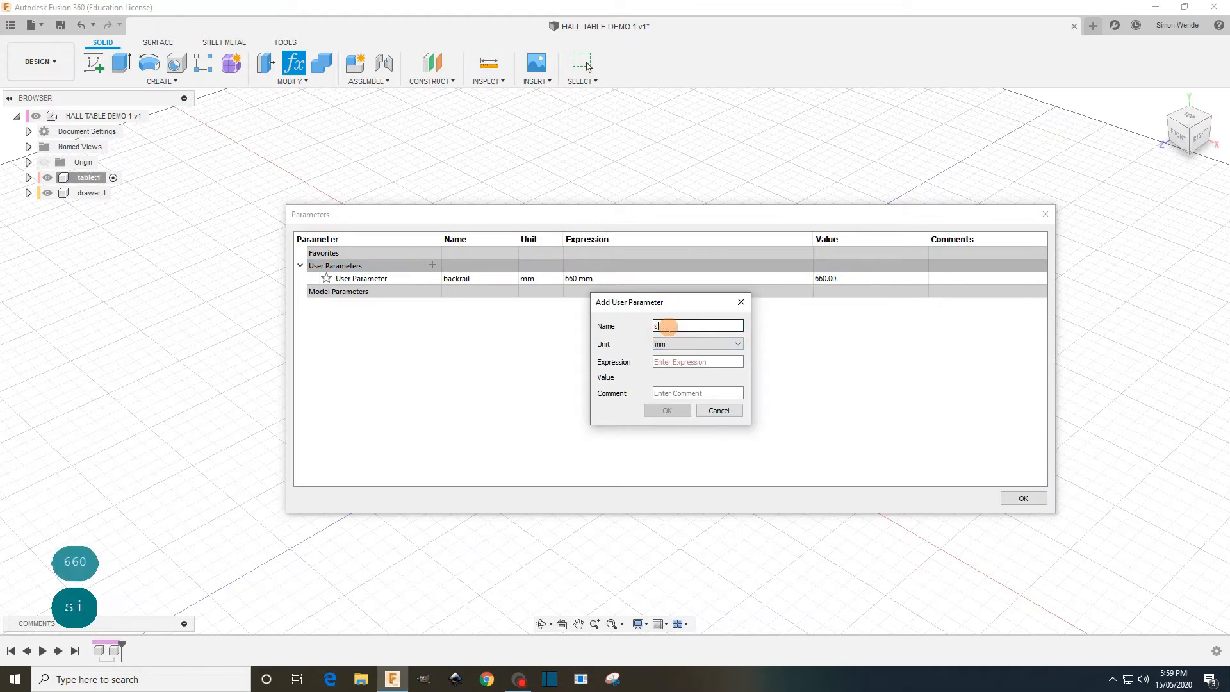
pyautogui.write('iderau')
pyautogui.press('BackSpace')
pyautogui.write('i')
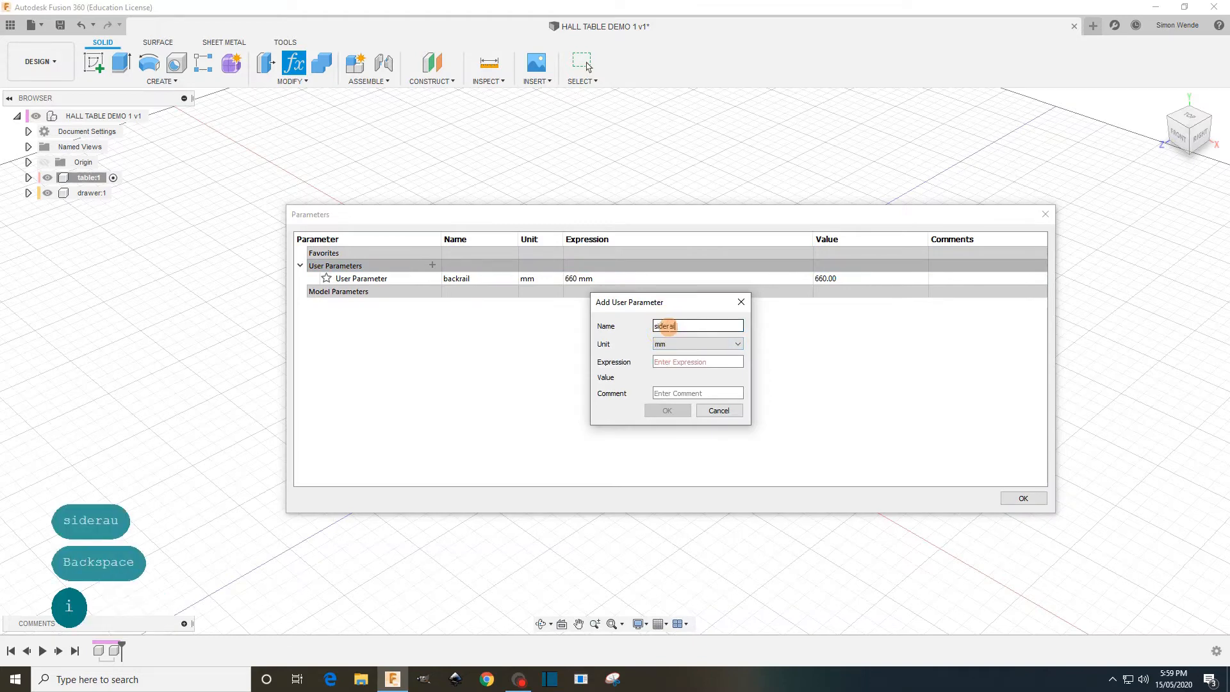
pyautogui.write('l')
pyautogui.click(679, 361)
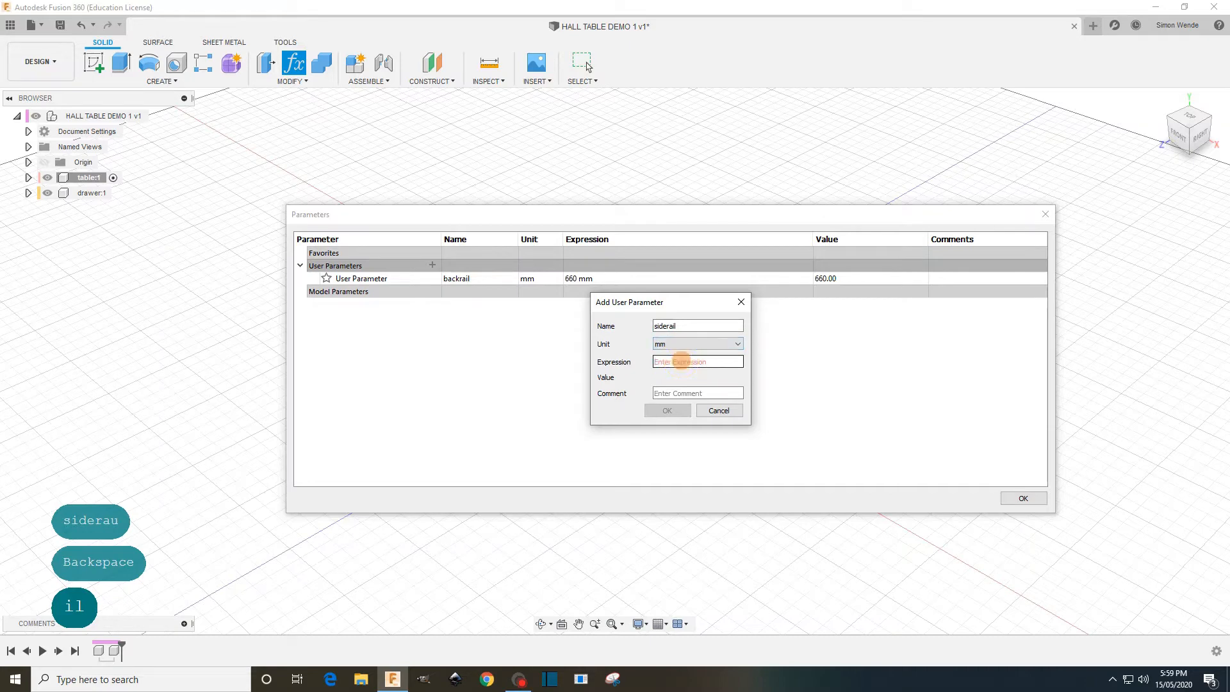
pyautogui.write('310')
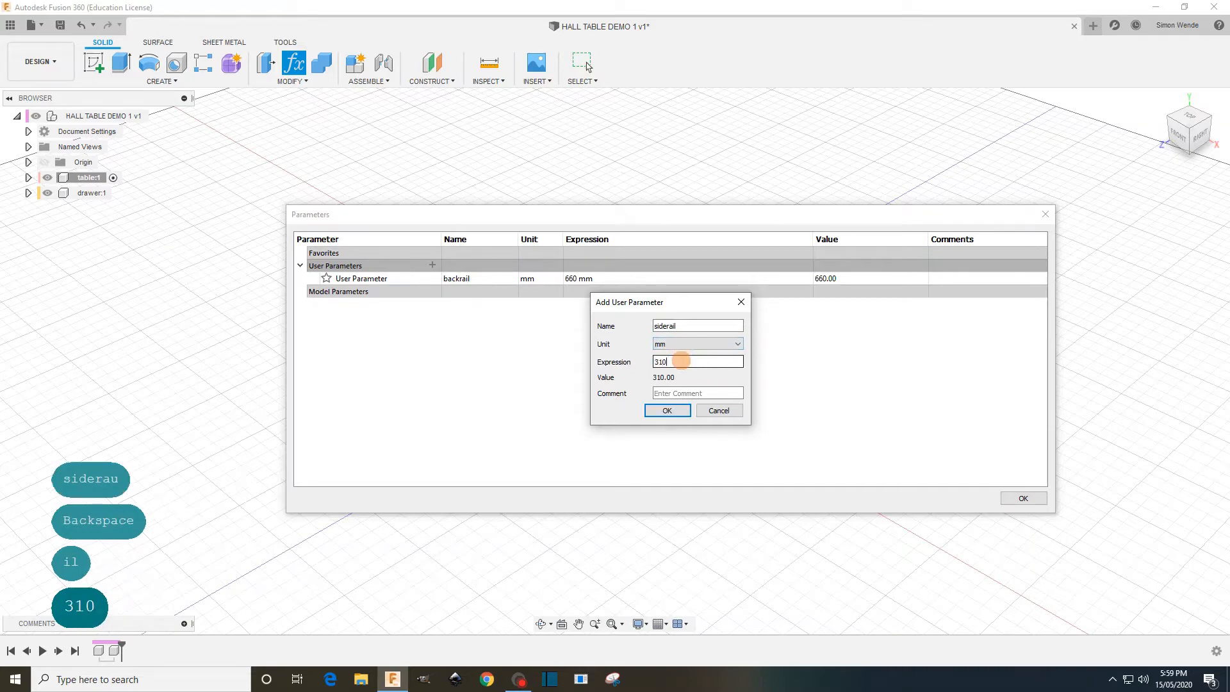
pyautogui.click(670, 410)
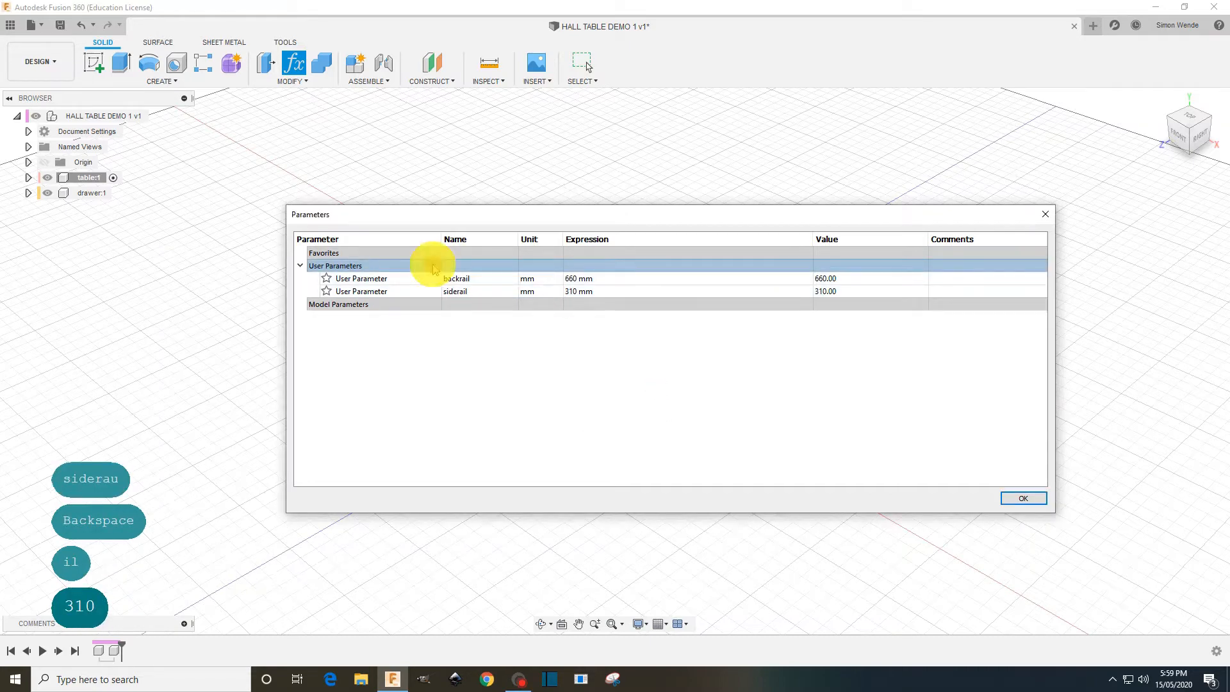
# - Add a user parameter named drawerwidth in mm with the expression 300
pyautogui.click(432, 265)
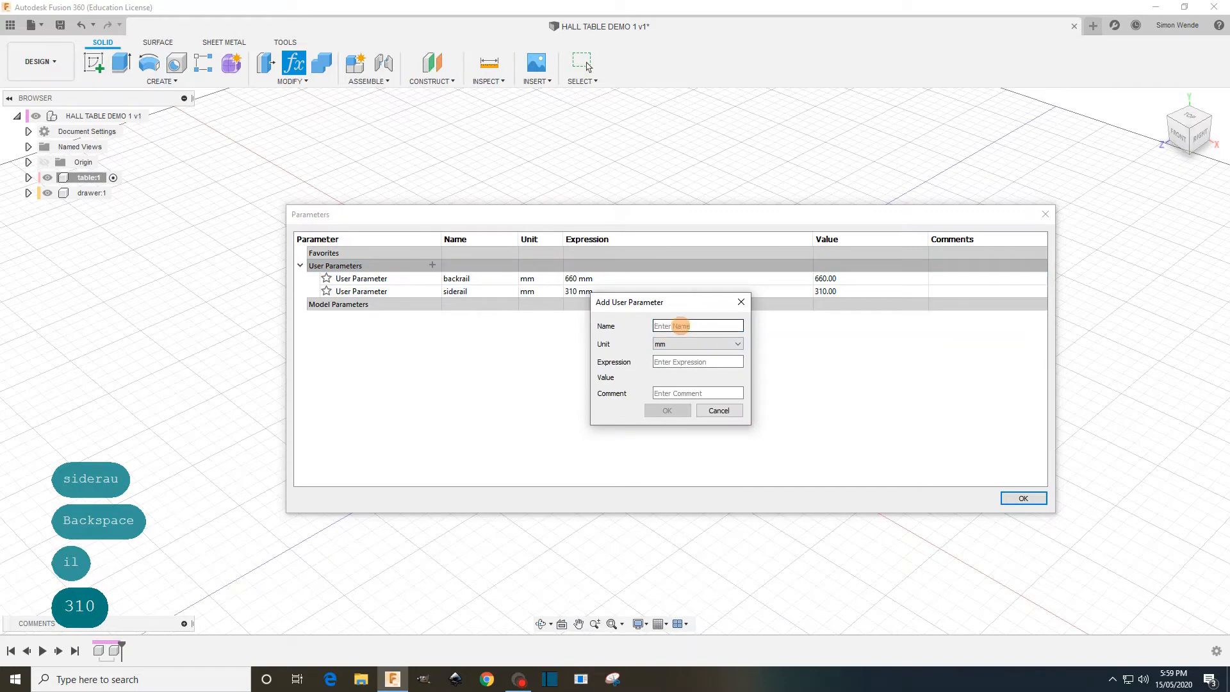
pyautogui.write('drawer')
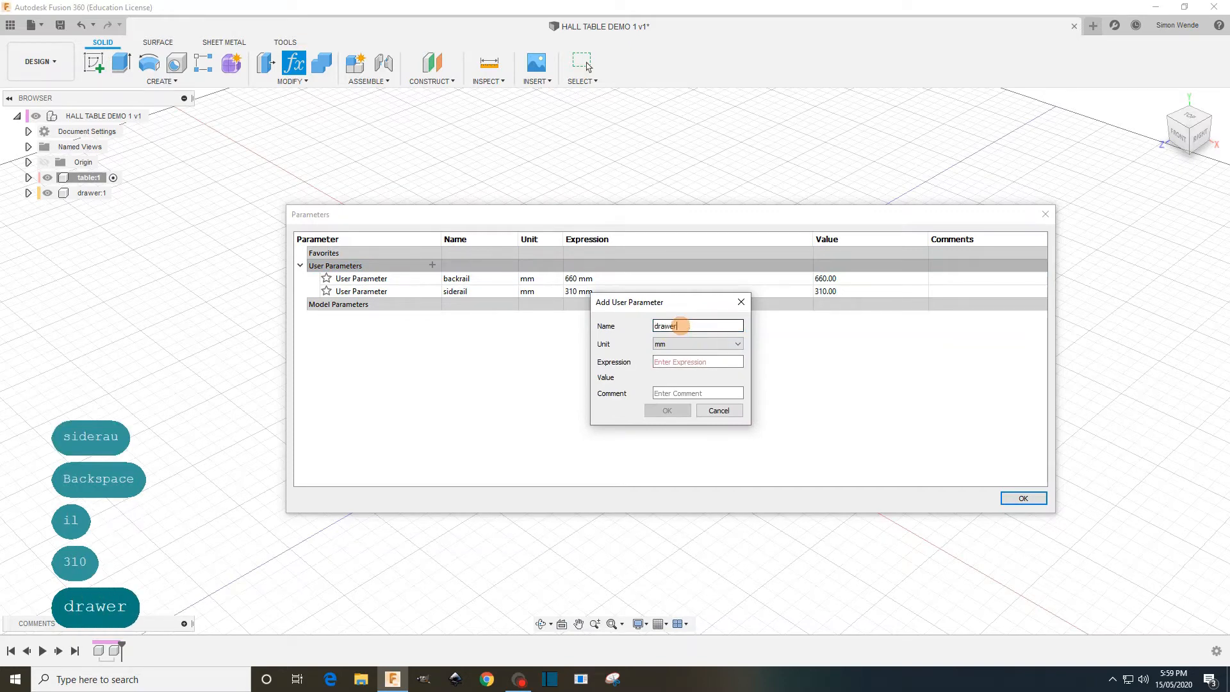
pyautogui.write('width')
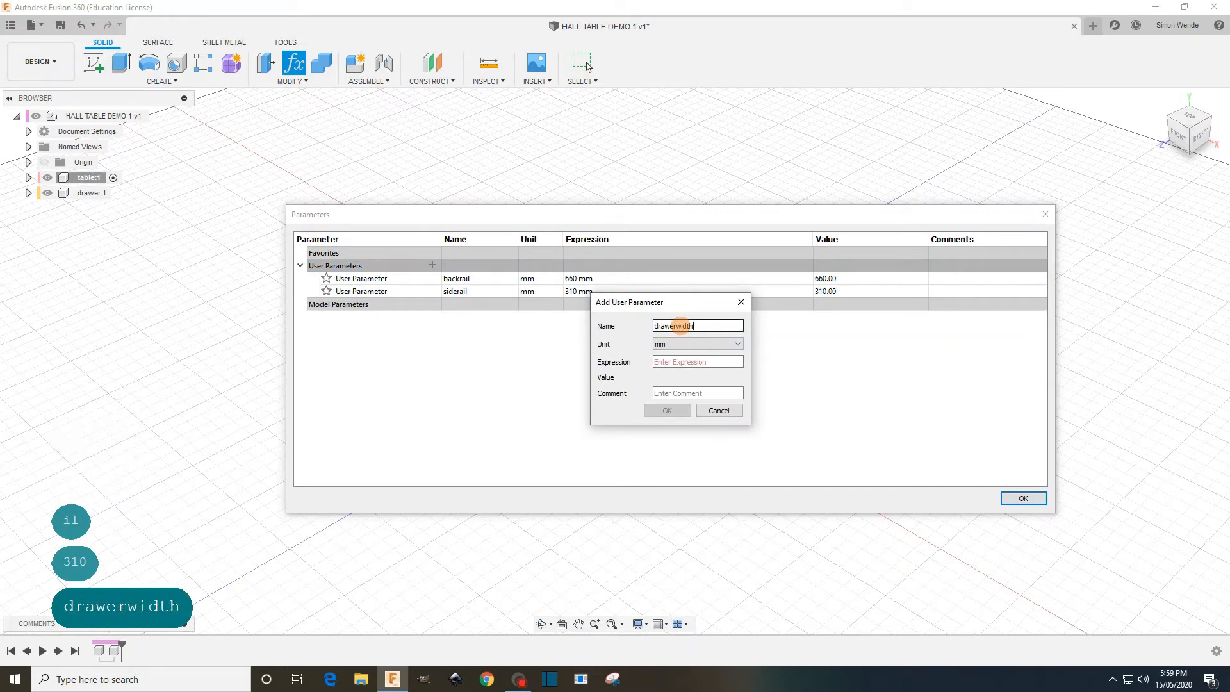
pyautogui.click(692, 363)
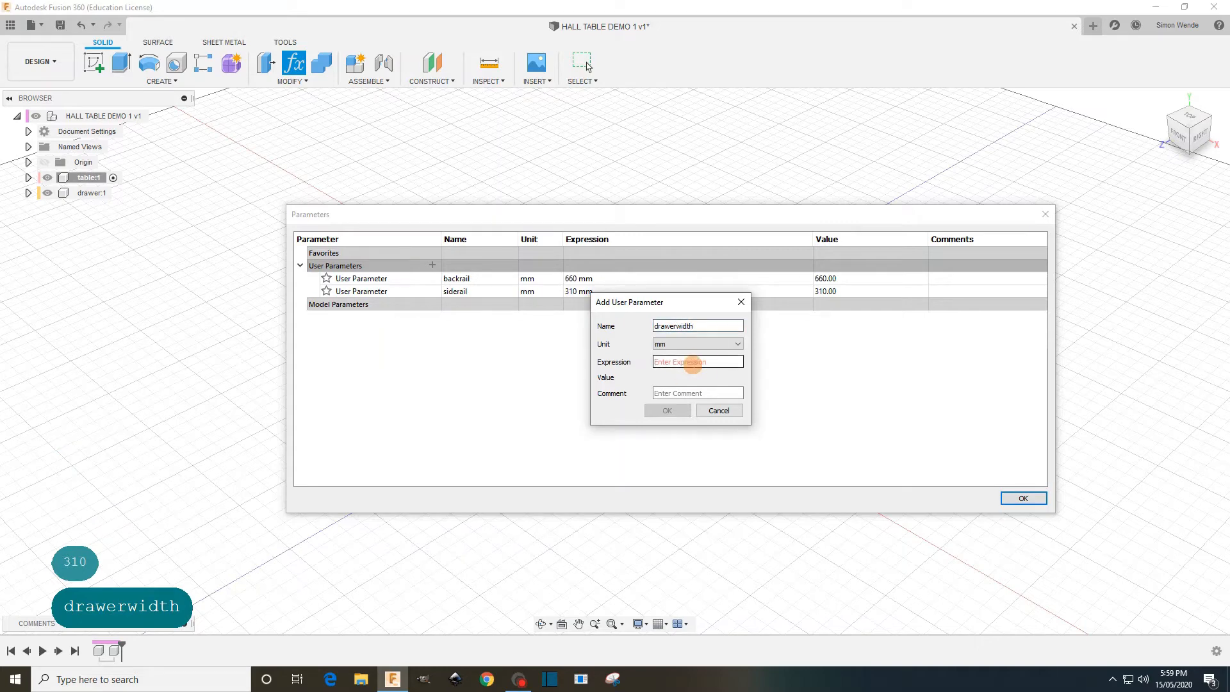
pyautogui.write('300')
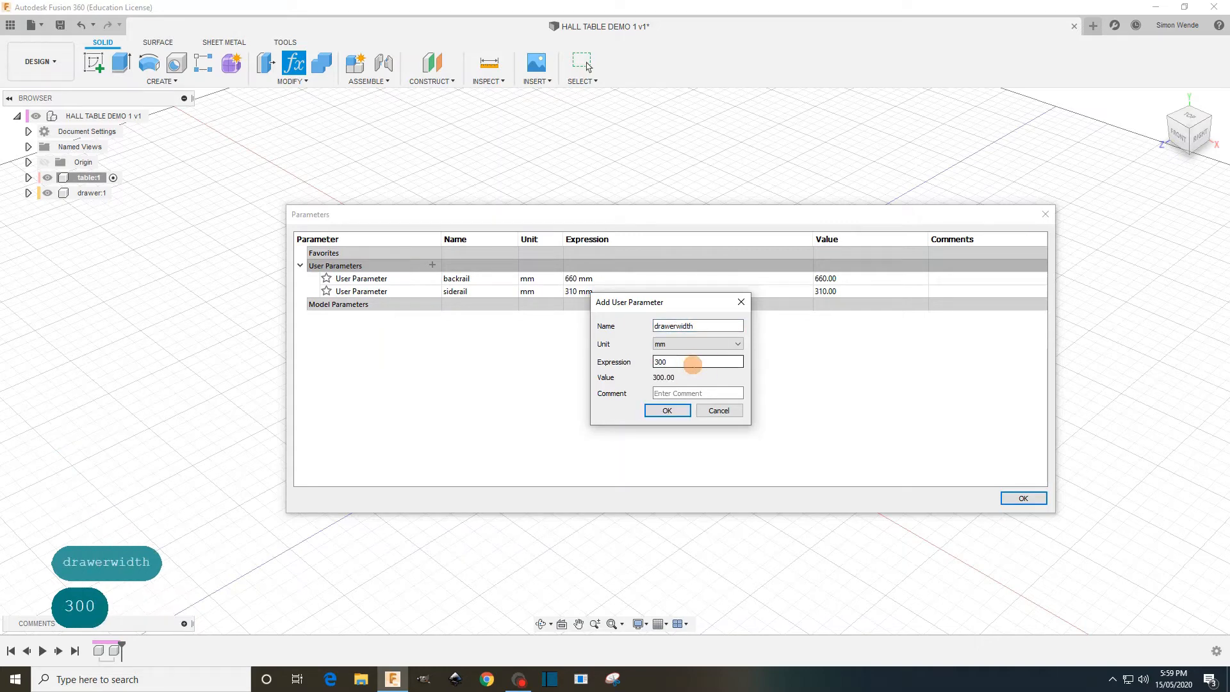
pyautogui.click(666, 410)
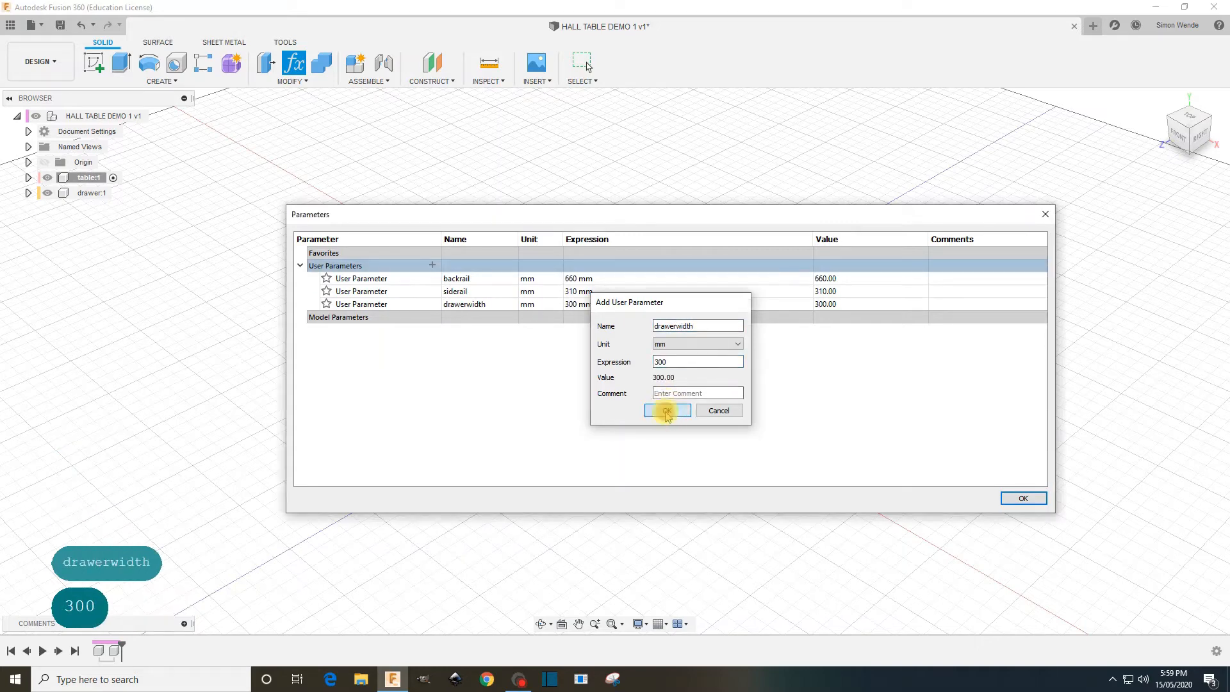
# - Add a user parameter named leg in mm with the expression 600 and close the parameters dialog
pyautogui.click(430, 266)
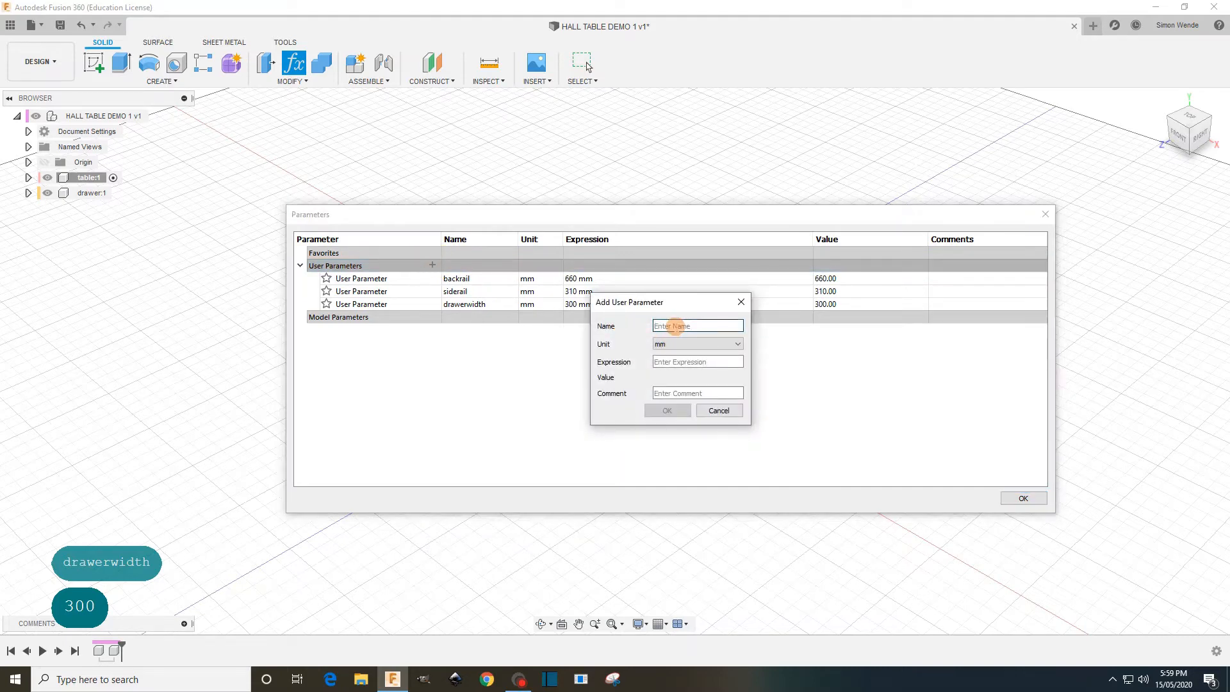
pyautogui.write('leg')
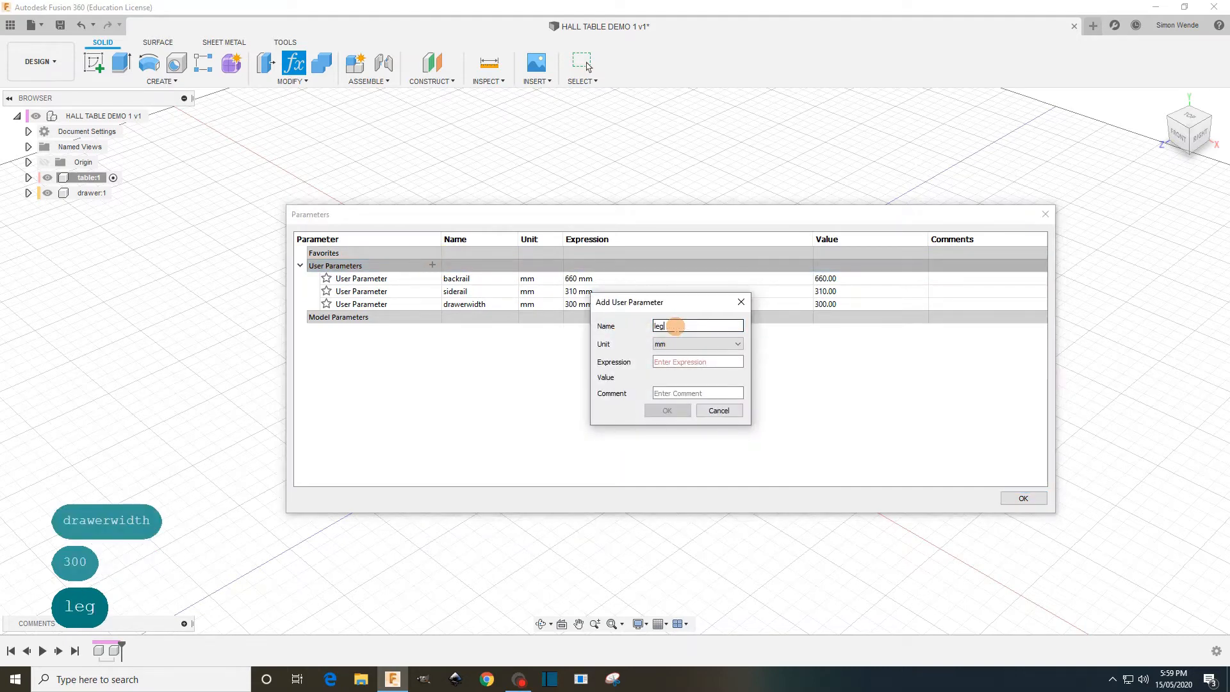
pyautogui.click(675, 362)
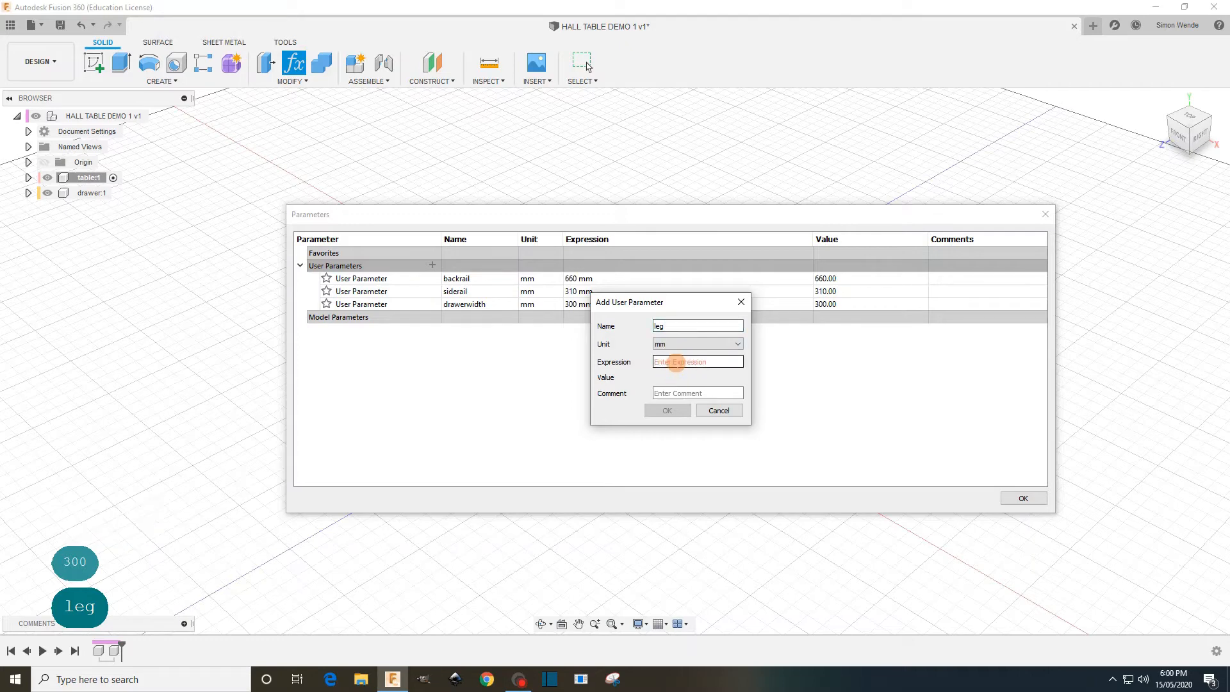
pyautogui.write('600')
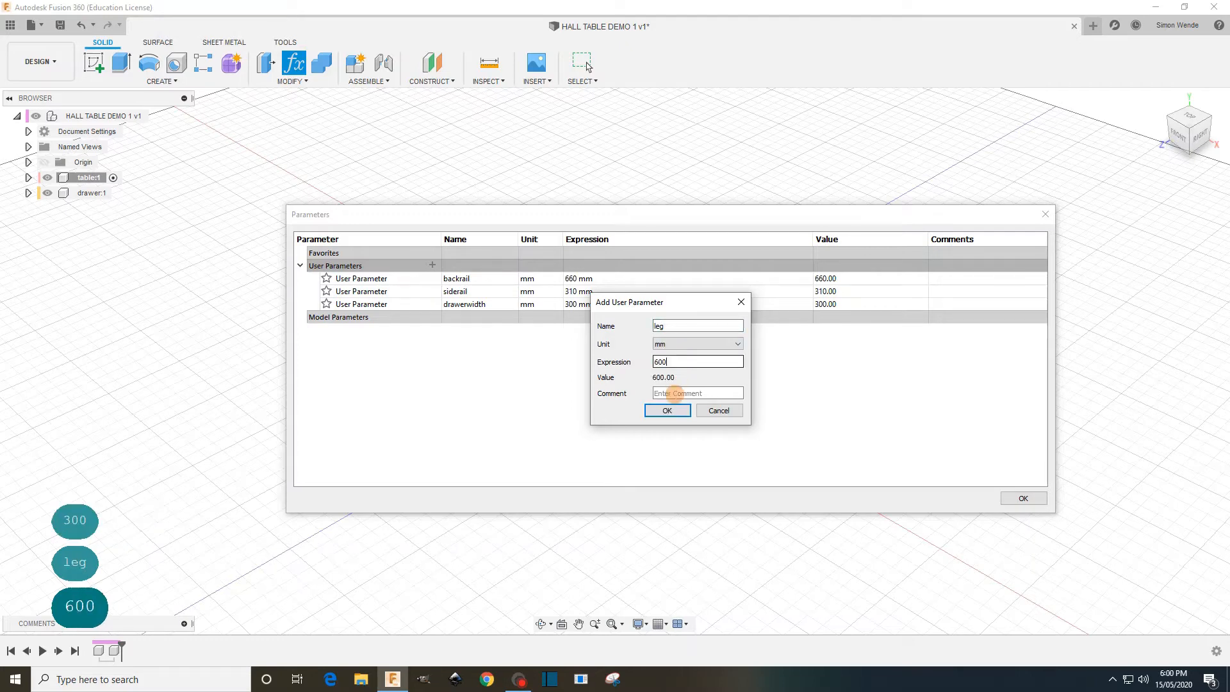
pyautogui.click(667, 410)
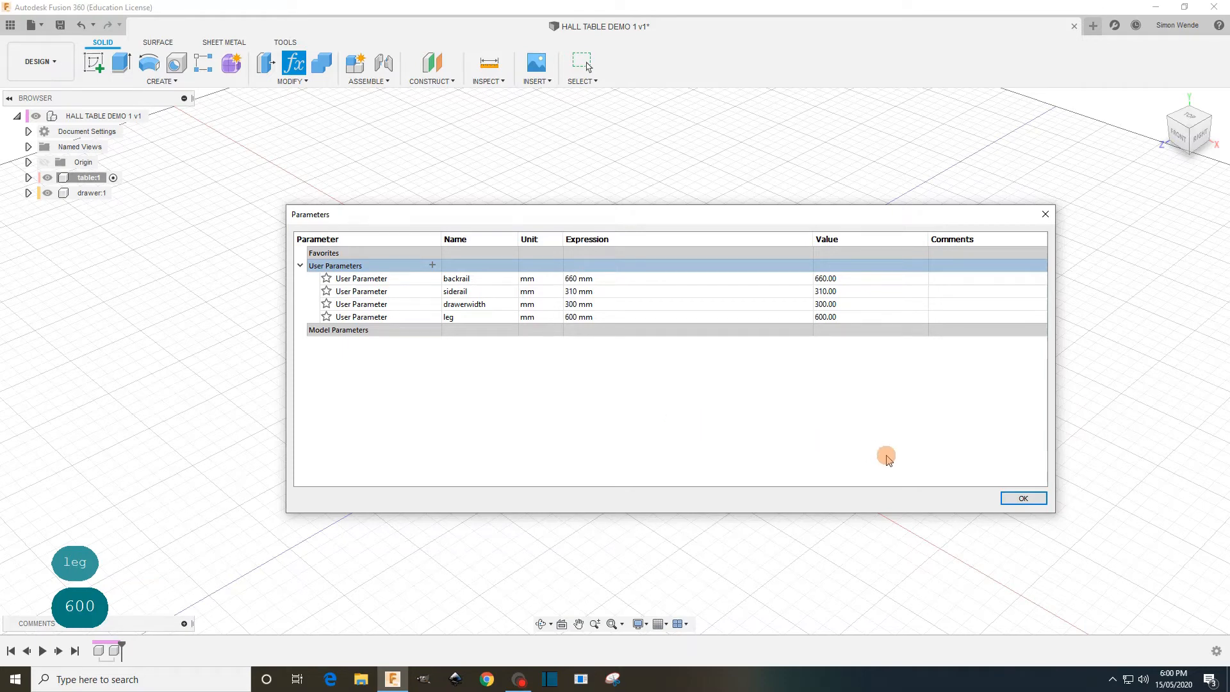
pyautogui.click(1021, 499)
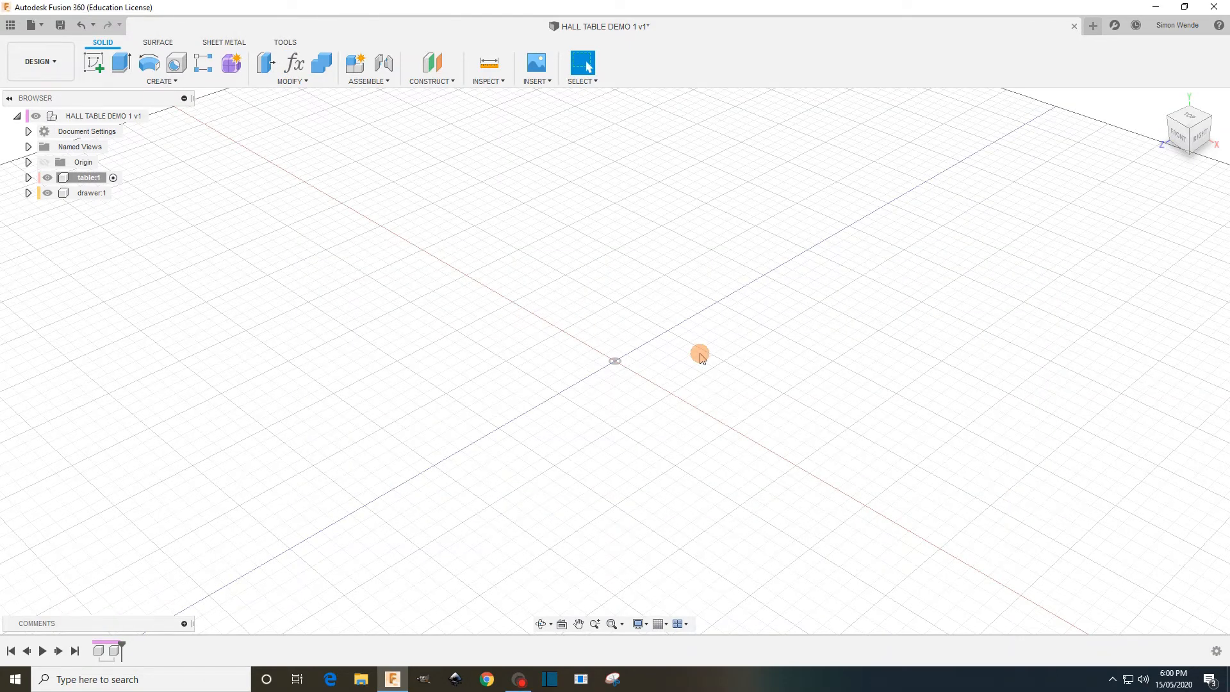
# - Start a new sketch in the table component on the horizontal XZ origin plane
pyautogui.click(101, 64)
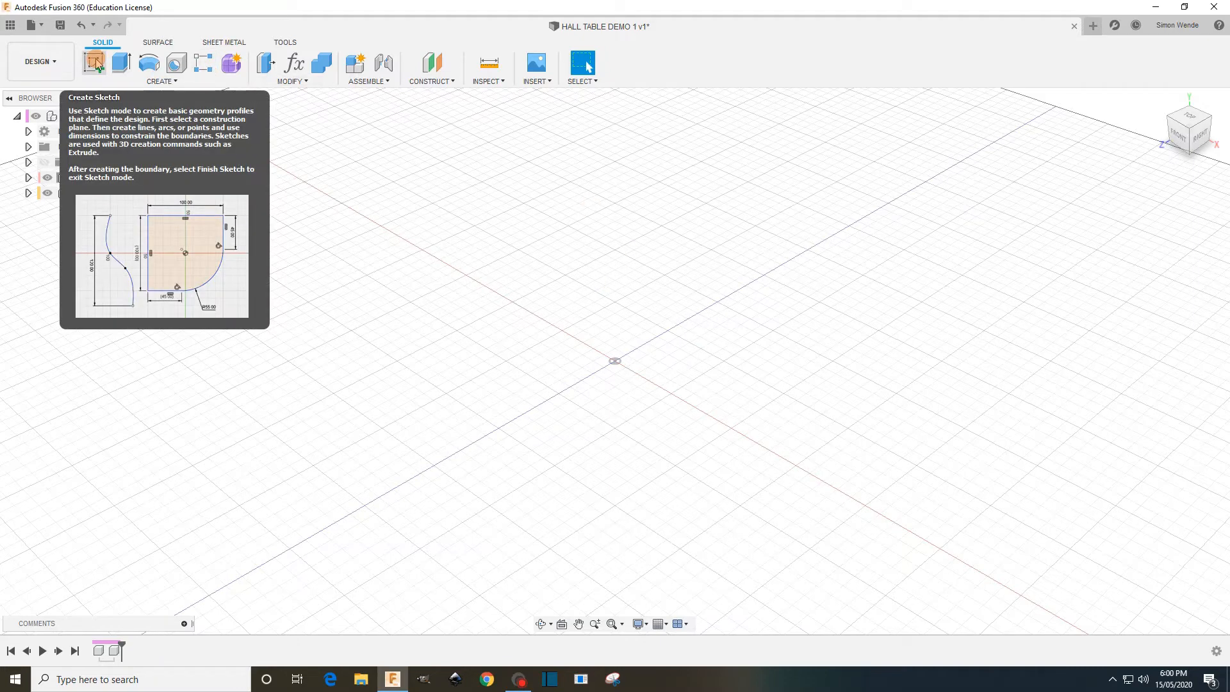
pyautogui.click(100, 65)
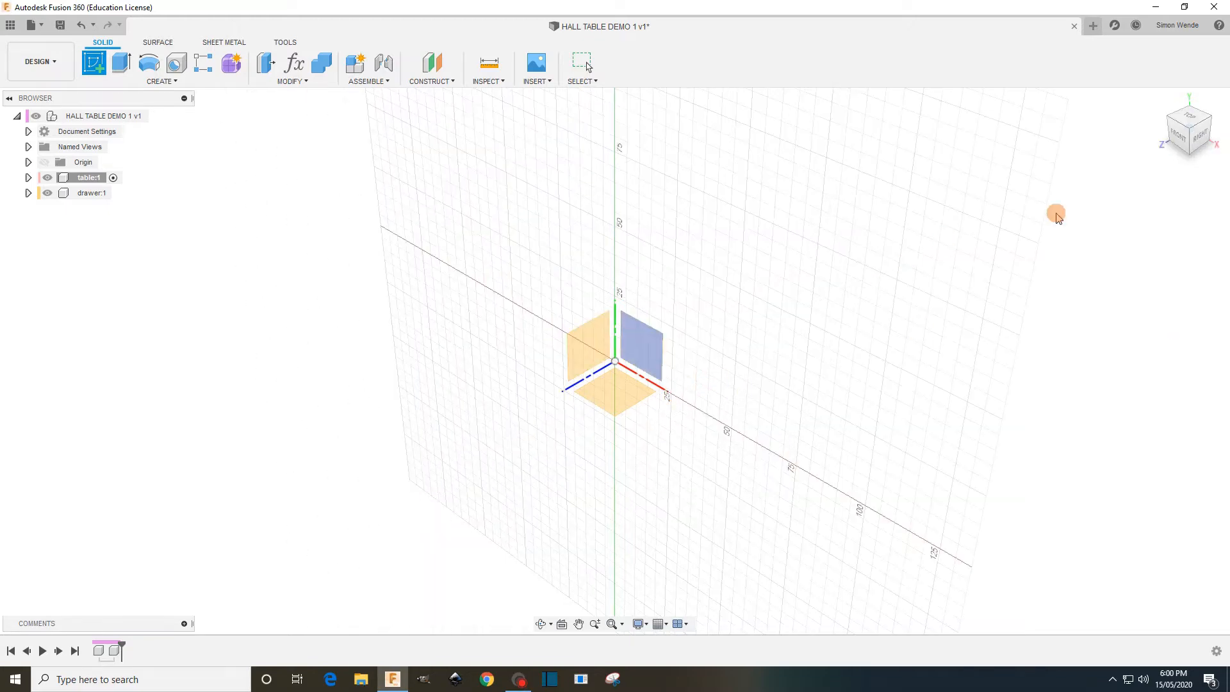
pyautogui.click(1170, 120)
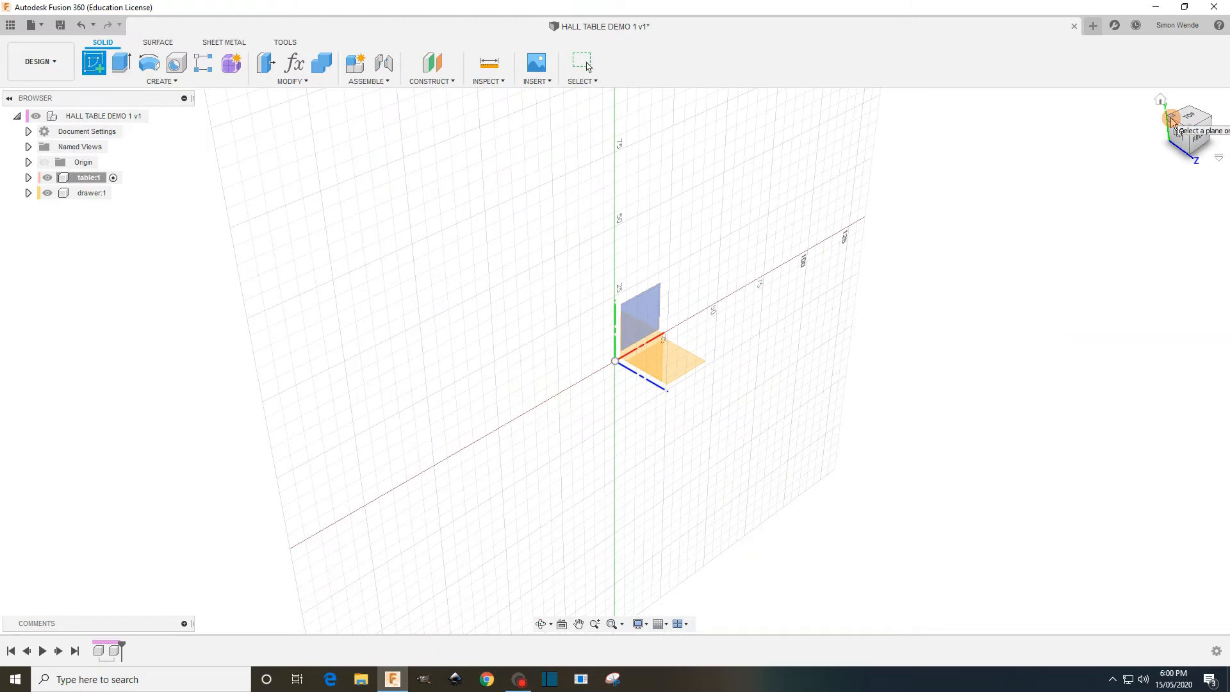
pyautogui.click(1212, 121)
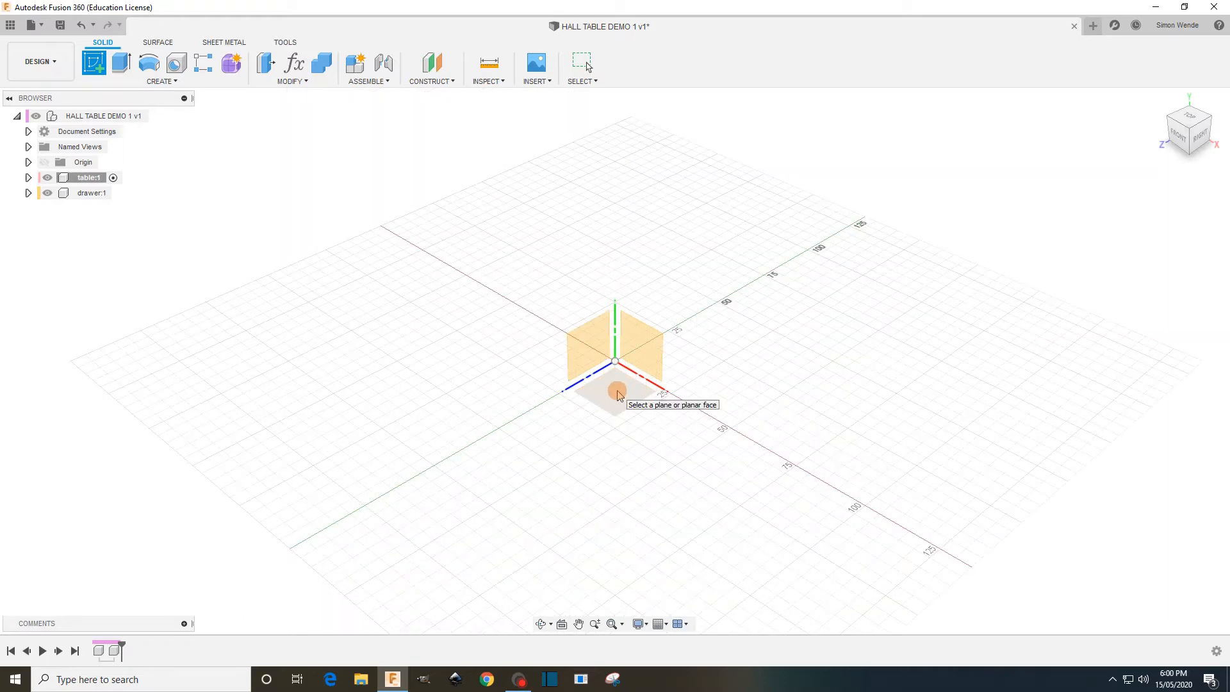
pyautogui.click(616, 394)
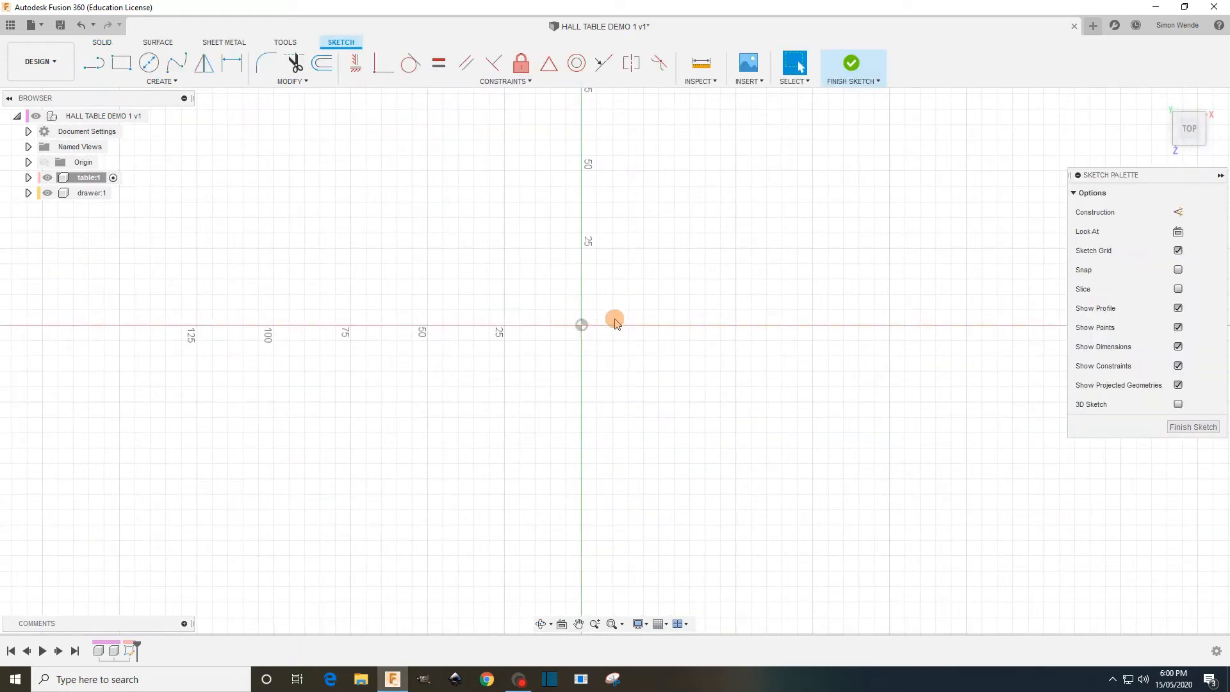
# - Start a center rectangle at the sketch origin and set its short side to 19 mm
pyautogui.click(121, 64)
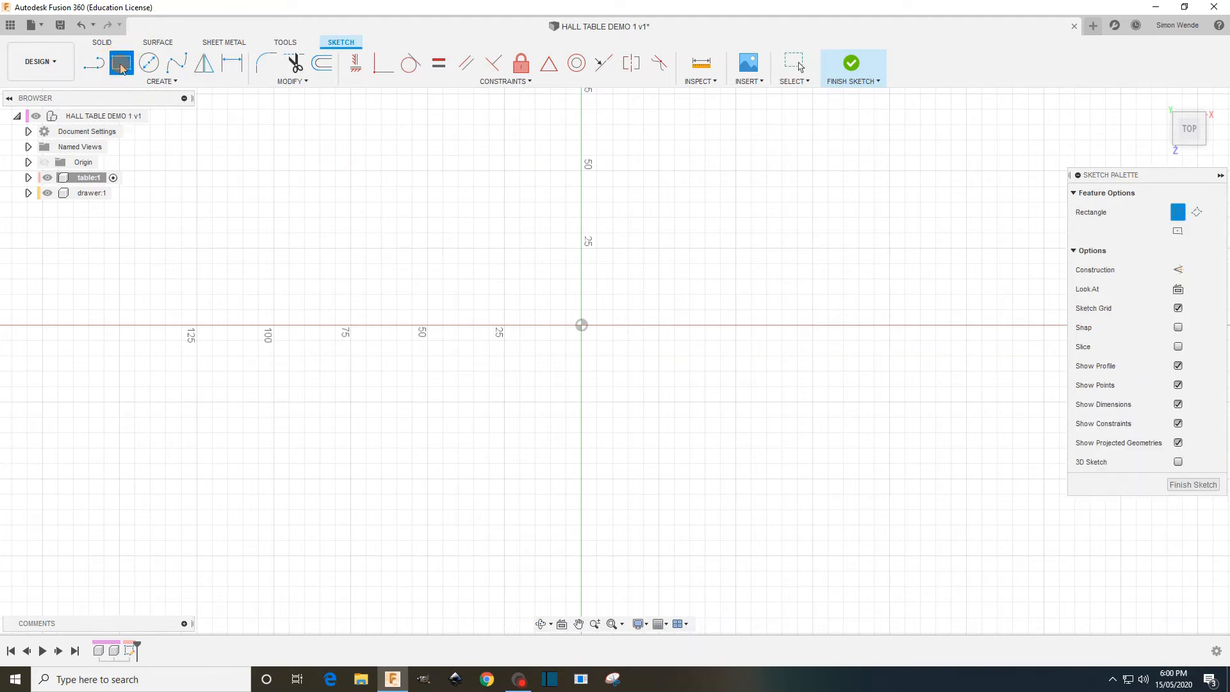
pyautogui.click(1176, 213)
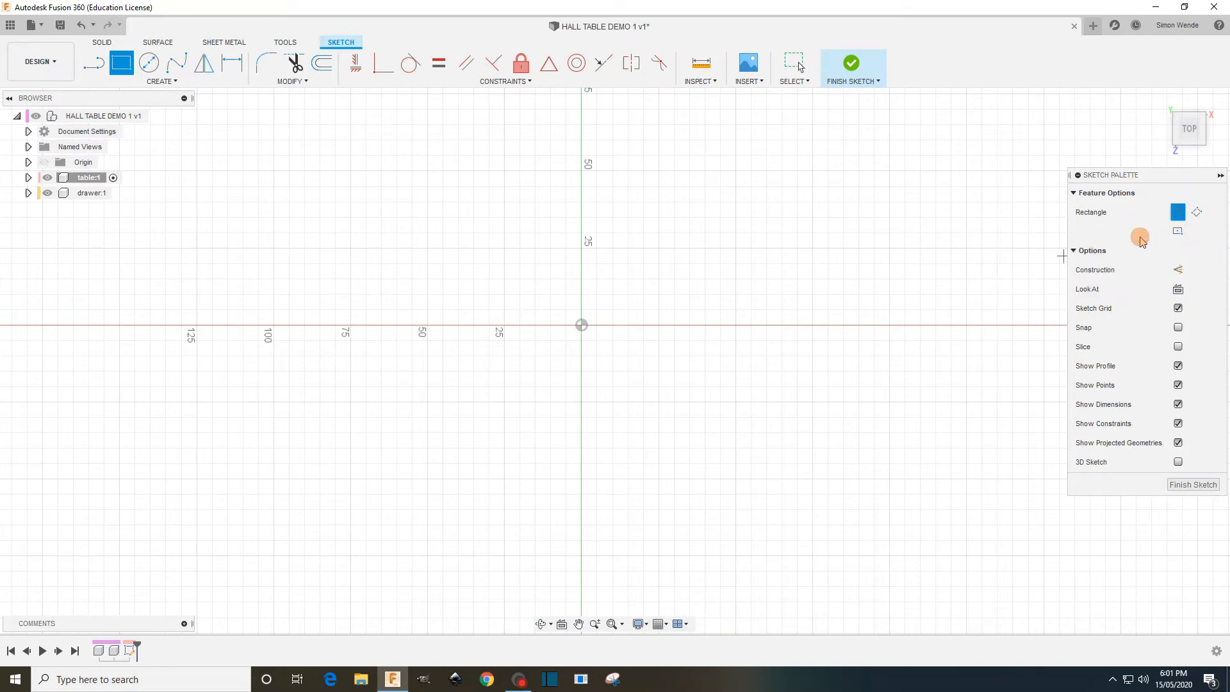
pyautogui.click(1177, 232)
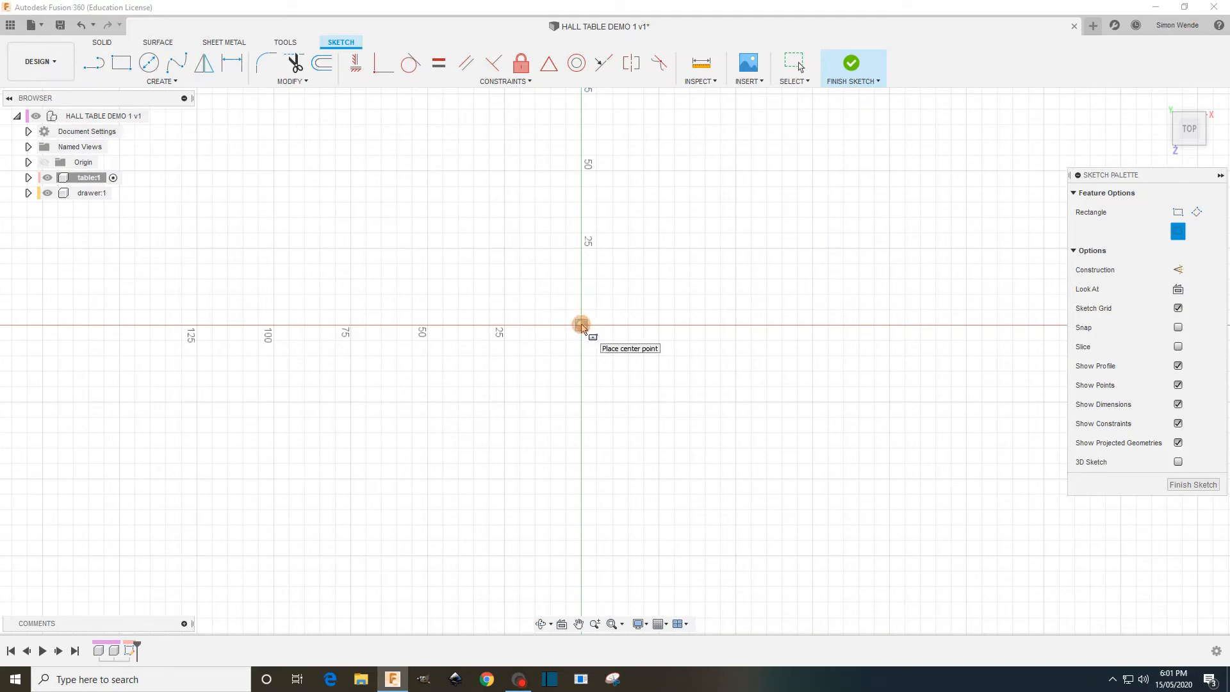
pyautogui.click(581, 325)
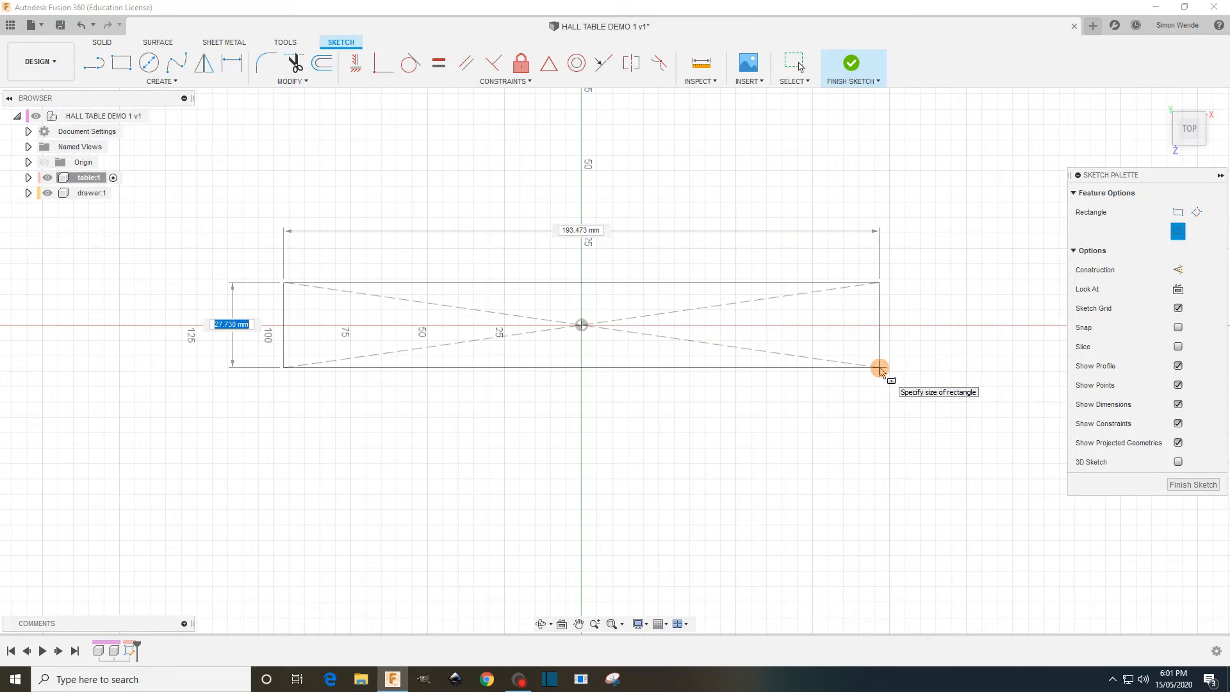
pyautogui.write('19')
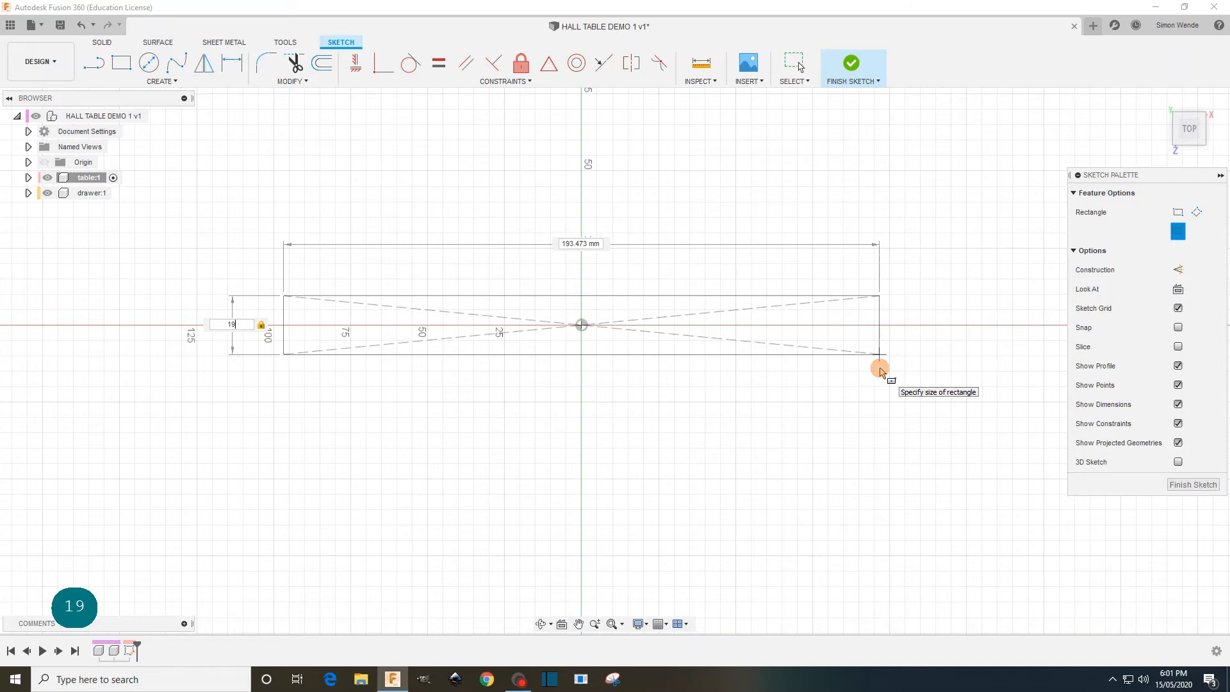
pyautogui.press('Tab')
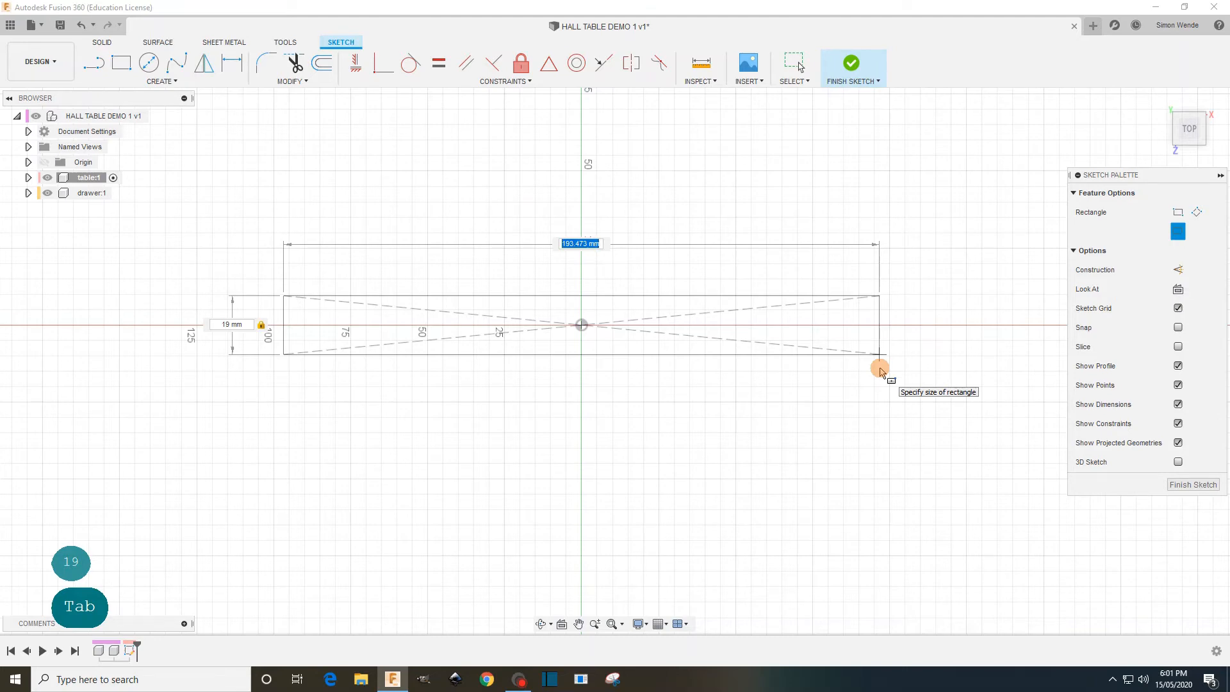
# - Set the rectangle's long side to the backrail parameter and complete the rectangle
pyautogui.write('ba')
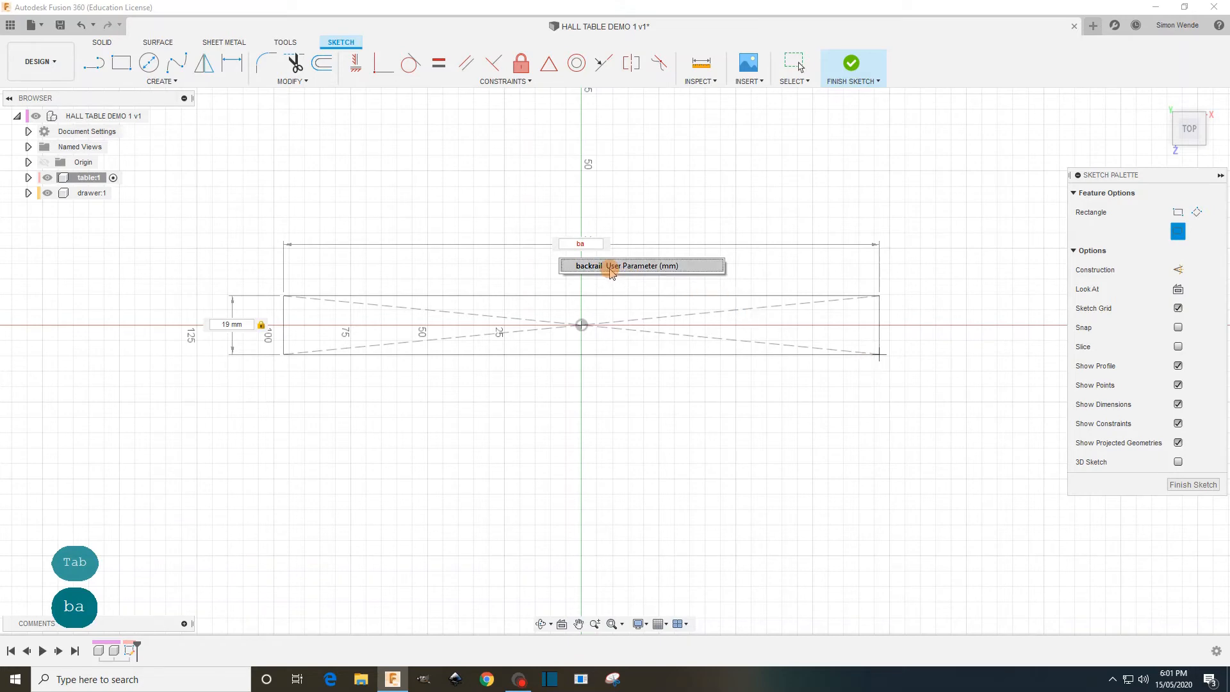
pyautogui.click(589, 266)
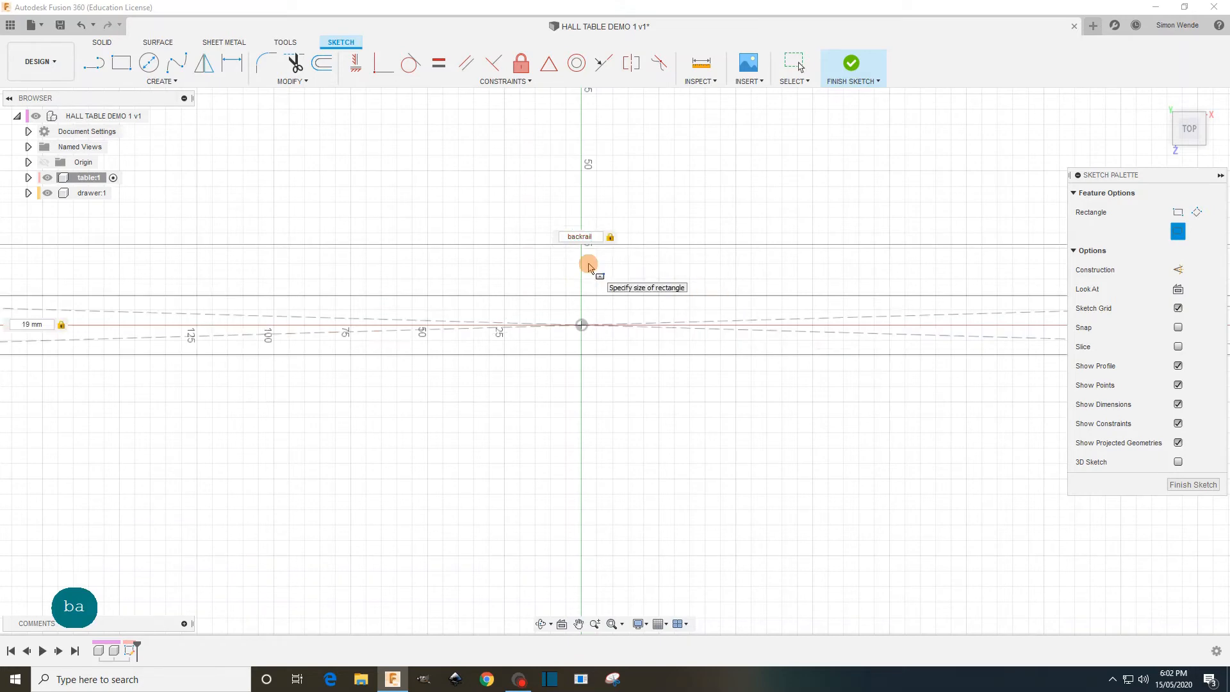
pyautogui.scroll(-5, 554, 415)
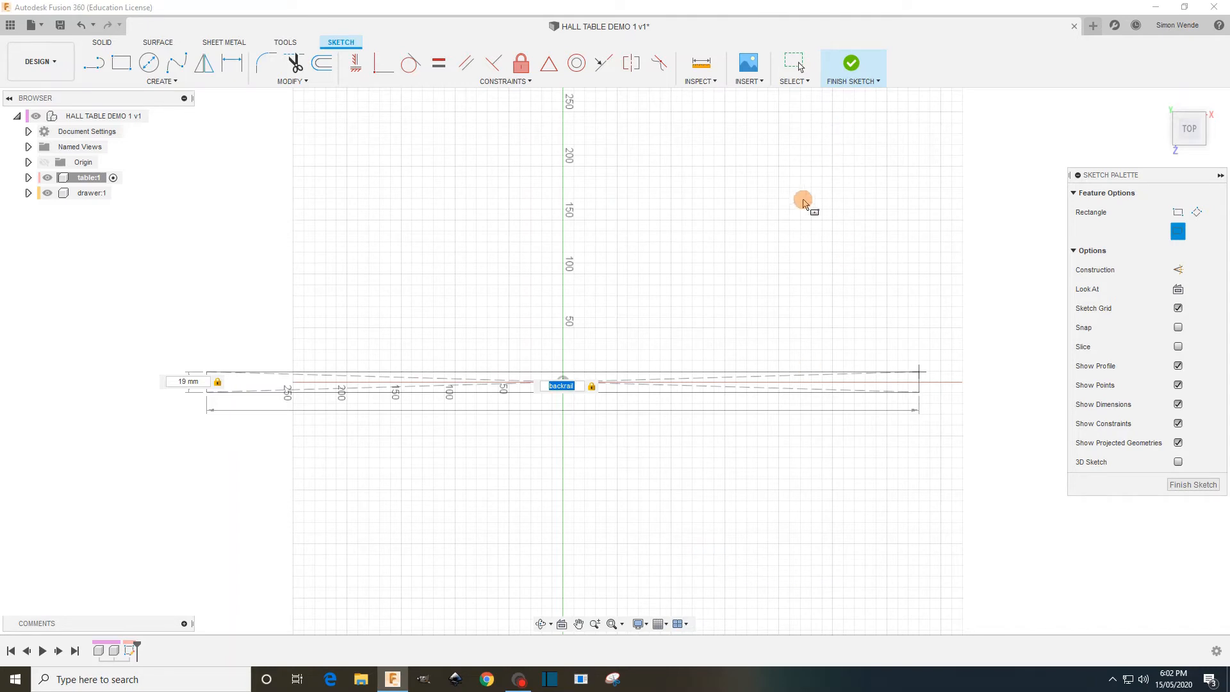
pyautogui.press('Escape')
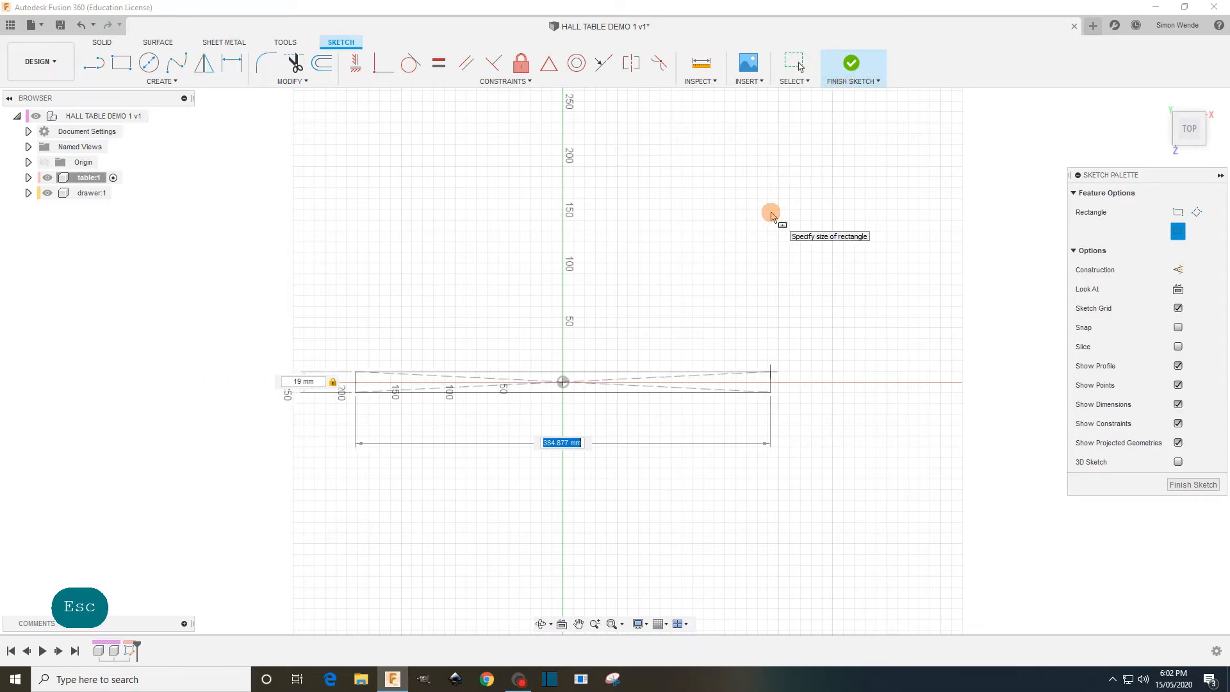
pyautogui.write('ba')
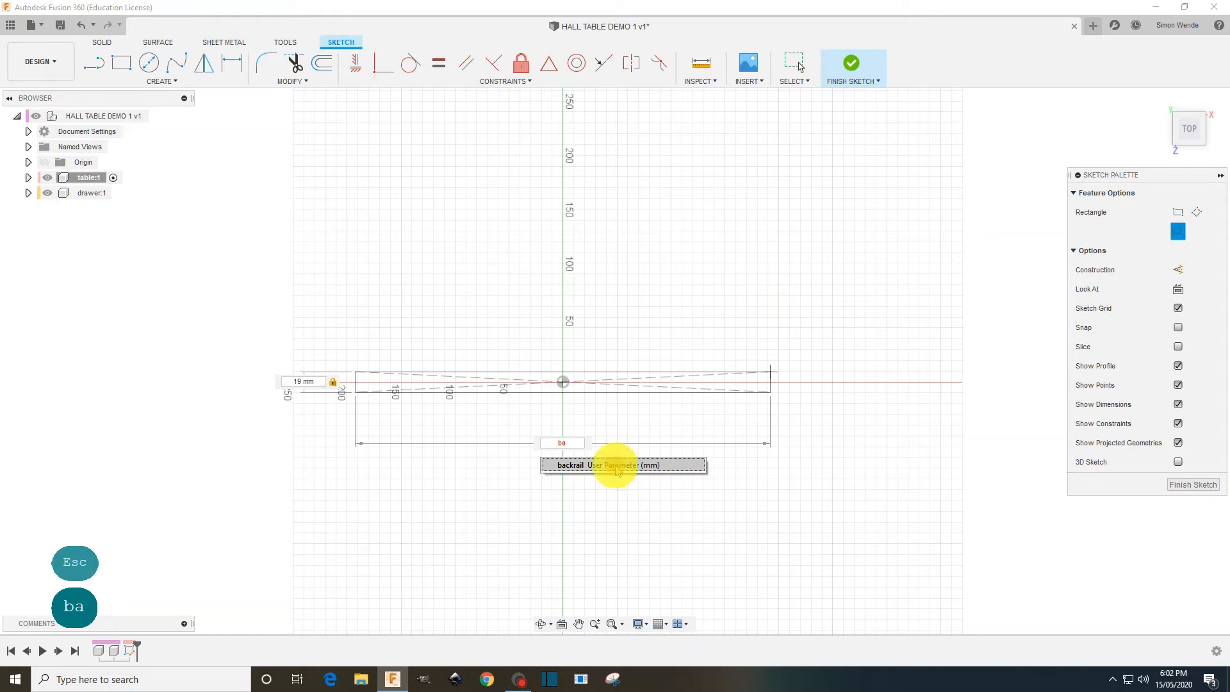
pyautogui.click(617, 466)
pyautogui.press('Return')
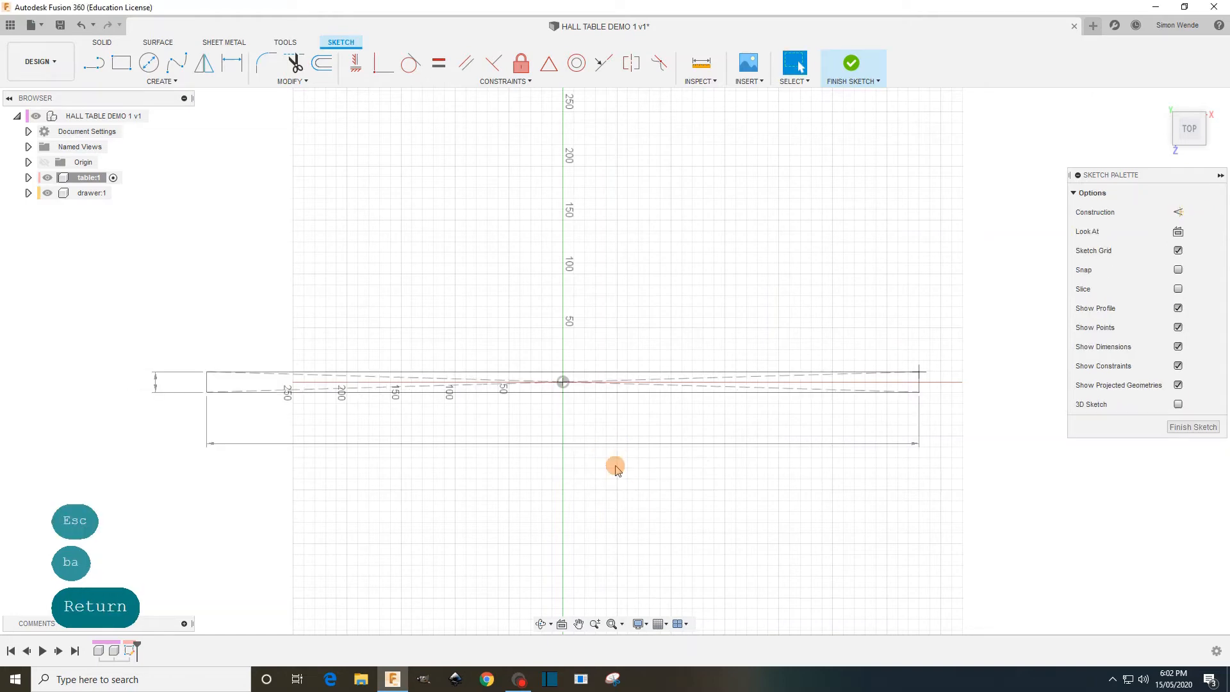
# - Finish the back rail sketch and extrude its profile -90 mm as a new body
pyautogui.click(854, 64)
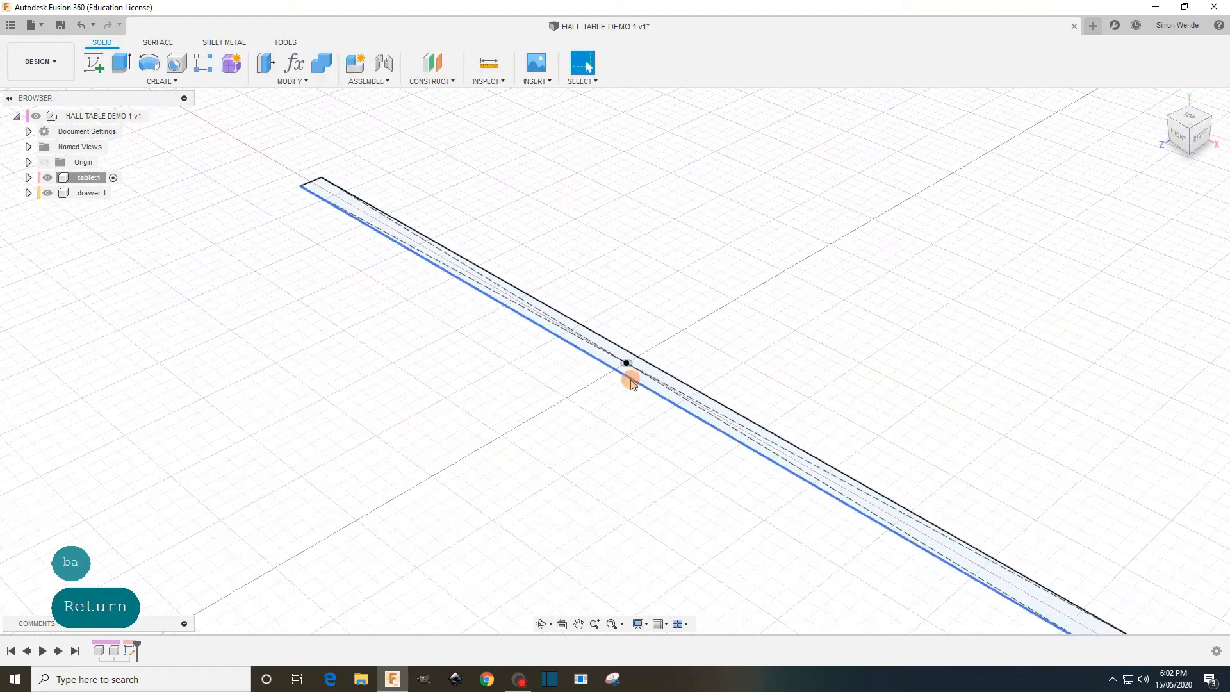
pyautogui.scroll(-4, 624, 397)
pyautogui.scroll(1, 536, 458)
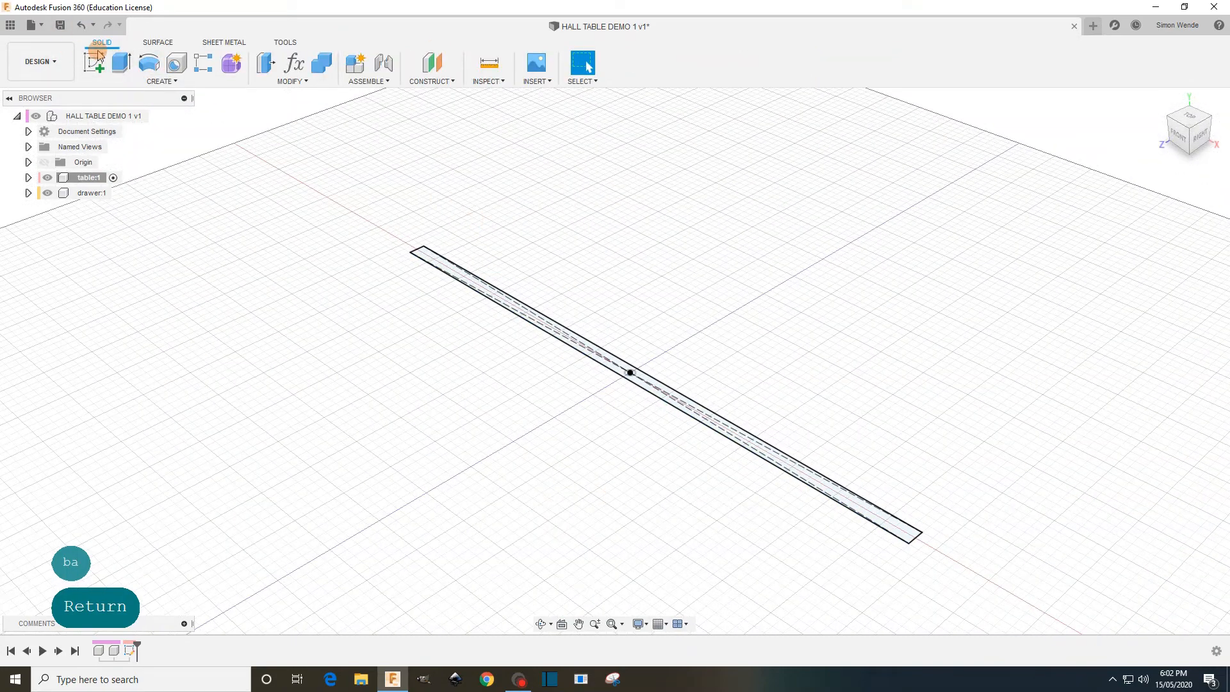
pyautogui.click(119, 62)
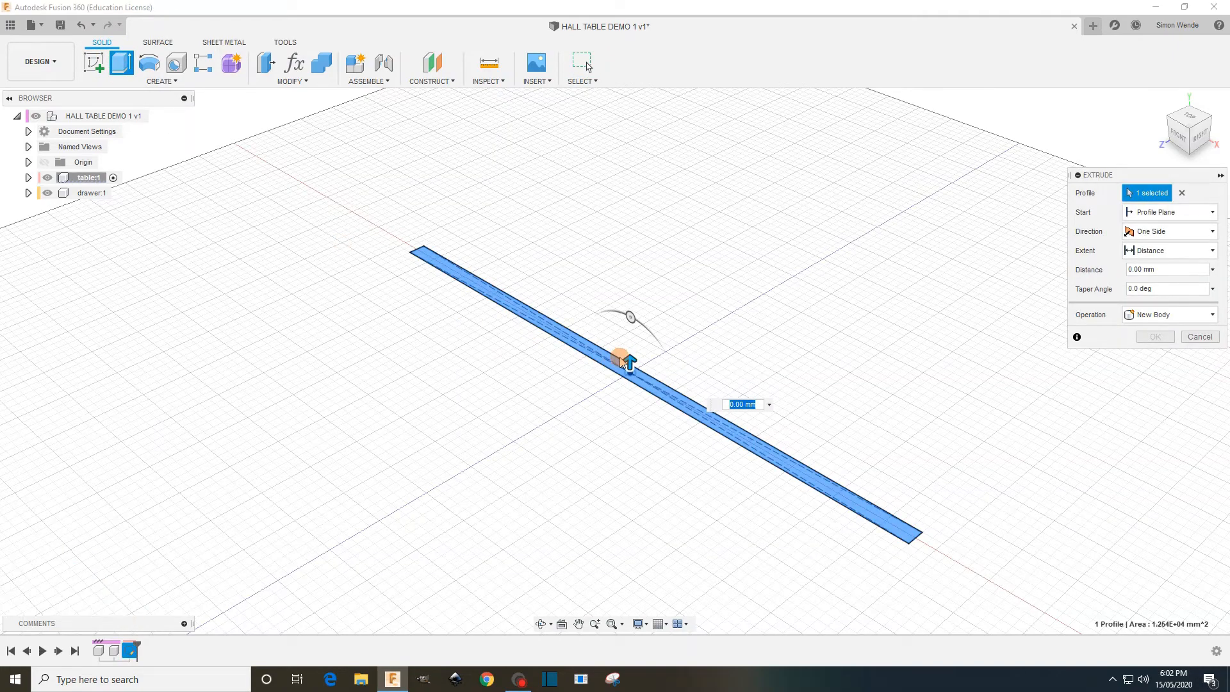
pyautogui.moveTo(625, 359); pyautogui.dragTo(624, 398)
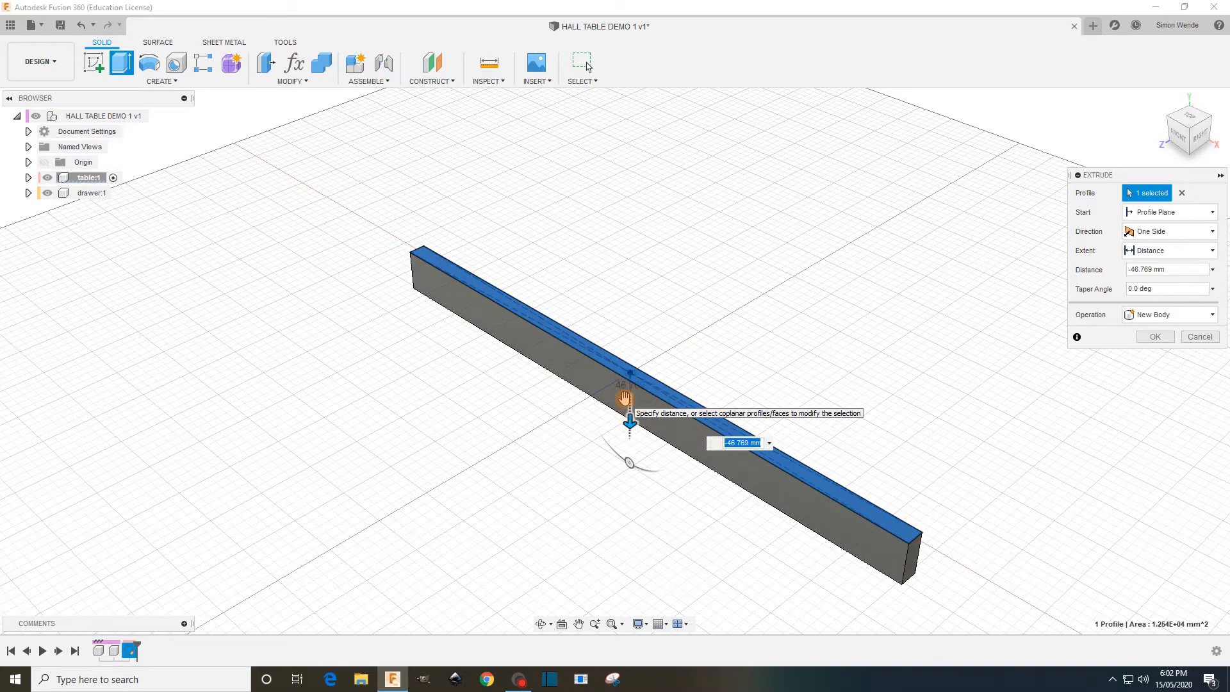
pyautogui.write('-90')
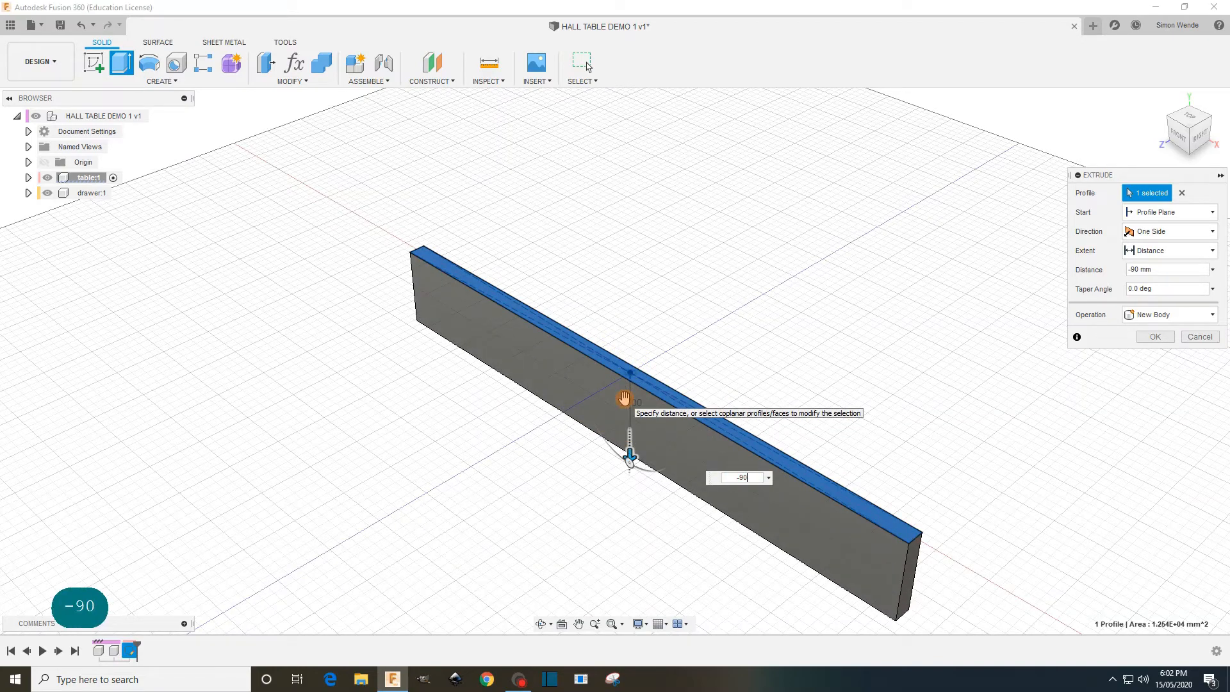
pyautogui.press('Return')
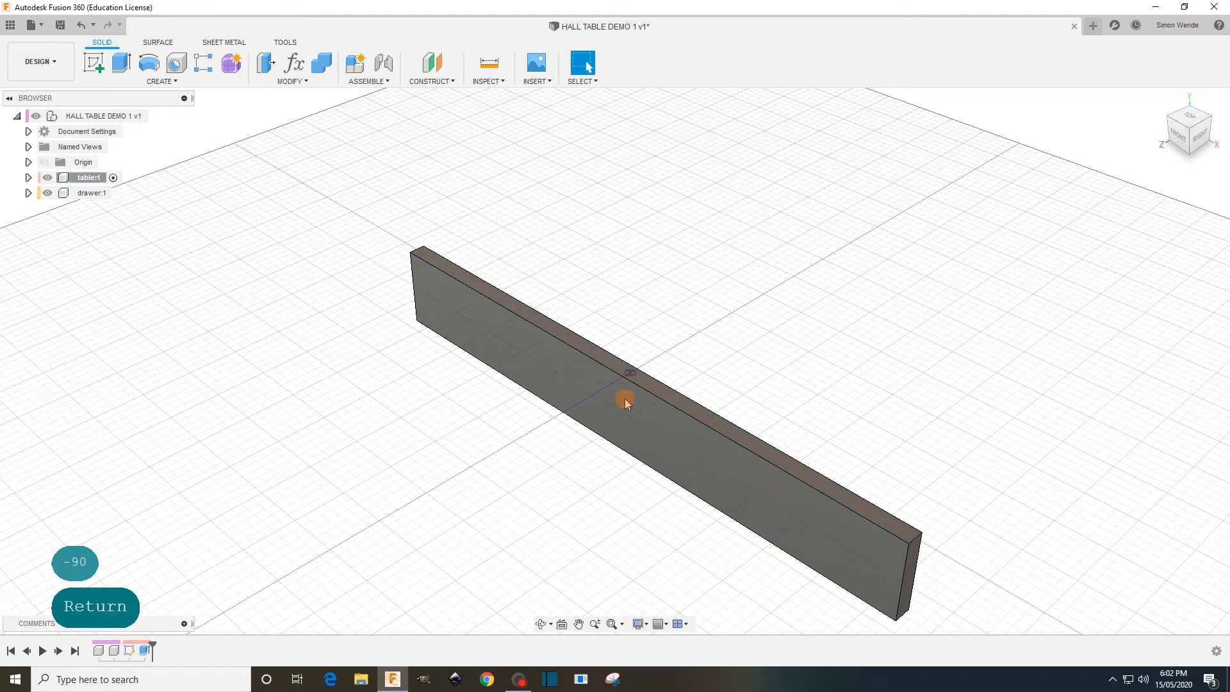
# - Start a new sketch on the top face of the back rail
pyautogui.moveTo(655, 510)
pyautogui.keyDown('shift'); pyautogui.mouseDown(button='middle')
pyautogui.moveTo(703, 475)
pyautogui.moveTo(648, 513)
pyautogui.moveTo(689, 524)
pyautogui.mouseUp(button='middle'); pyautogui.keyUp('shift')
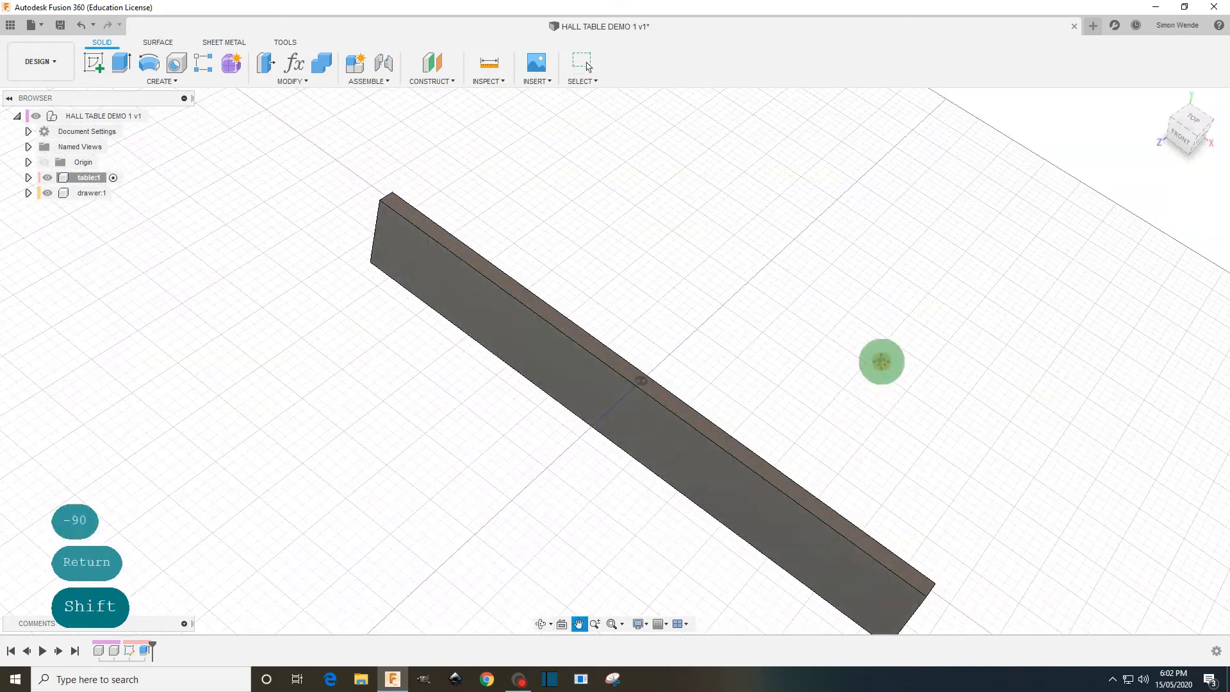
pyautogui.moveTo(881, 362); pyautogui.dragTo(868, 314, button='middle')
pyautogui.press('shift')
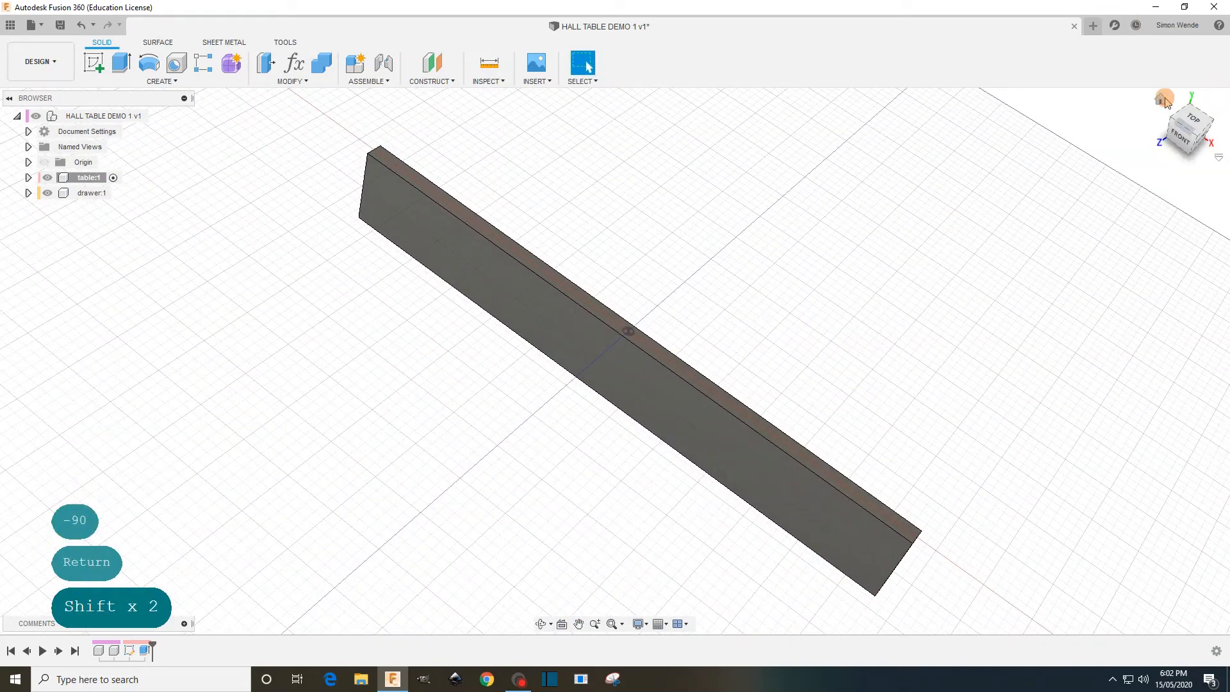
pyautogui.click(1161, 99)
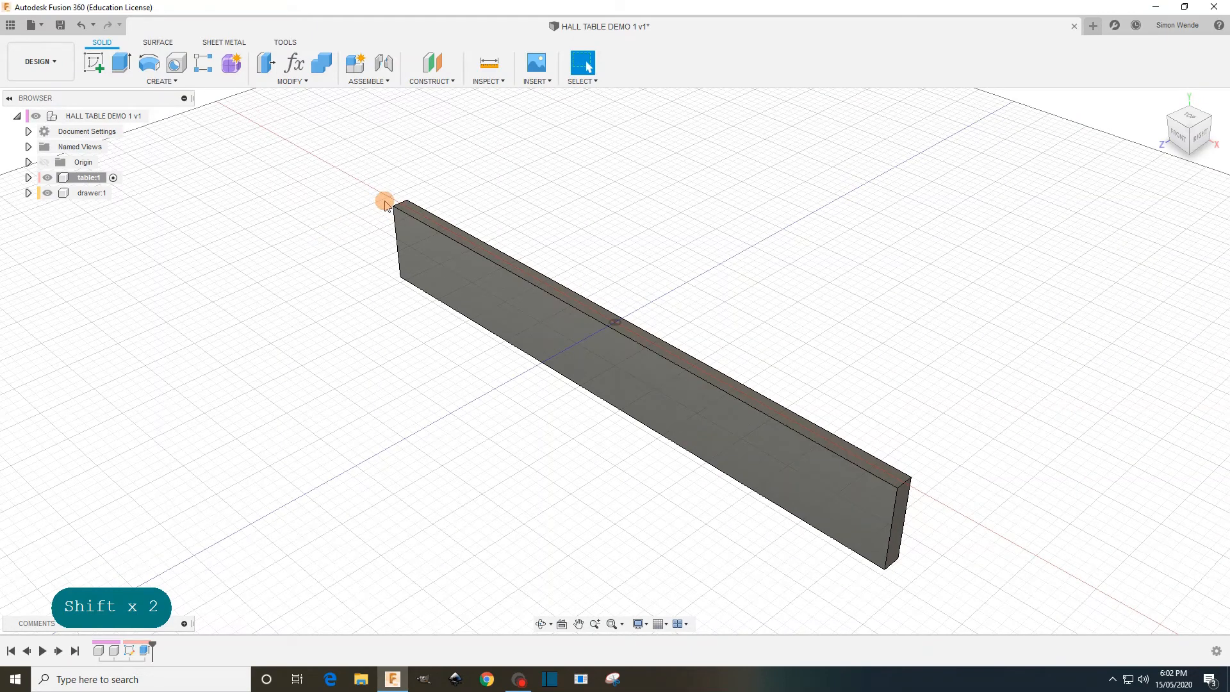
pyautogui.click(94, 62)
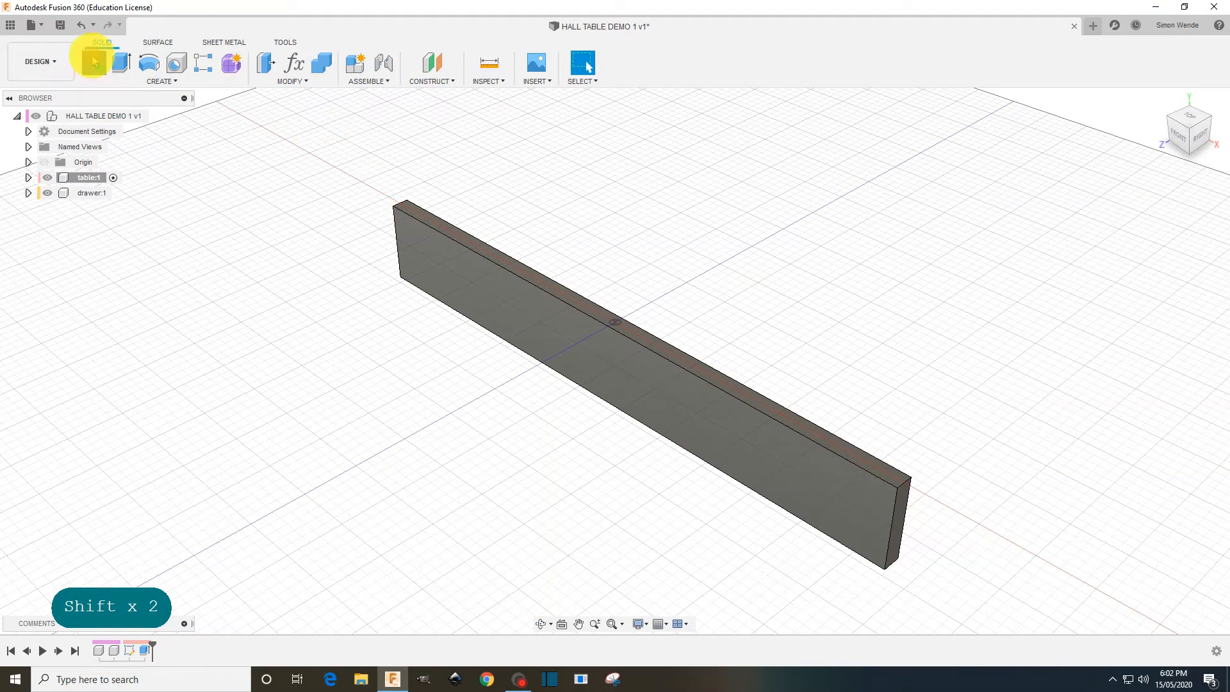
pyautogui.click(411, 218)
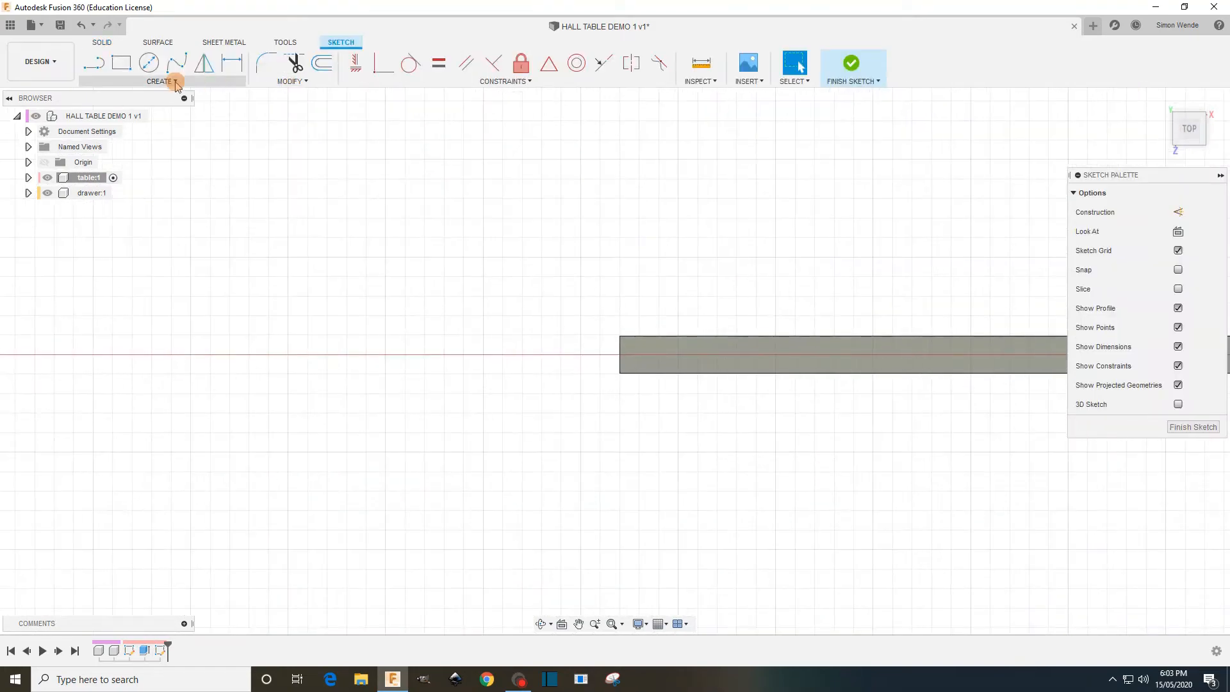
# - Draw a 45 mm by 45 mm two-point rectangle beyond the rail's left end for the leg profile
pyautogui.click(121, 65)
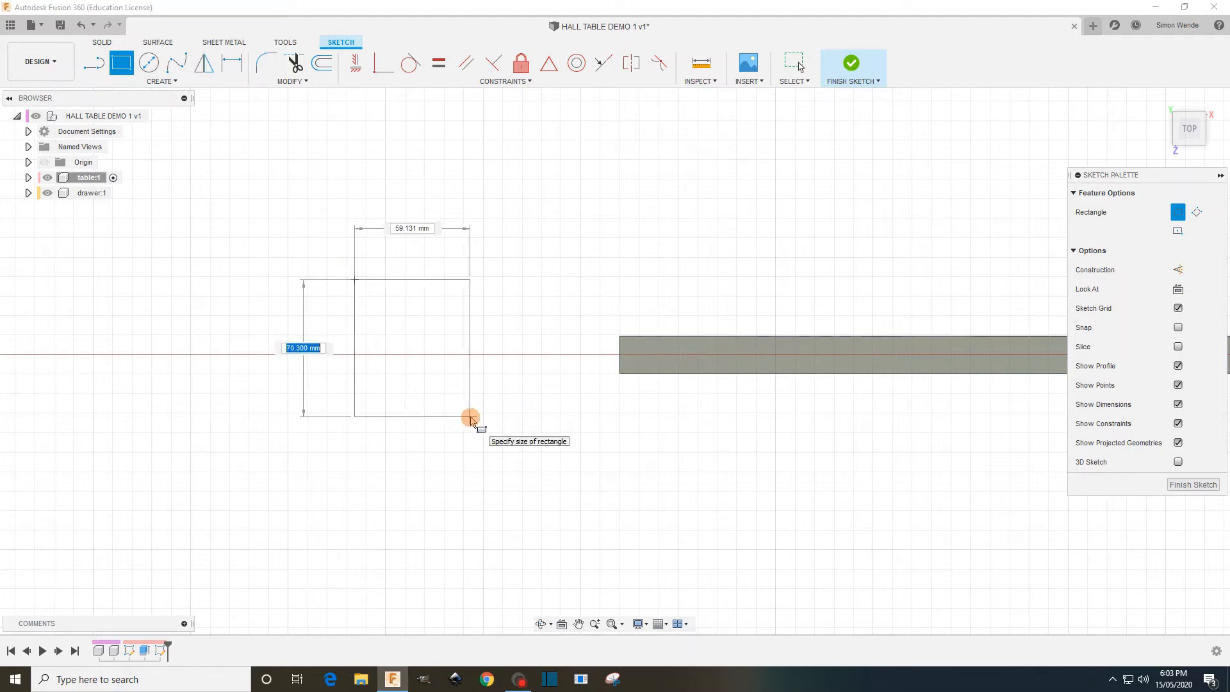
pyautogui.write('45')
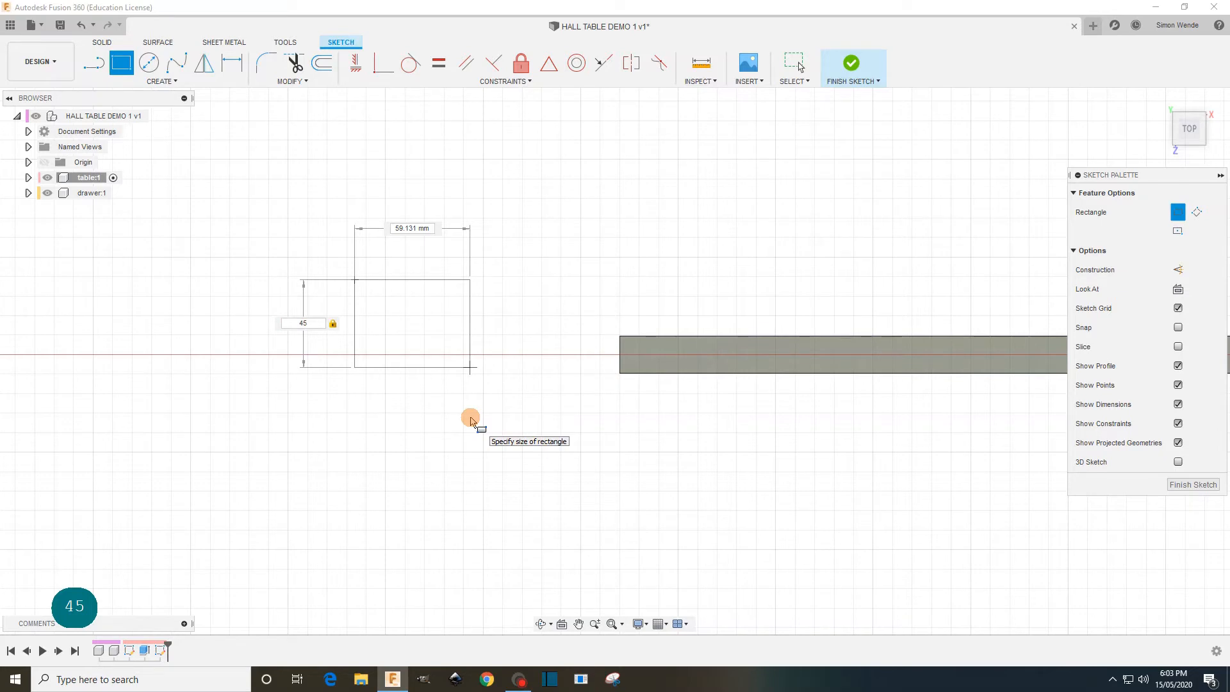
pyautogui.press('Tab')
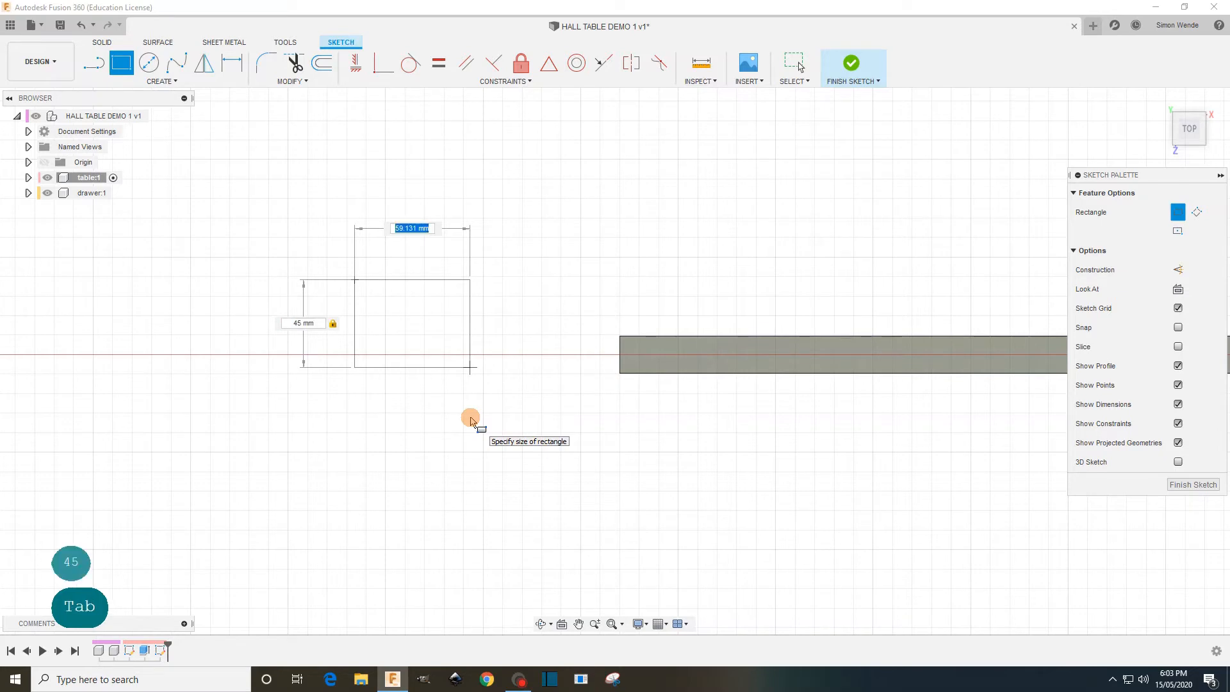
pyautogui.write('45')
pyautogui.press('Return')
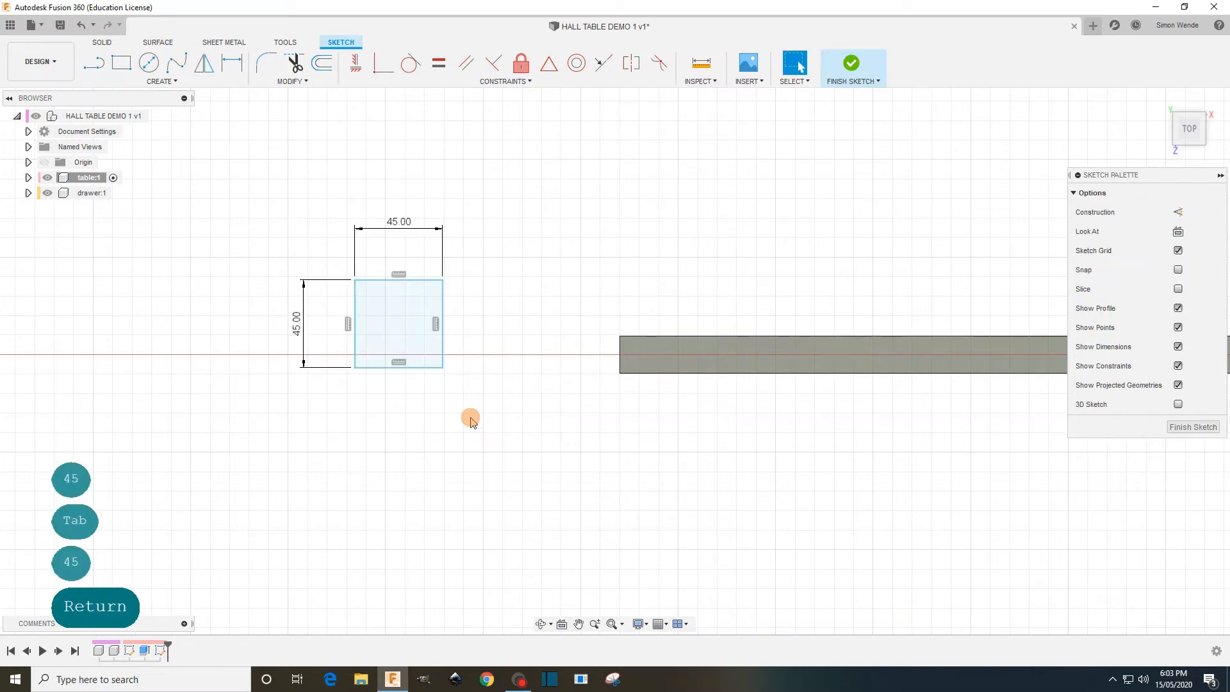
# - Move the square closer to the rail, align its right edge with the rail's end edge using a MidPoint constraint, and finish the sketch
pyautogui.doubleClick(427, 282)
pyautogui.moveTo(425, 276)
pyautogui.mouseDown()
pyautogui.moveTo(494, 406)
pyautogui.moveTo(423, 193)
pyautogui.moveTo(498, 423)
pyautogui.moveTo(434, 255)
pyautogui.moveTo(608, 322)
pyautogui.moveTo(560, 314)
pyautogui.moveTo(518, 265)
pyautogui.moveTo(604, 340)
pyautogui.moveTo(609, 329)
pyautogui.moveTo(526, 269)
pyautogui.mouseUp()
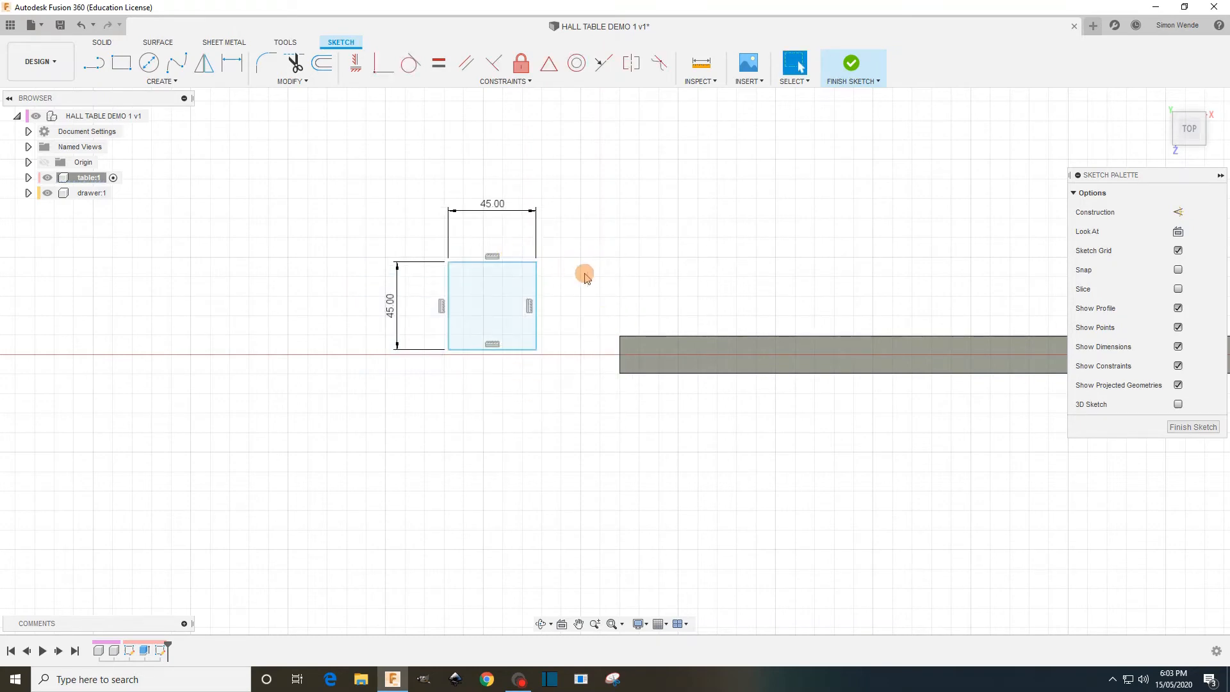
pyautogui.click(538, 291)
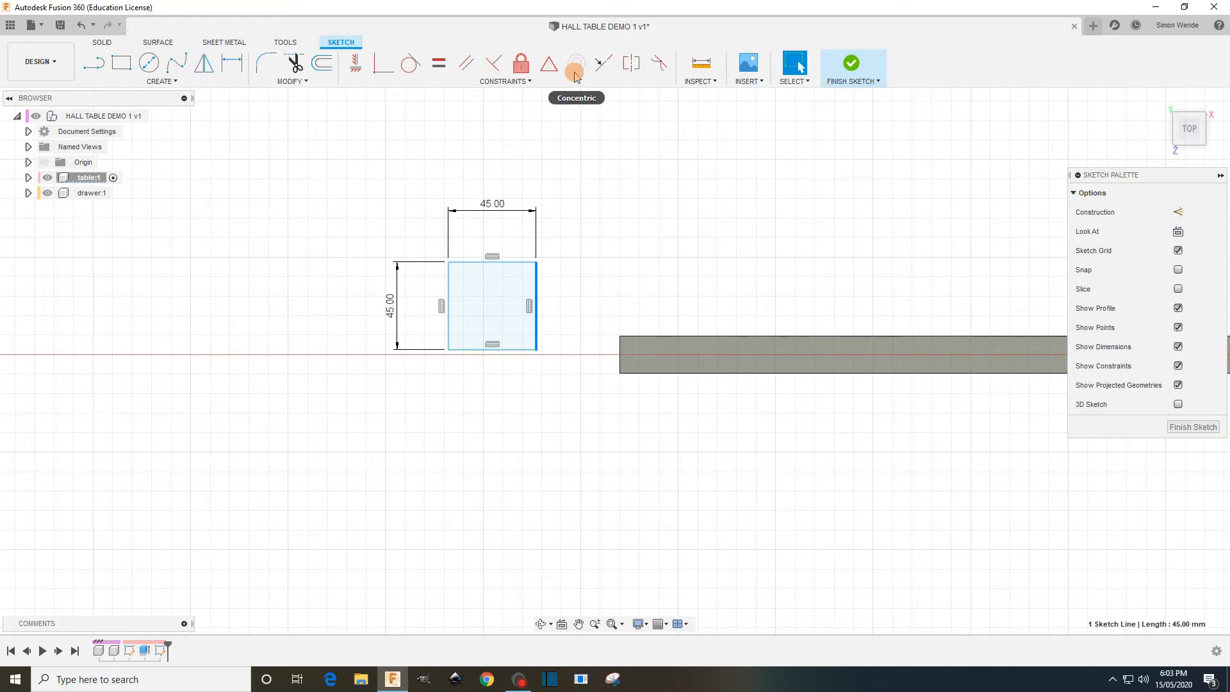
pyautogui.click(505, 83)
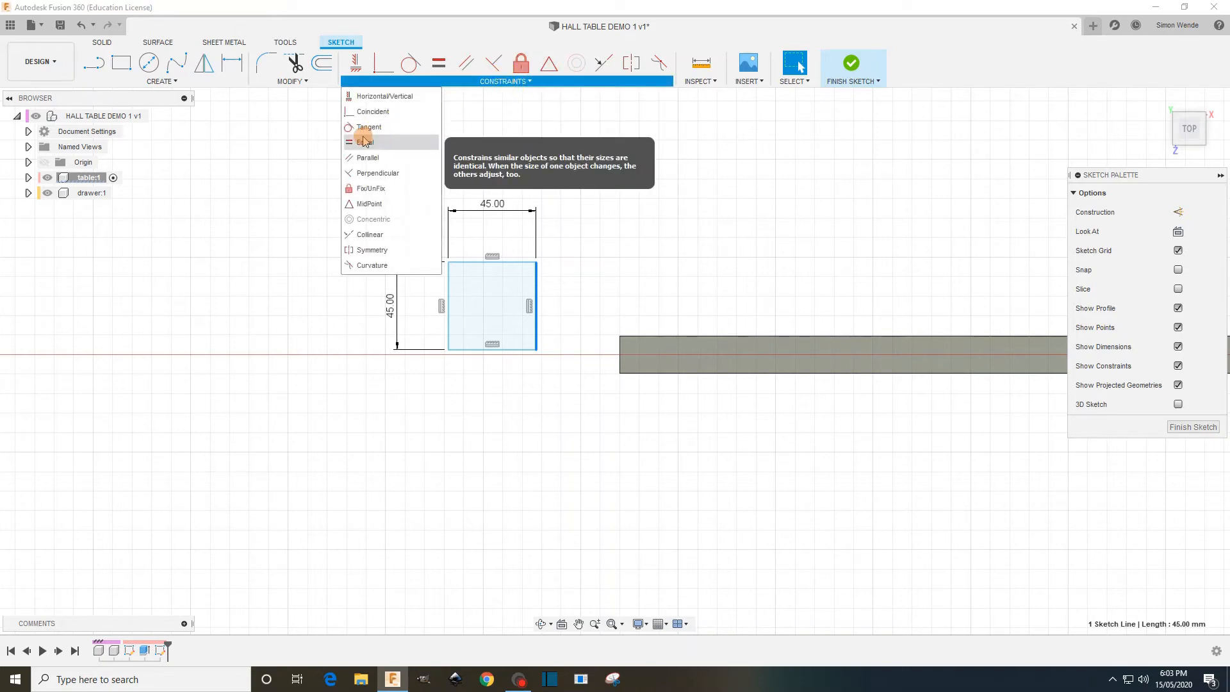
pyautogui.click(549, 63)
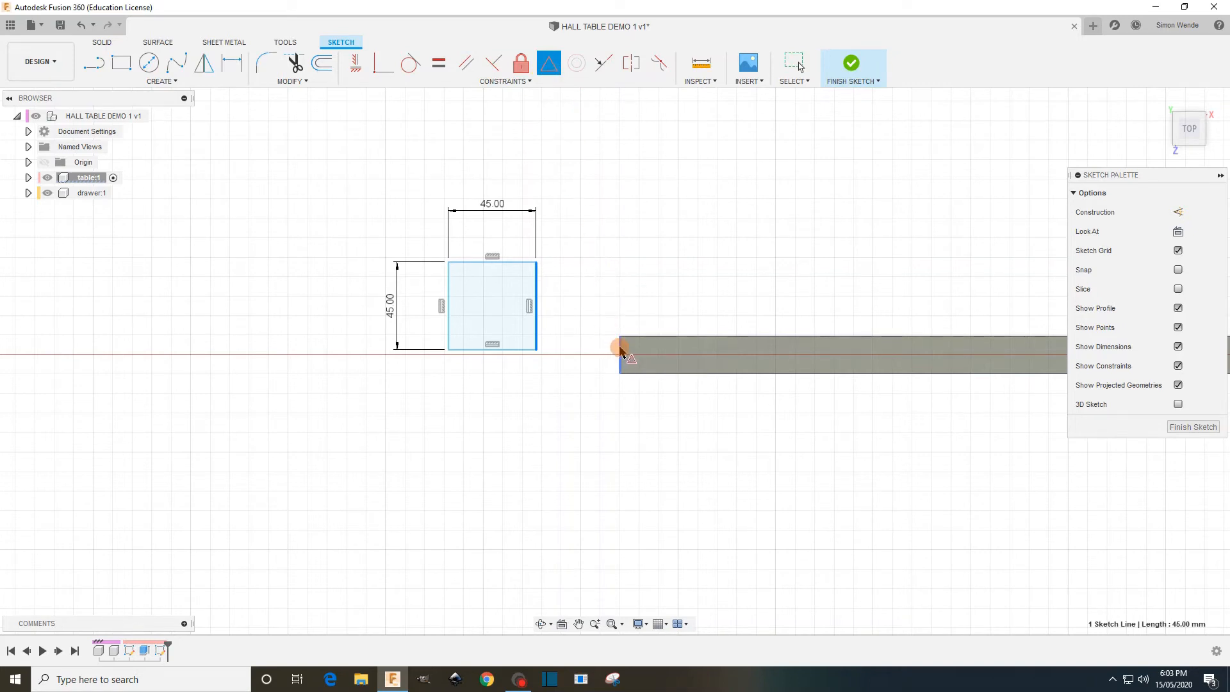
pyautogui.click(620, 351)
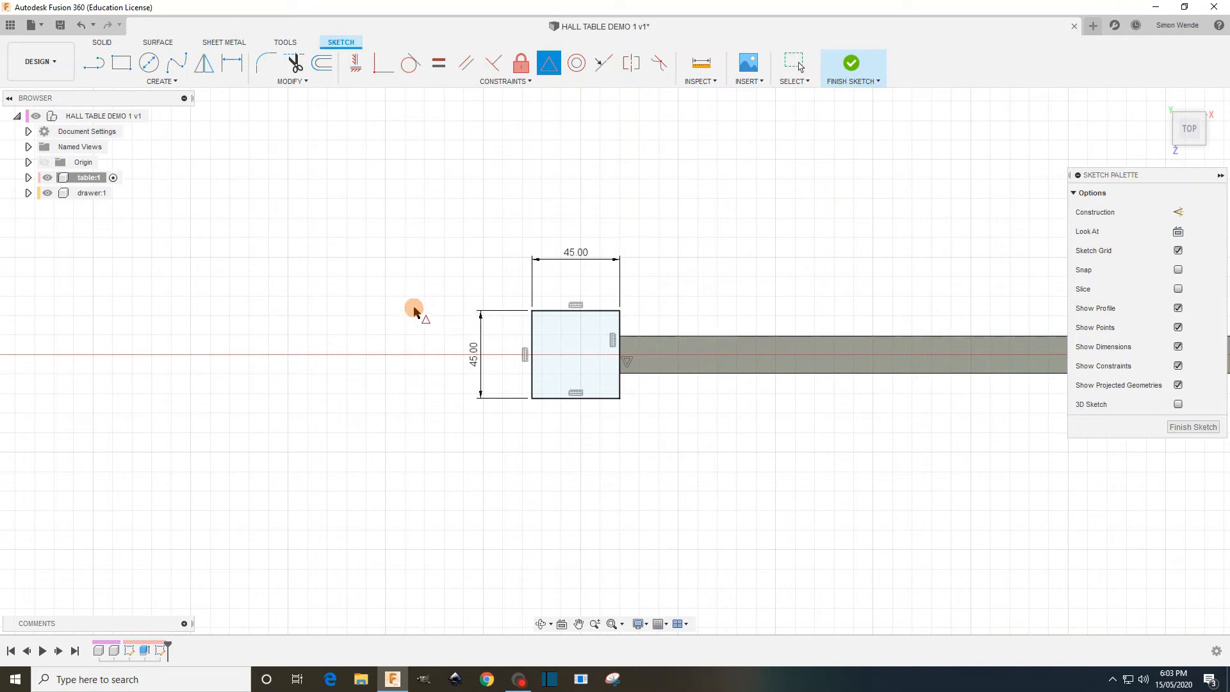
pyautogui.press('Escape')
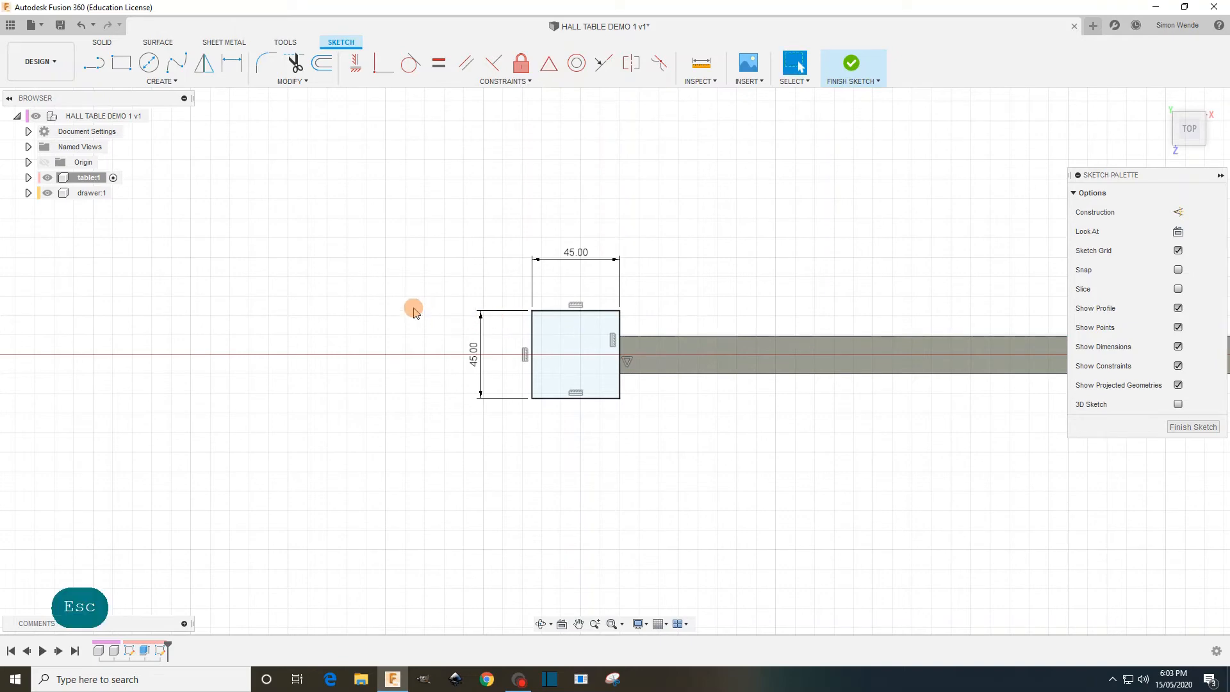
pyautogui.click(851, 65)
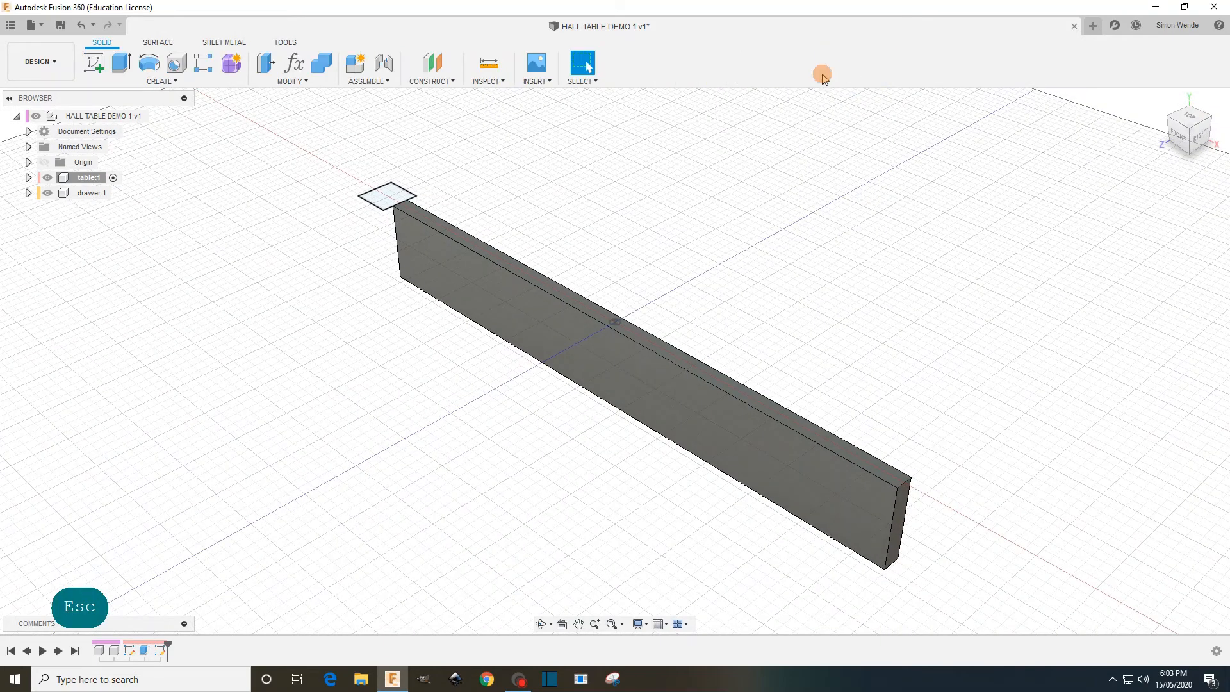
# - Extrude the 45 mm square downward by the distance -leg as a new body
pyautogui.click(121, 62)
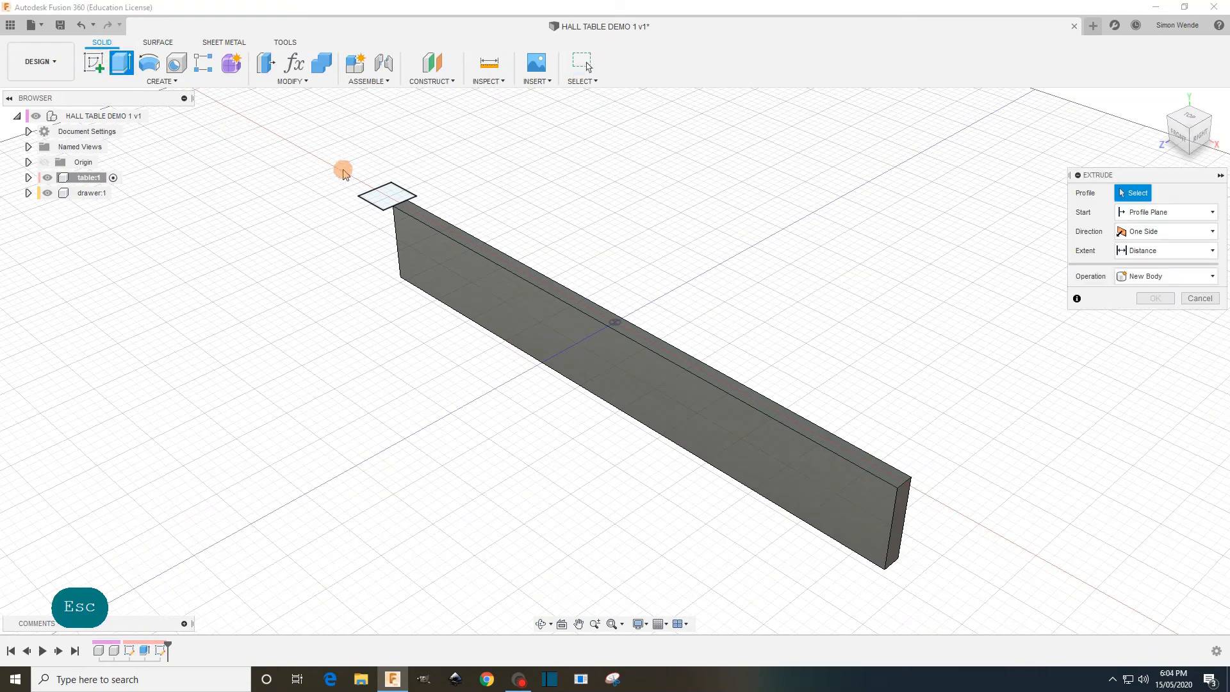
pyautogui.click(387, 197)
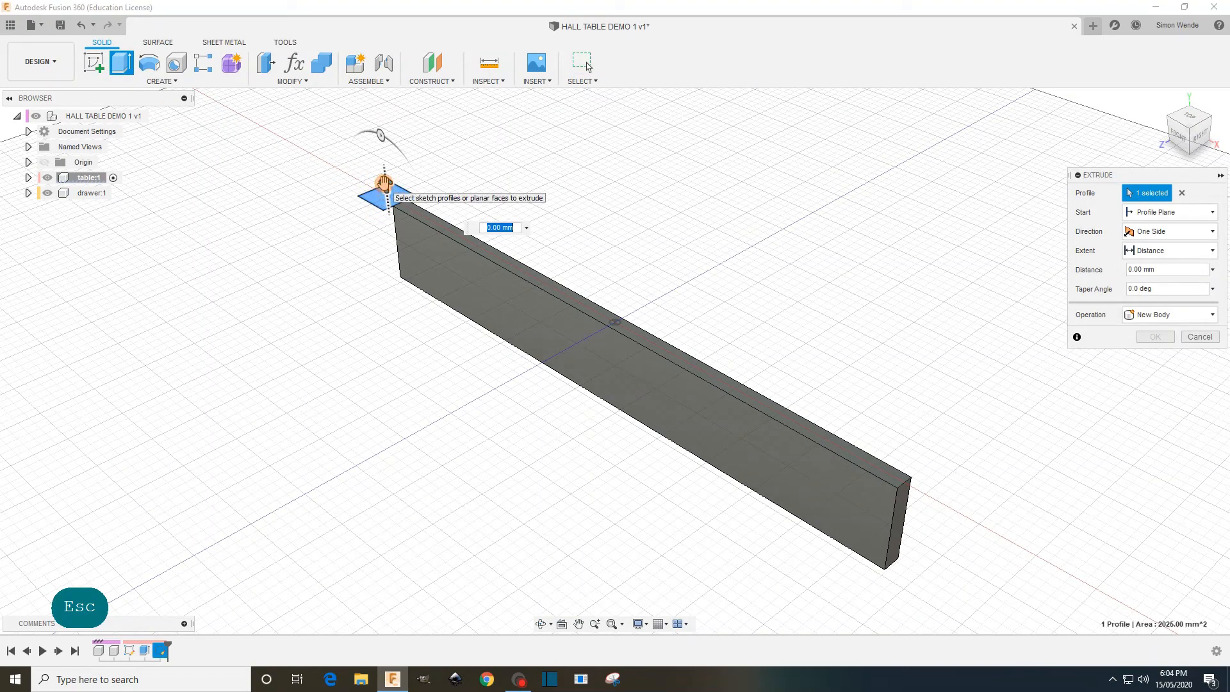
pyautogui.moveTo(384, 183); pyautogui.dragTo(390, 306)
pyautogui.click(509, 341)
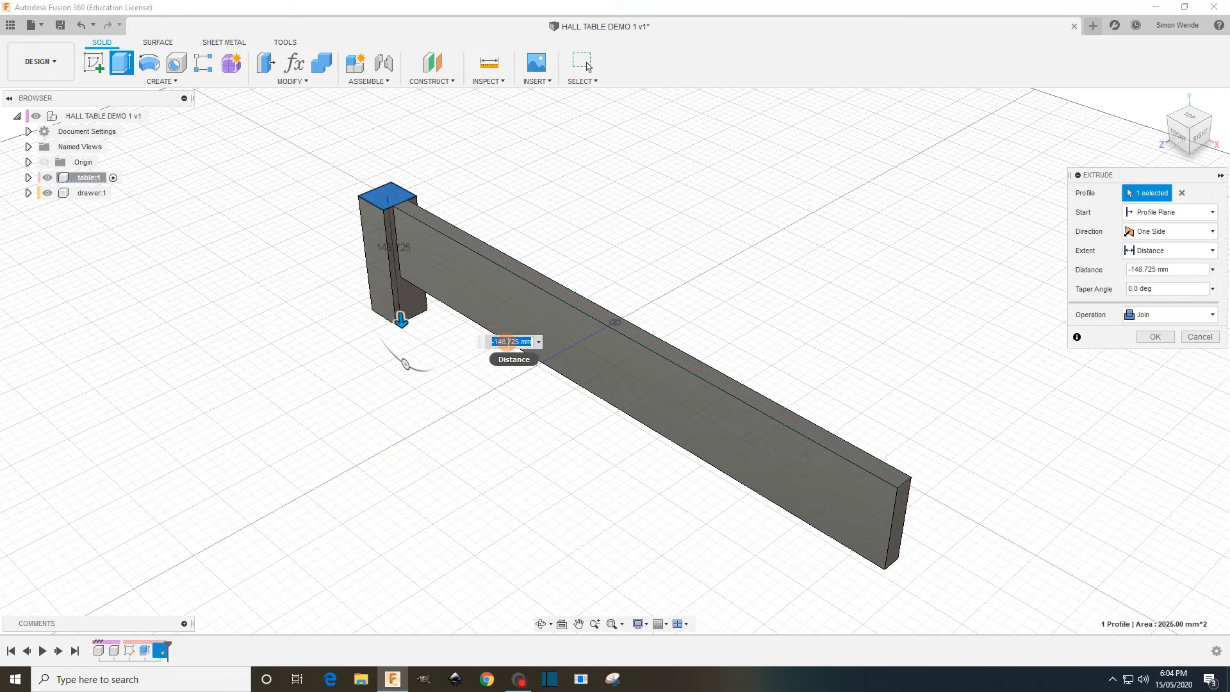
pyautogui.write('-')
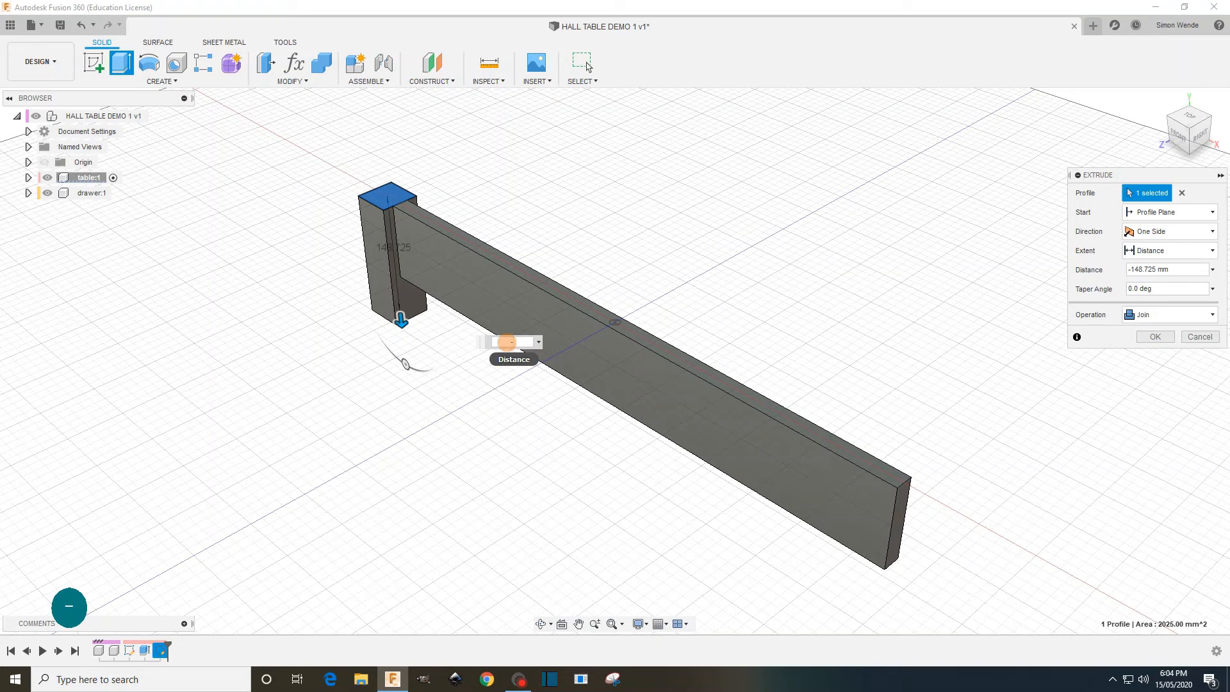
pyautogui.write('leg')
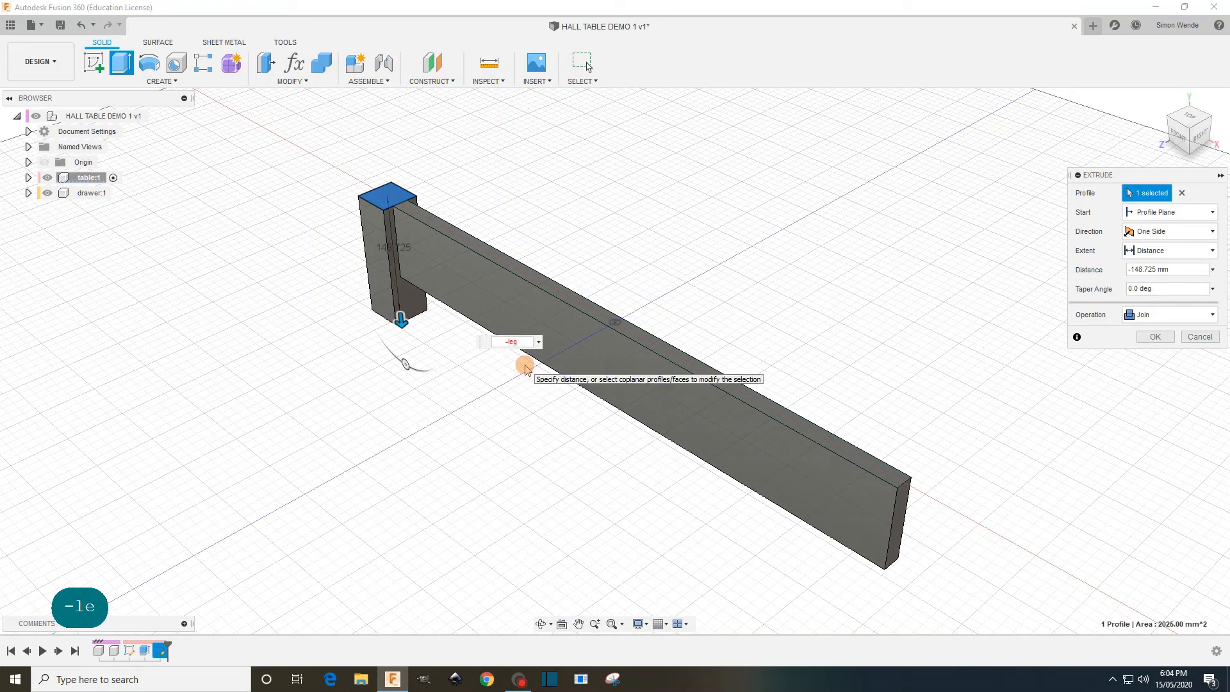
pyautogui.click(526, 364)
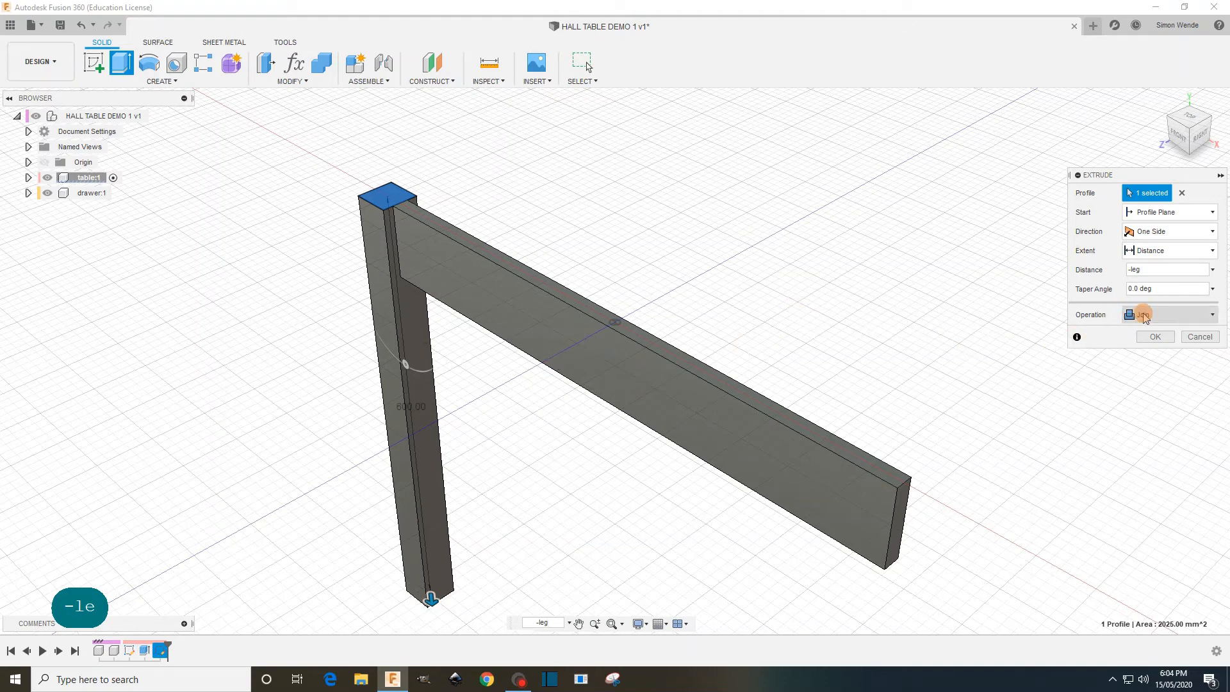
pyautogui.click(1202, 314)
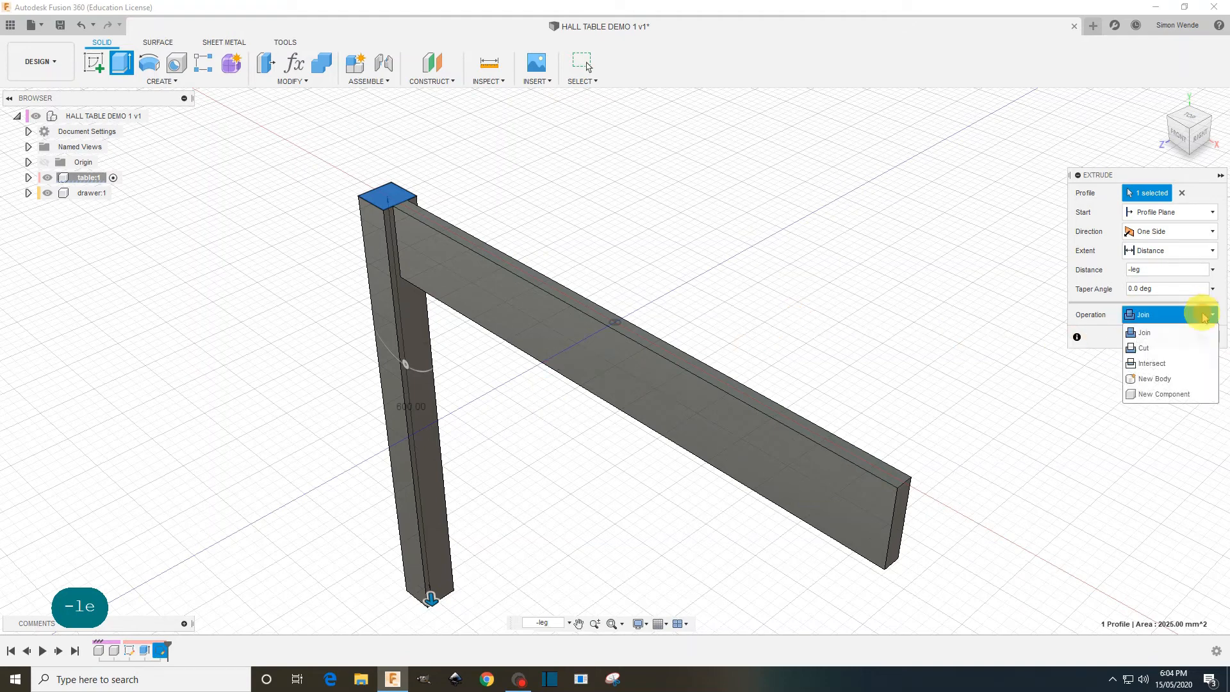
pyautogui.click(1147, 379)
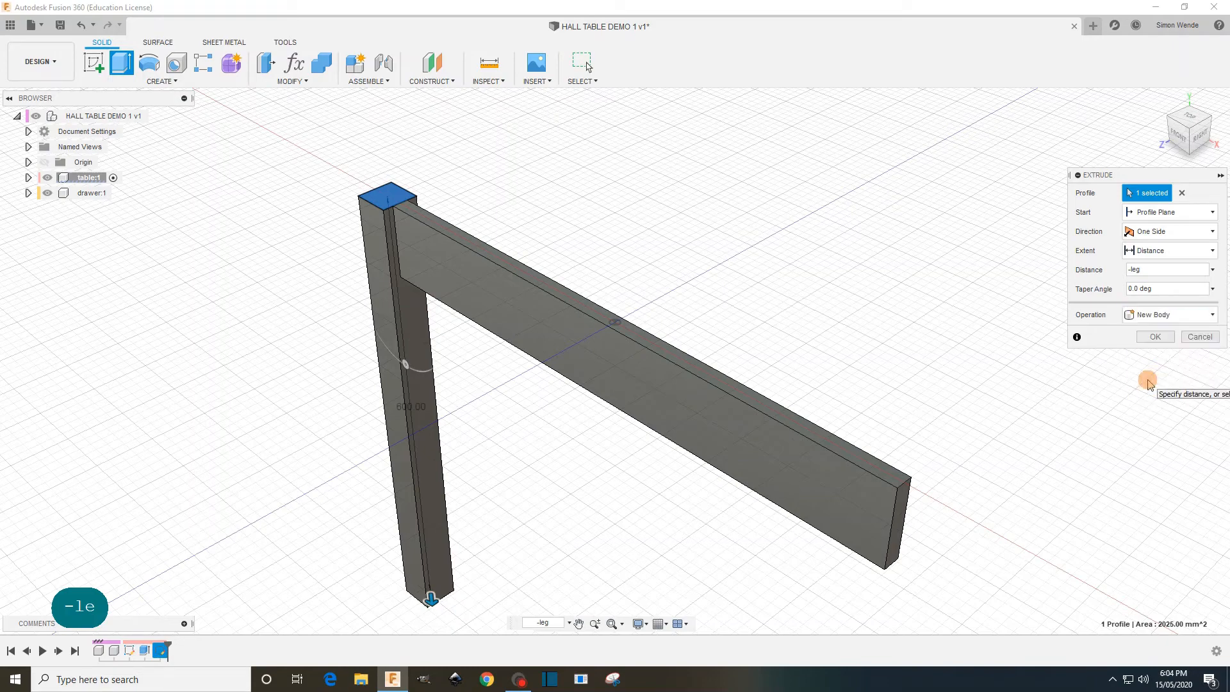
pyautogui.click(1155, 336)
# - Start a new sketch on the front face of the leg
pyautogui.scroll(-5, 880, 306)
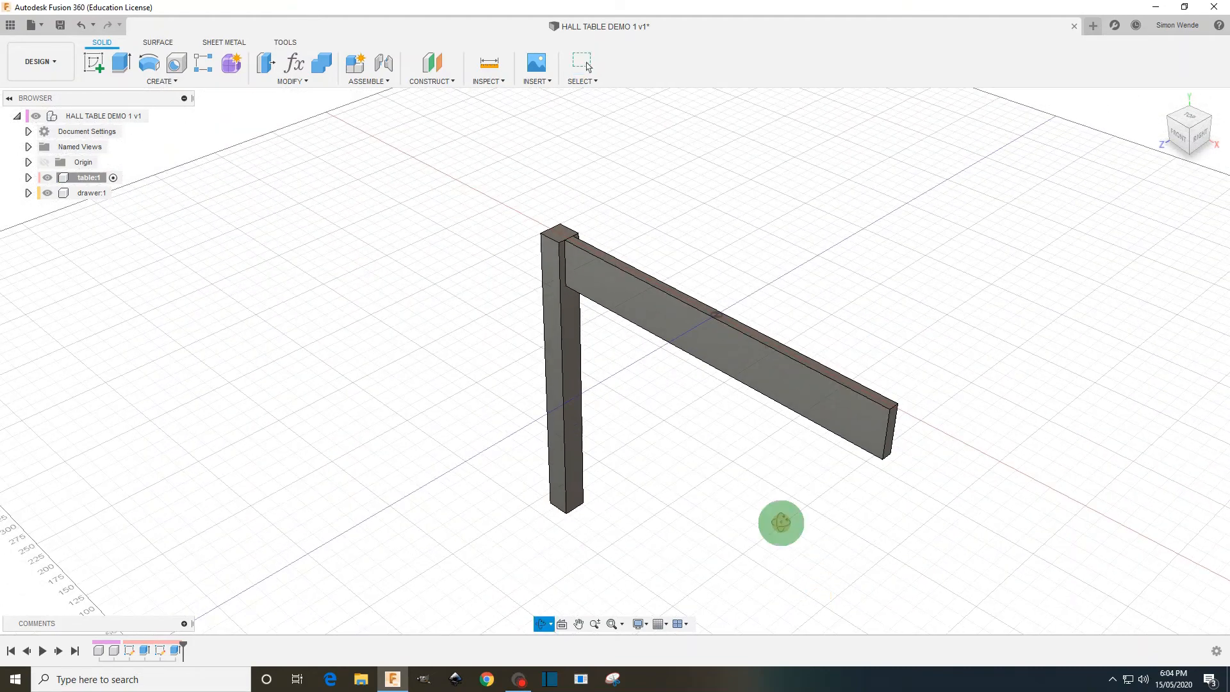
pyautogui.moveTo(779, 522)
pyautogui.keyDown('shift'); pyautogui.mouseDown(button='middle')
pyautogui.moveTo(807, 535)
pyautogui.moveTo(801, 527)
pyautogui.mouseUp(button='middle'); pyautogui.keyUp('shift')
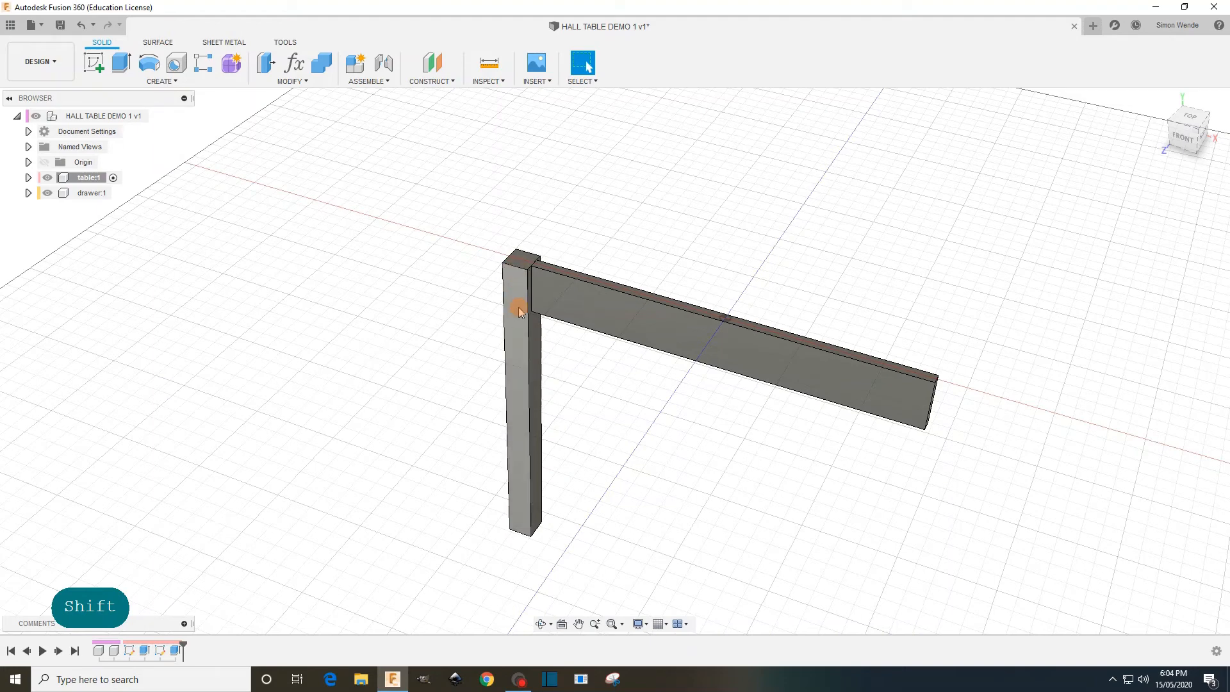
pyautogui.click(94, 63)
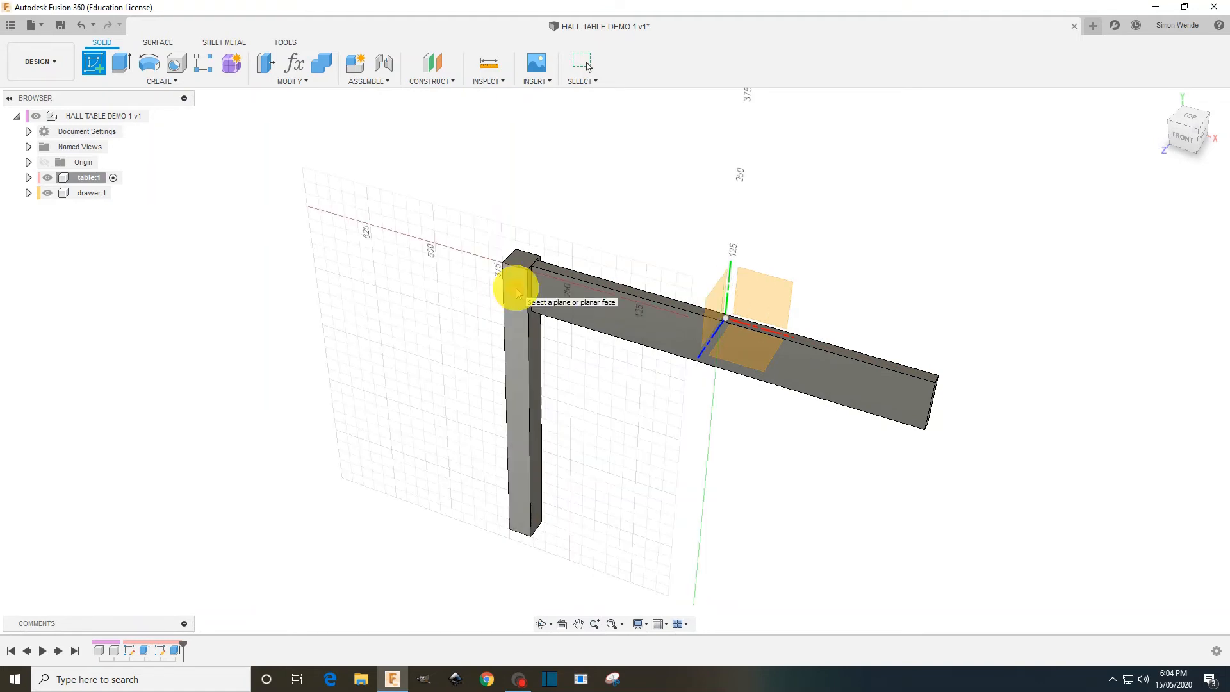
pyautogui.click(518, 291)
pyautogui.scroll(4, 667, 516)
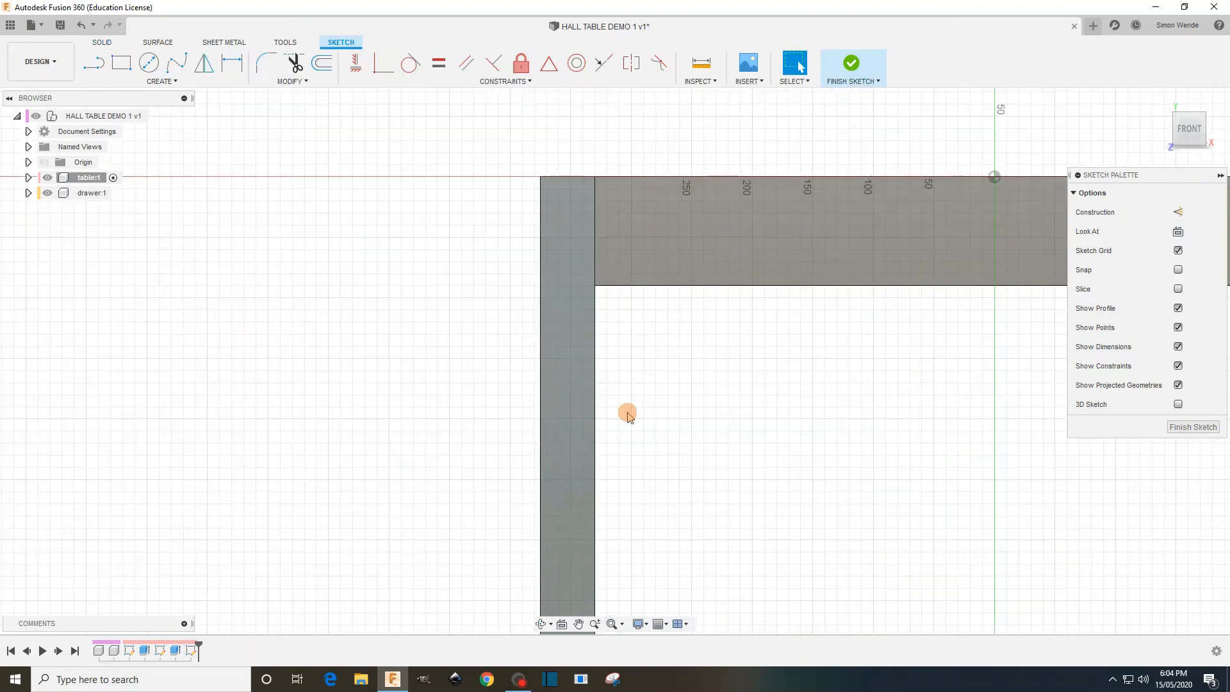
# - Draw a two-point rectangle 90 mm high and 19 mm wide beside the leg for the side rail profile
pyautogui.click(122, 64)
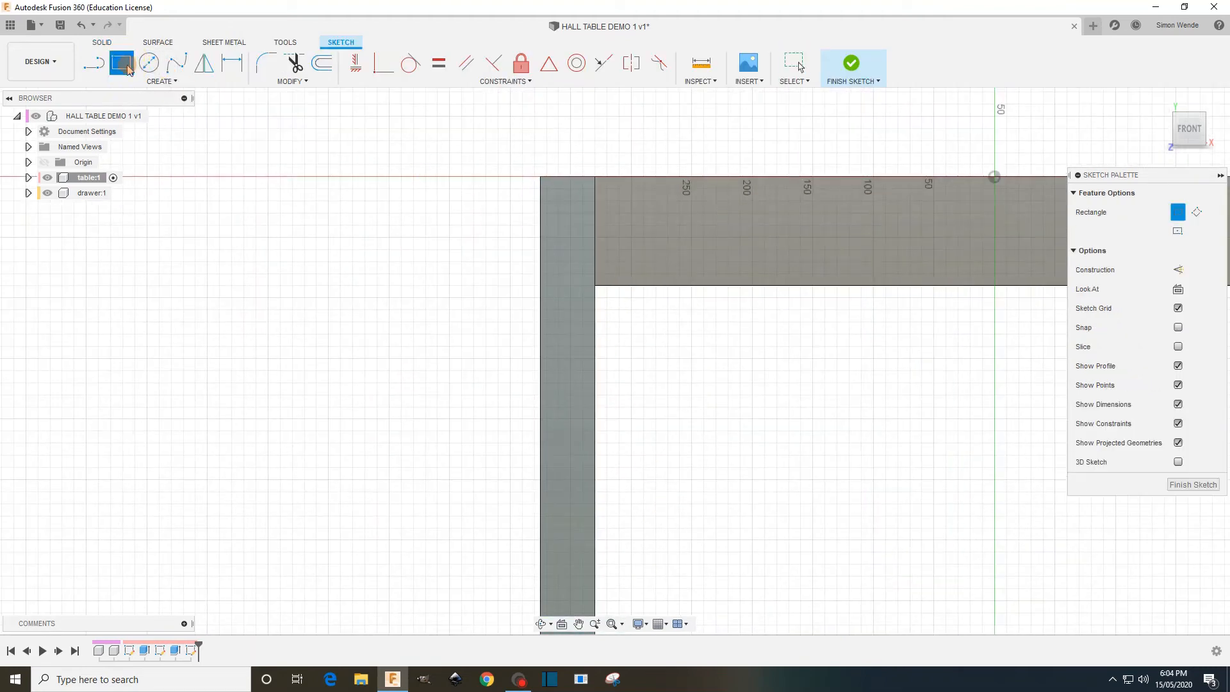
pyautogui.click(416, 209)
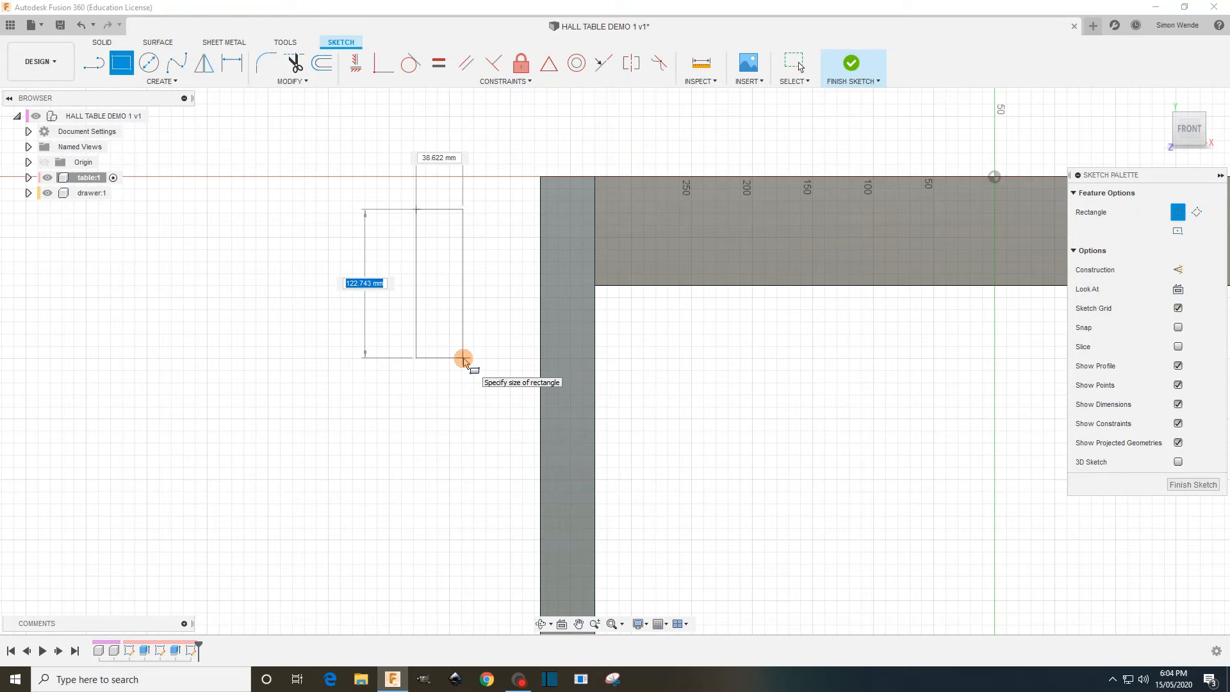
pyautogui.write('90')
pyautogui.press('Tab')
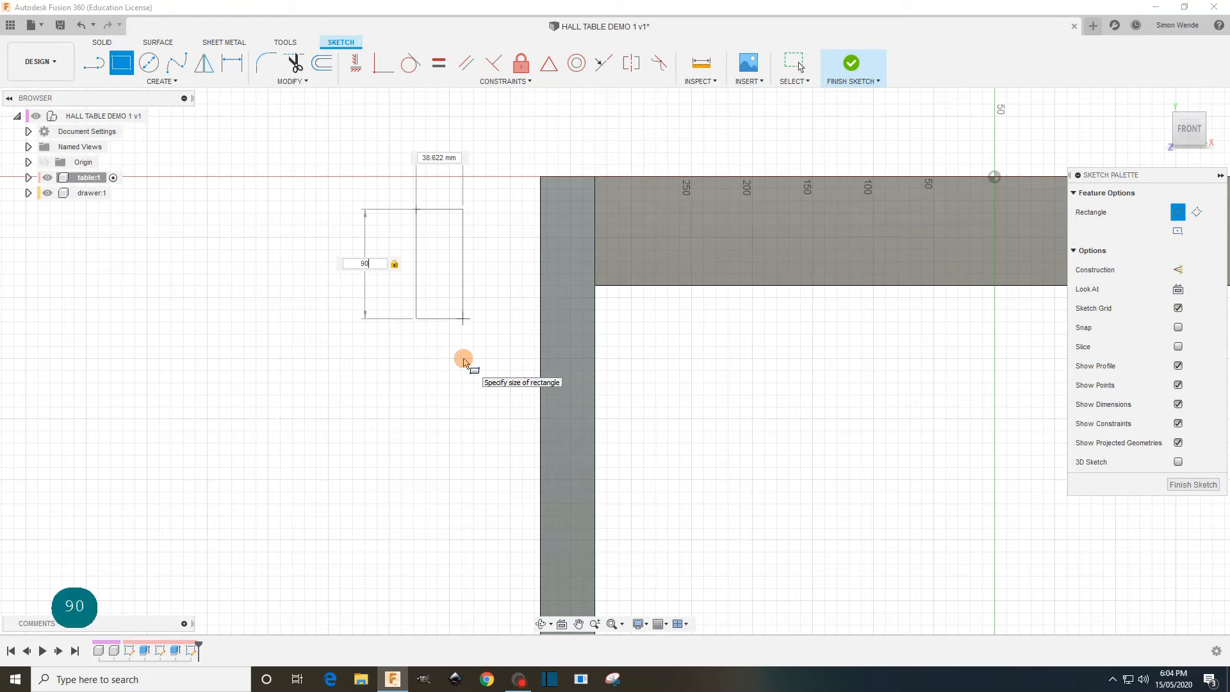
pyautogui.press('Tab')
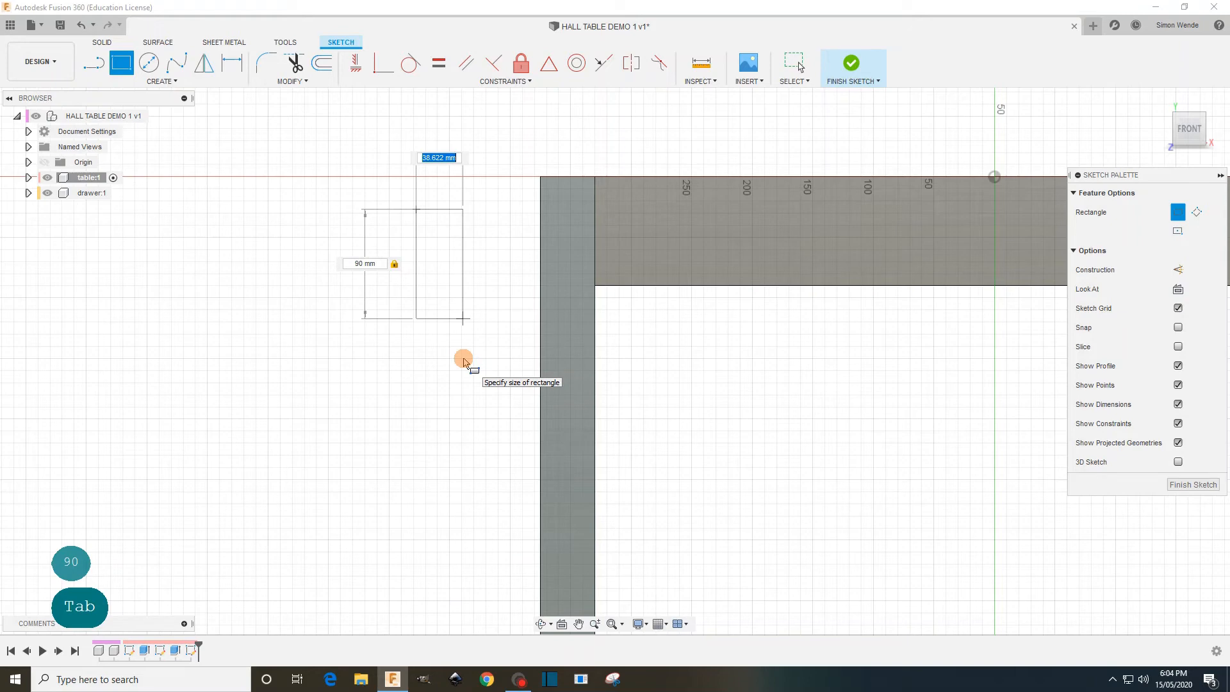
pyautogui.write('19')
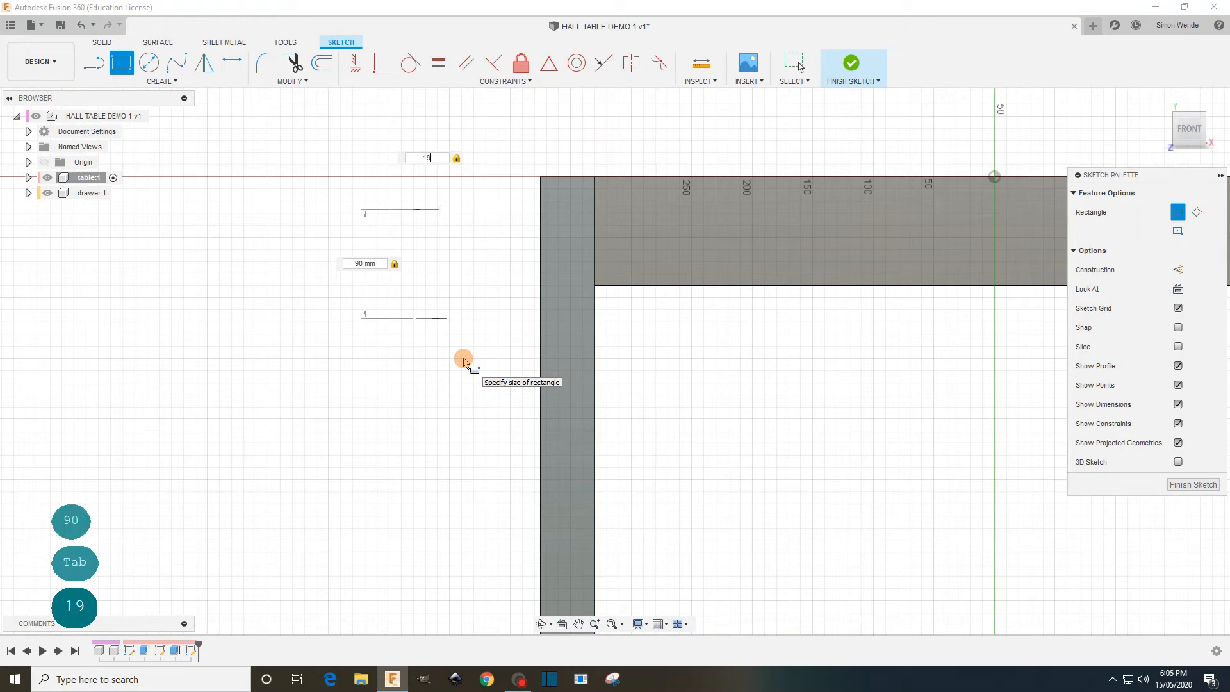
pyautogui.press('Return')
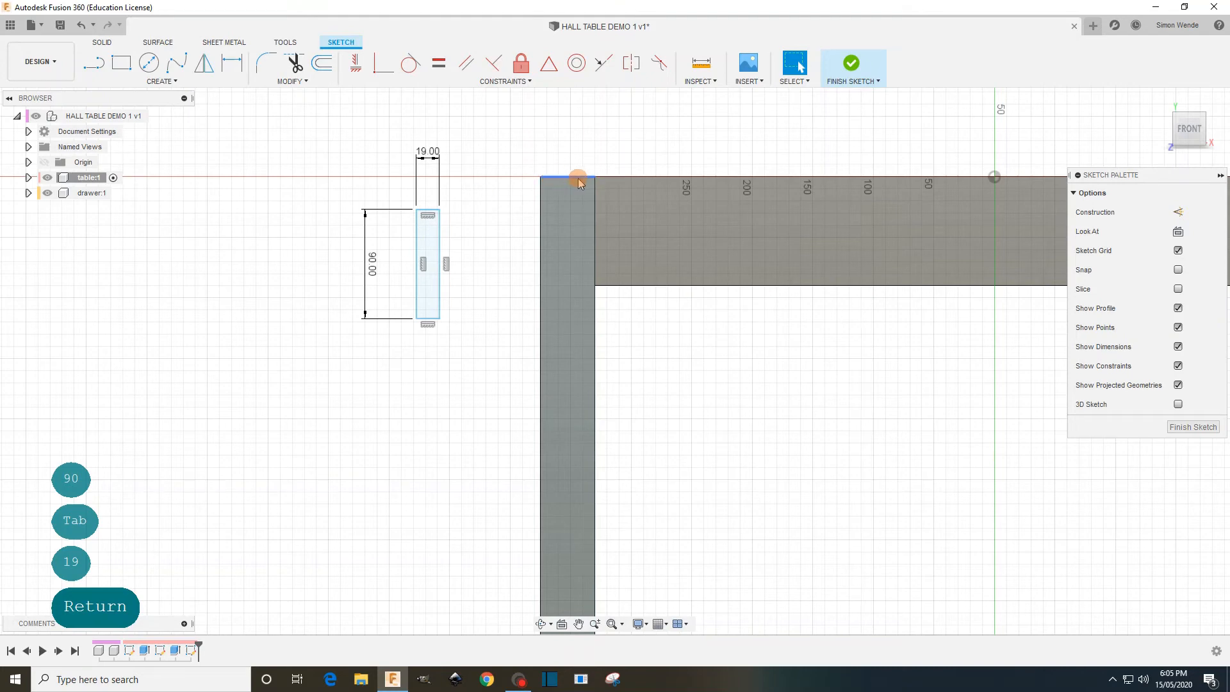
# - Align the rectangle's top edge with the midpoint of the leg's top edge using a MidPoint constraint, and finish the sketch
pyautogui.click(428, 212)
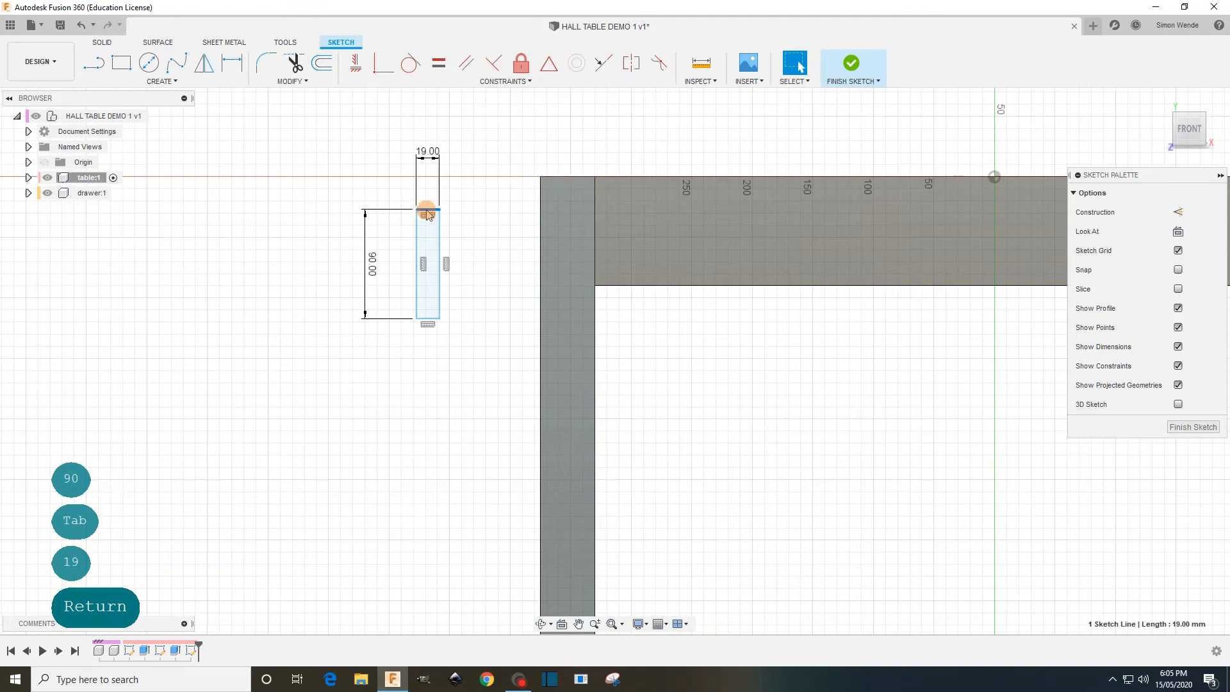
pyautogui.click(549, 64)
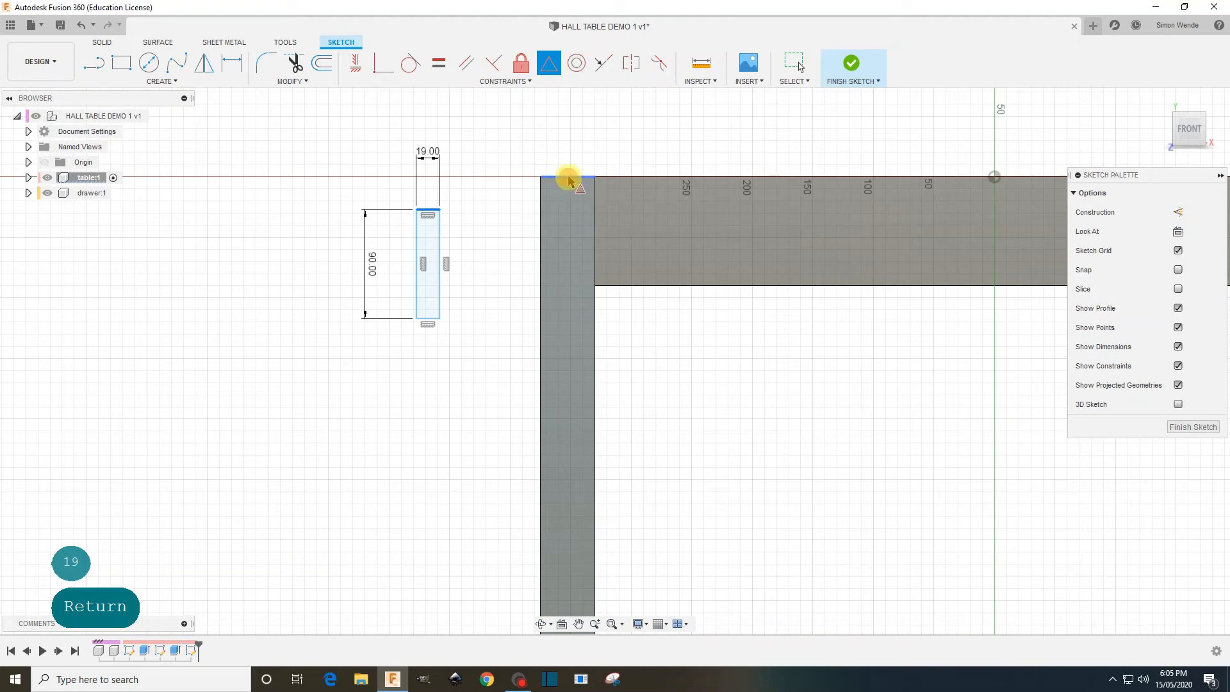
pyautogui.click(568, 177)
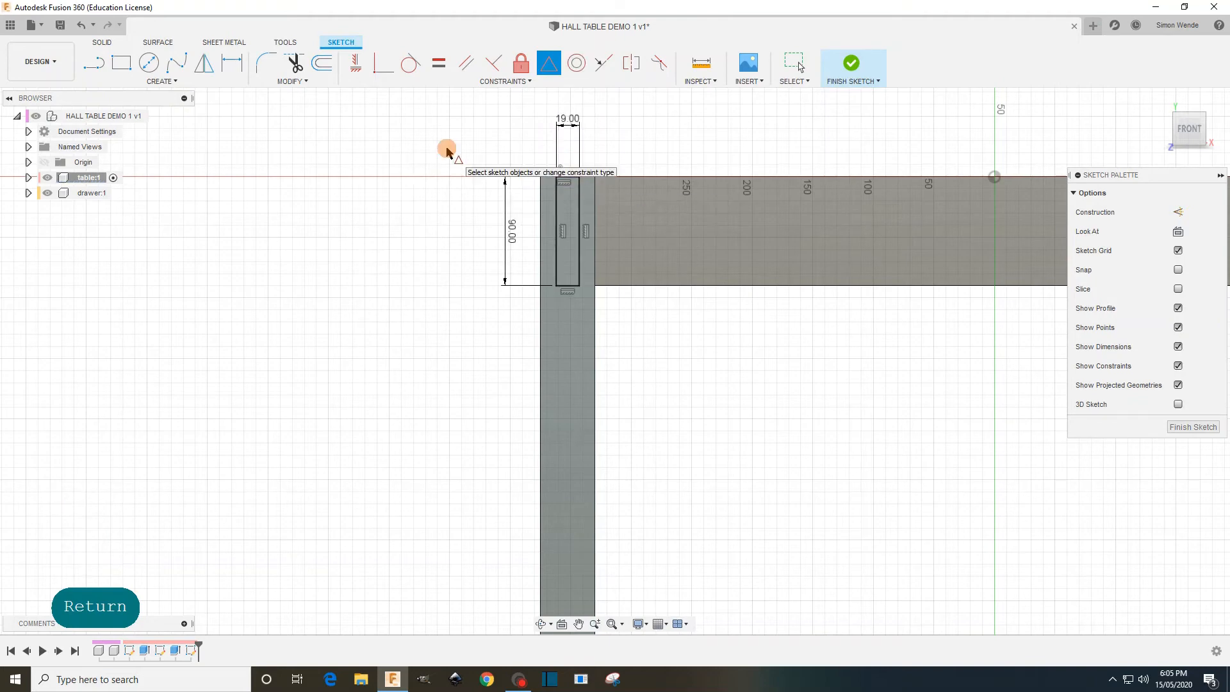
pyautogui.press('Escape')
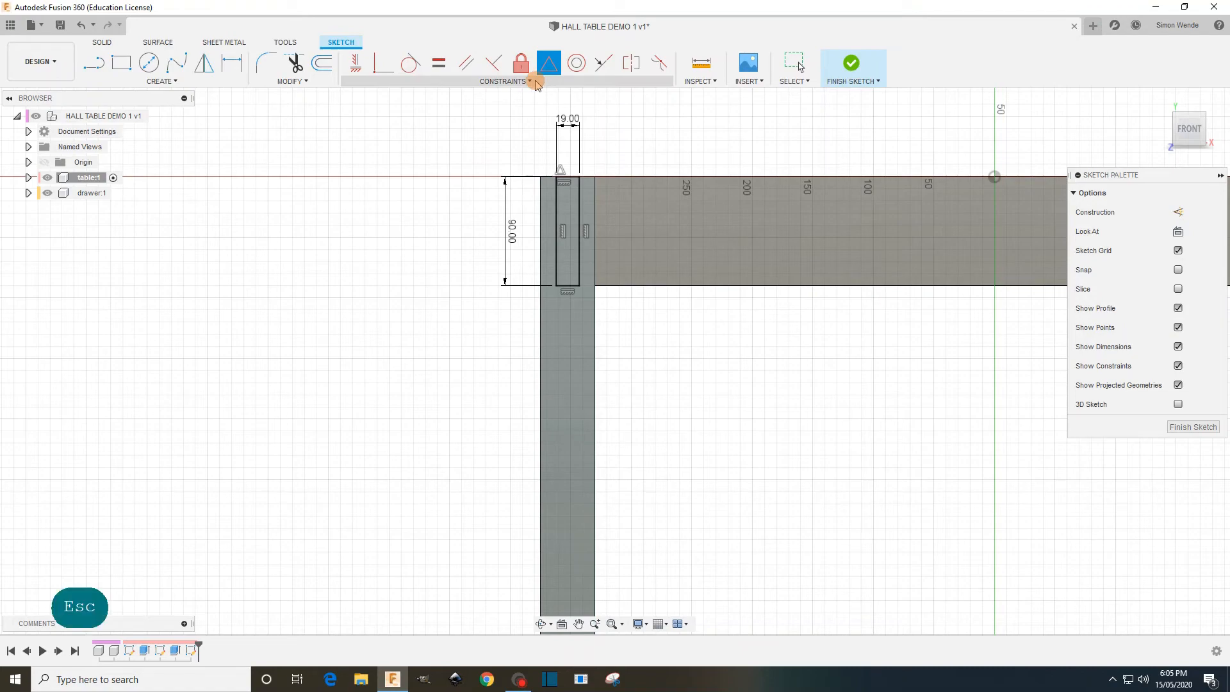
pyautogui.click(868, 68)
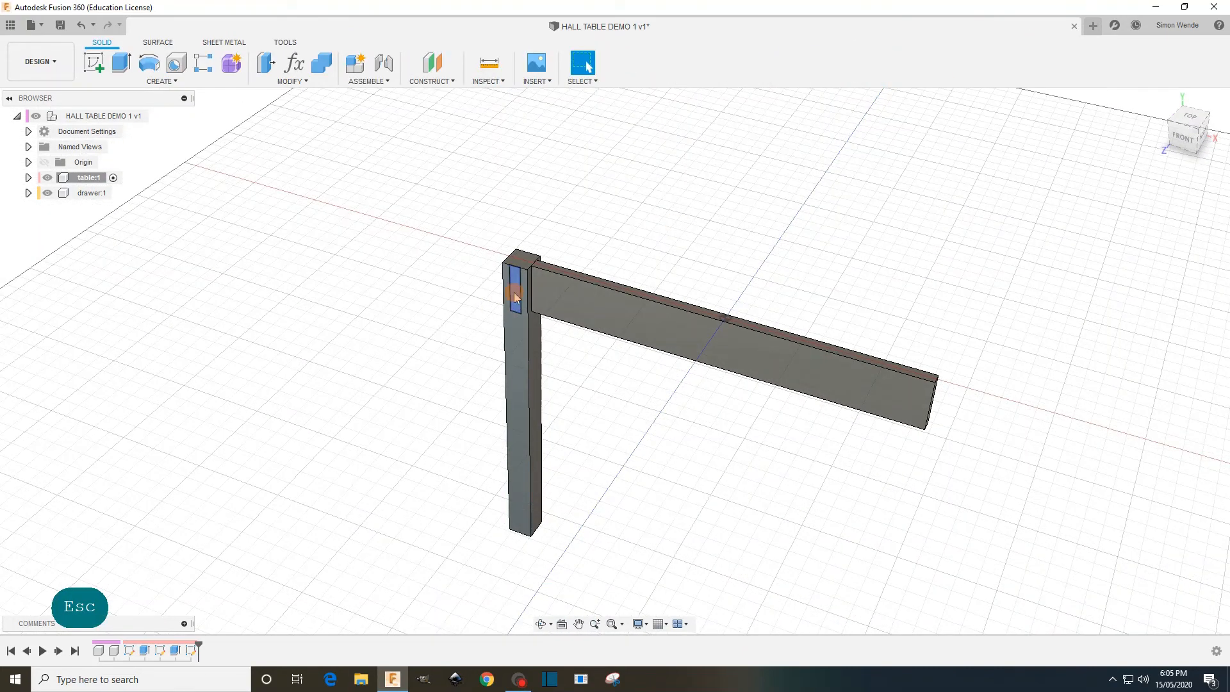
# - Extrude the 19 mm by 90 mm profile forward from the leg by the siderail parameter as a new body
pyautogui.click(121, 62)
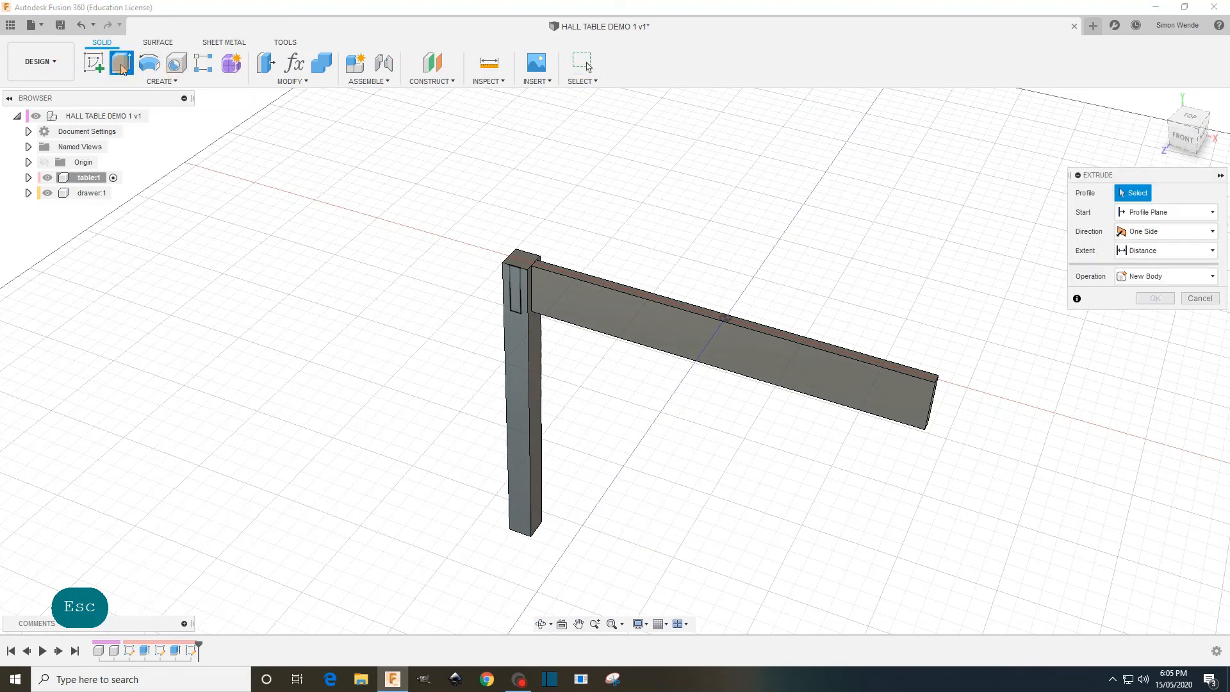
pyautogui.click(515, 288)
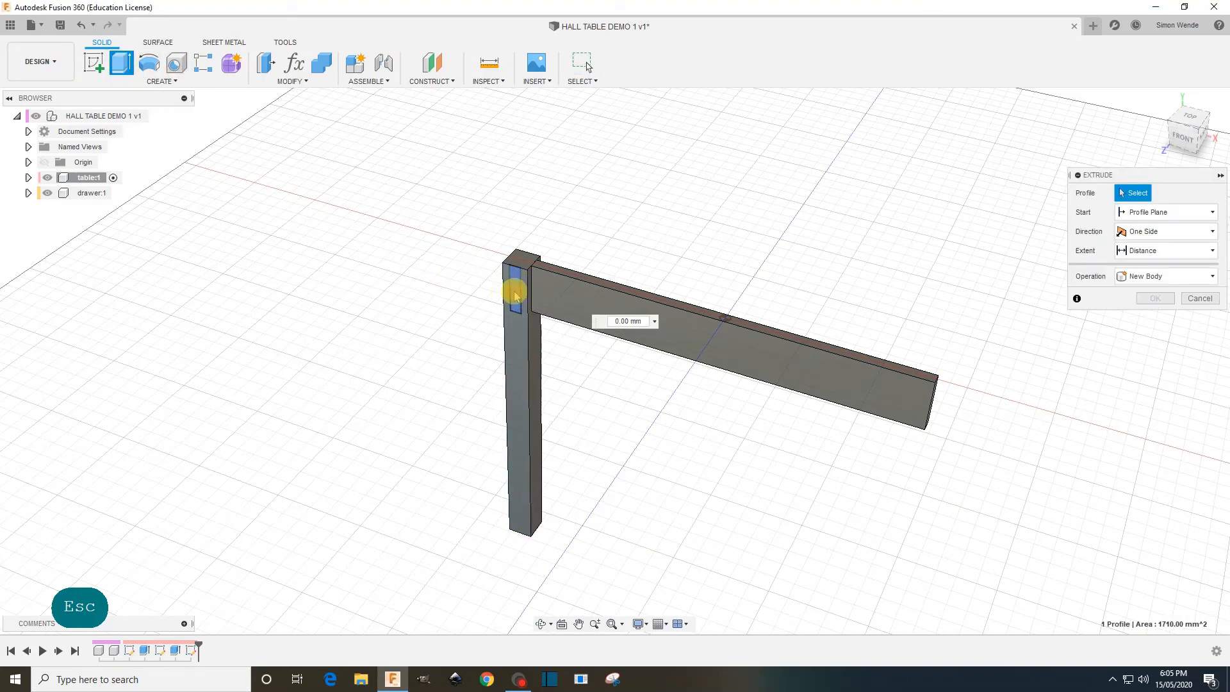
pyautogui.moveTo(511, 294); pyautogui.dragTo(413, 296)
pyautogui.write('si')
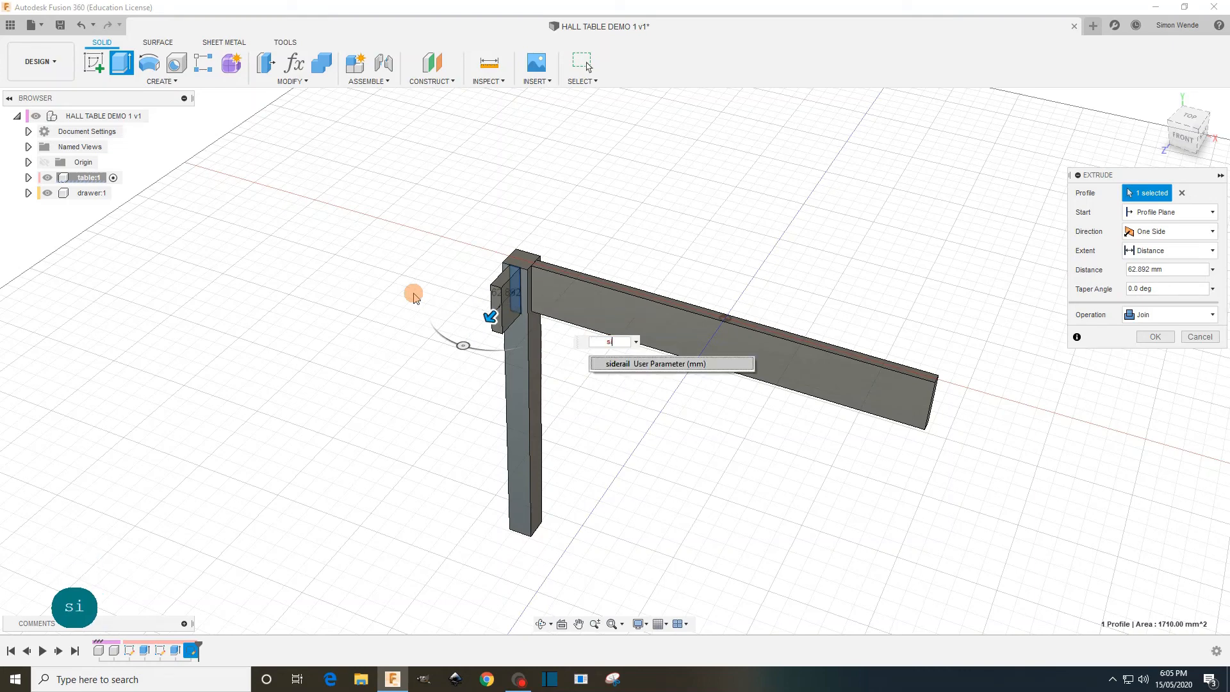
pyautogui.click(631, 364)
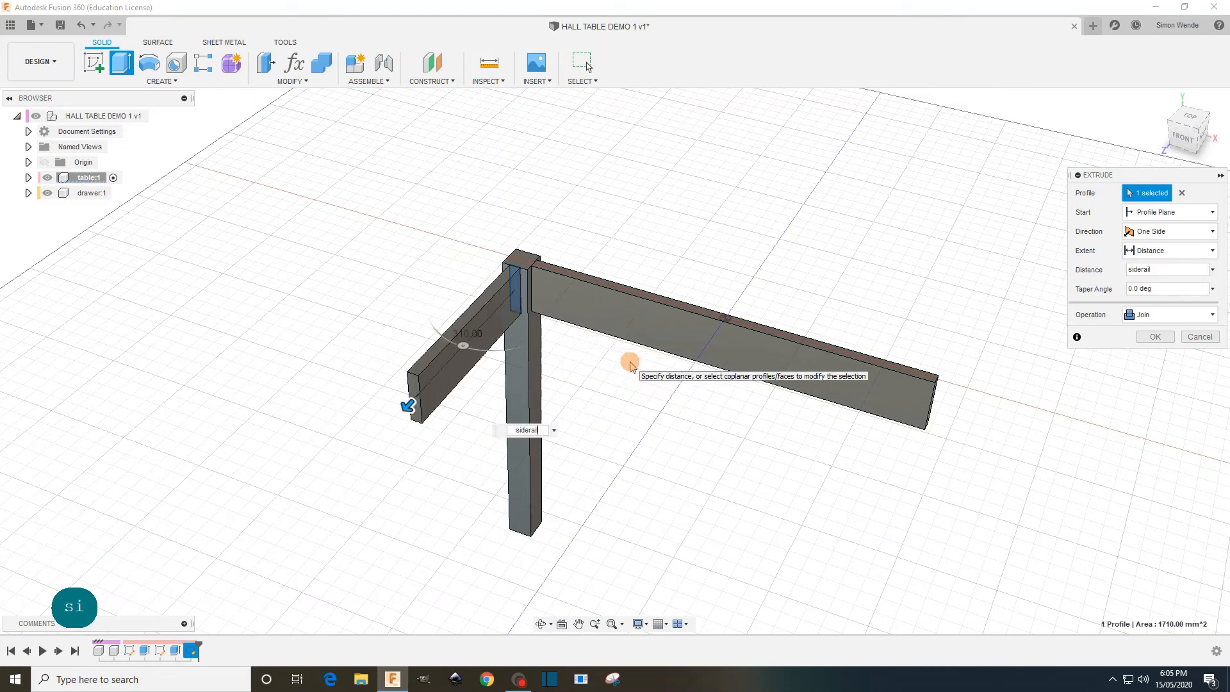
pyautogui.click(1156, 314)
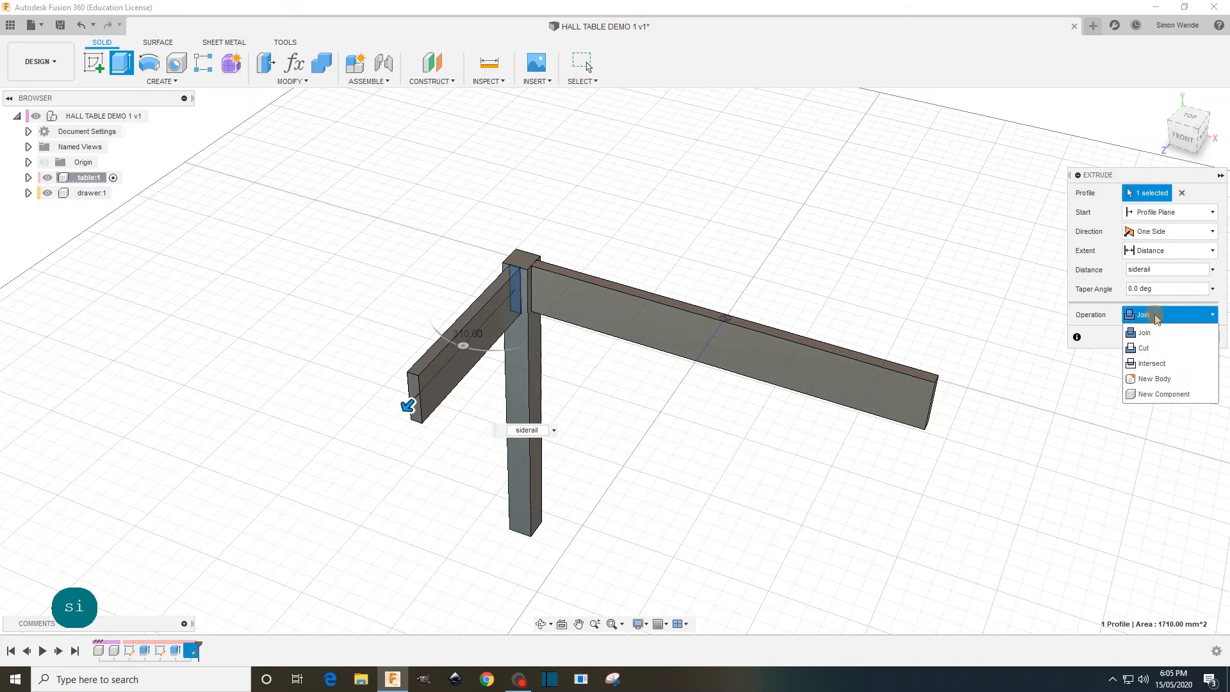
pyautogui.click(1153, 379)
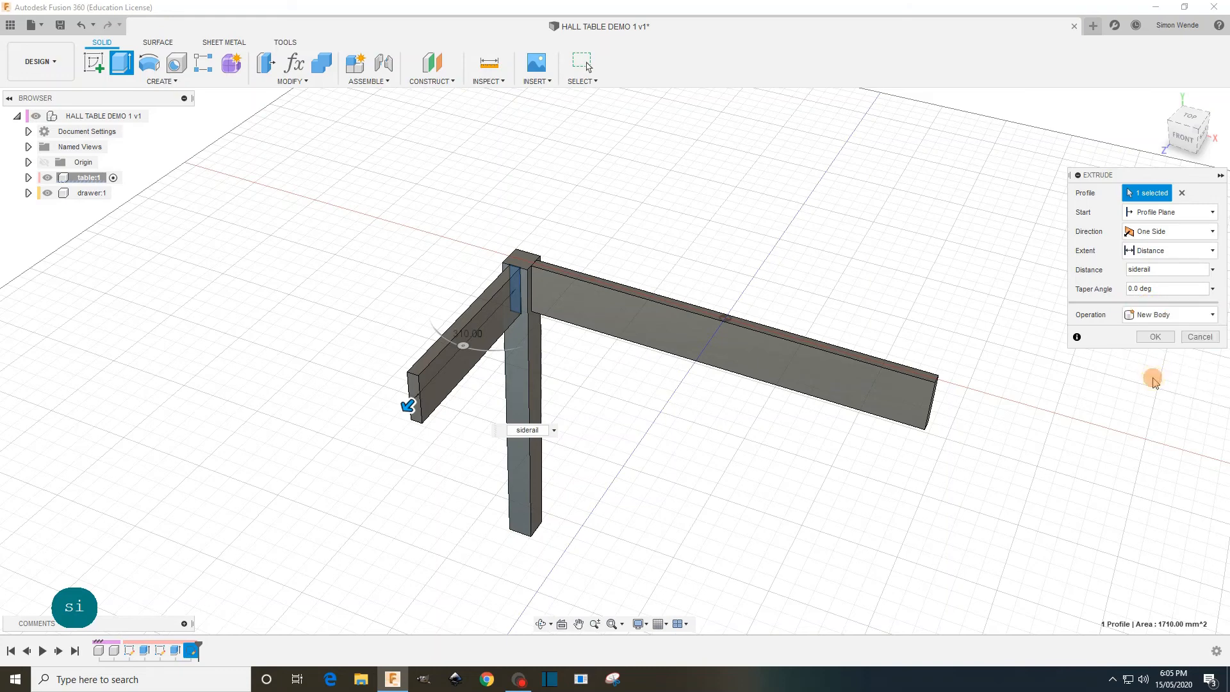
pyautogui.click(1155, 337)
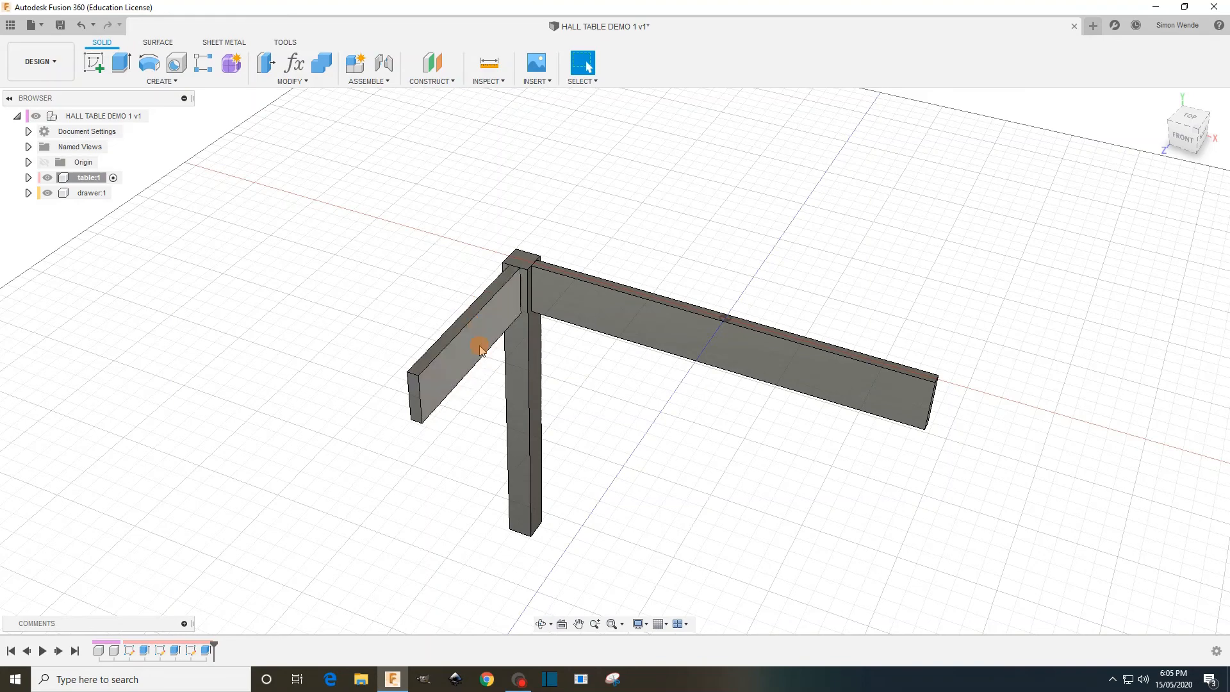
pyautogui.click(449, 82)
pyautogui.click(430, 147)
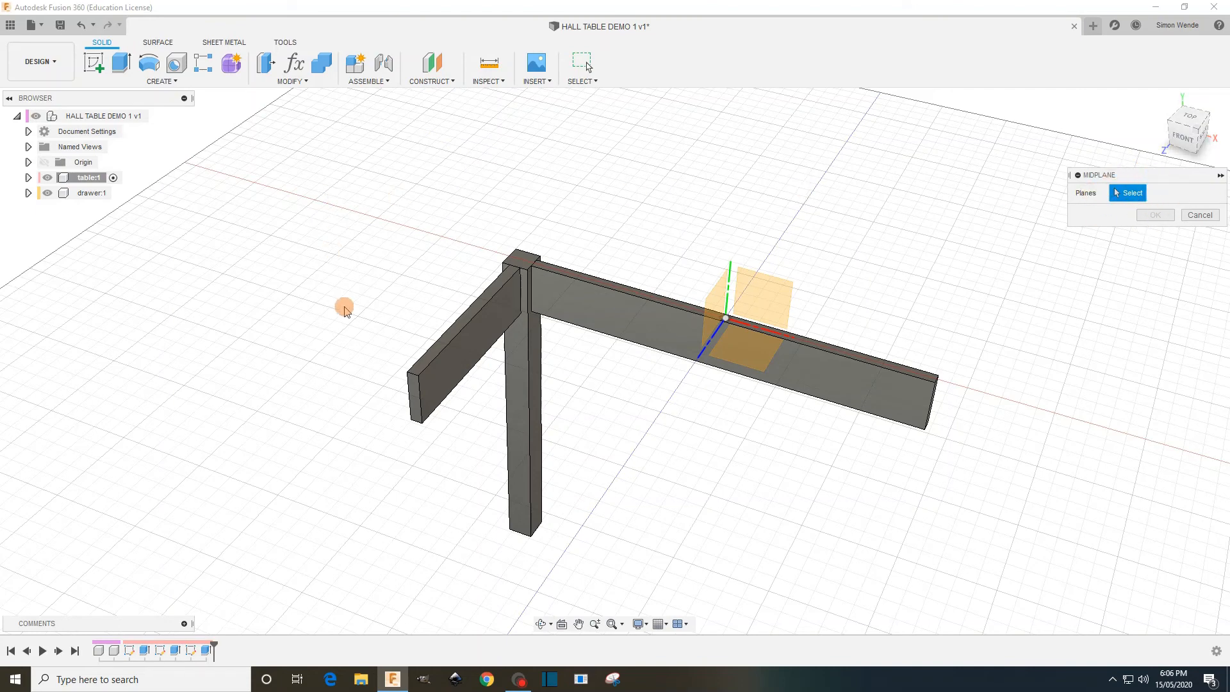
pyautogui.scroll(3, 366, 351)
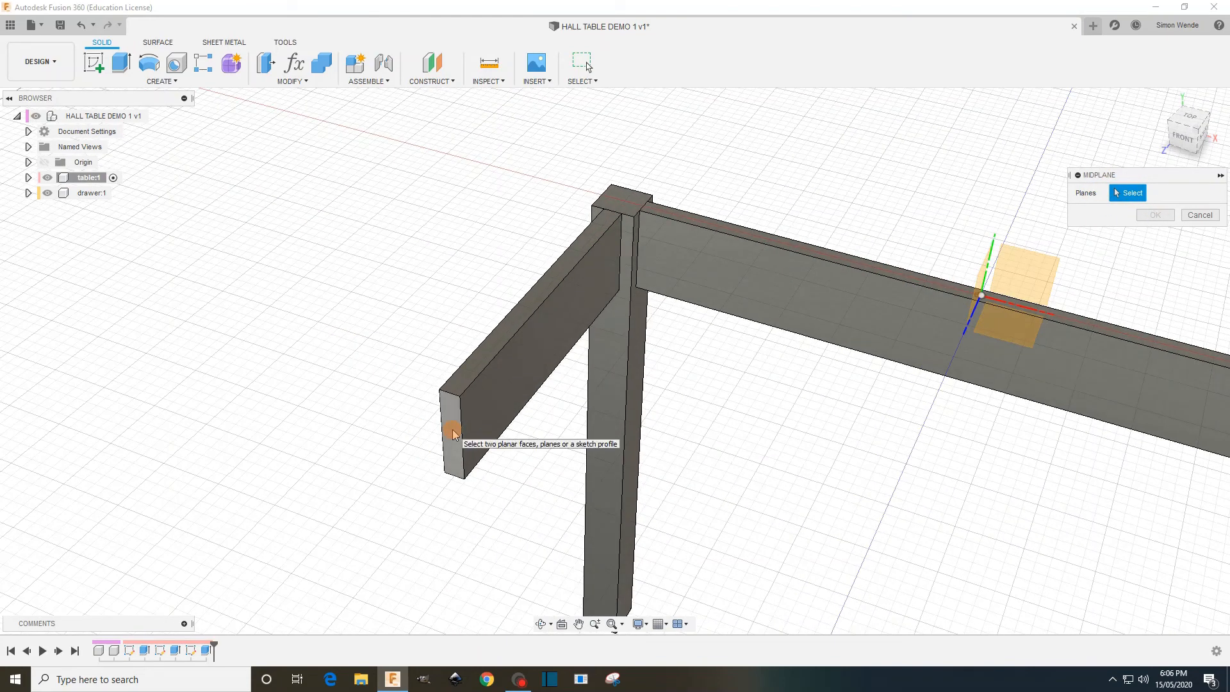
pyautogui.click(453, 434)
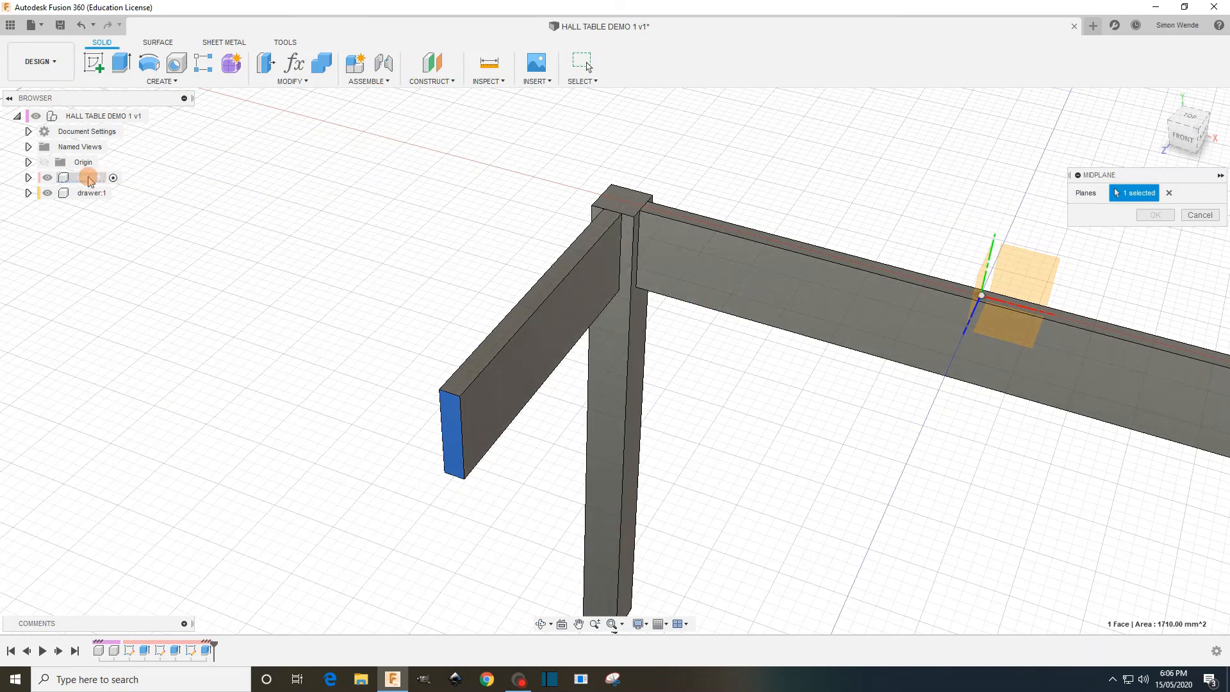
pyautogui.moveTo(71, 179)
pyautogui.mouseDown()
pyautogui.moveTo(82, 177)
pyautogui.moveTo(51, 181)
pyautogui.mouseUp()
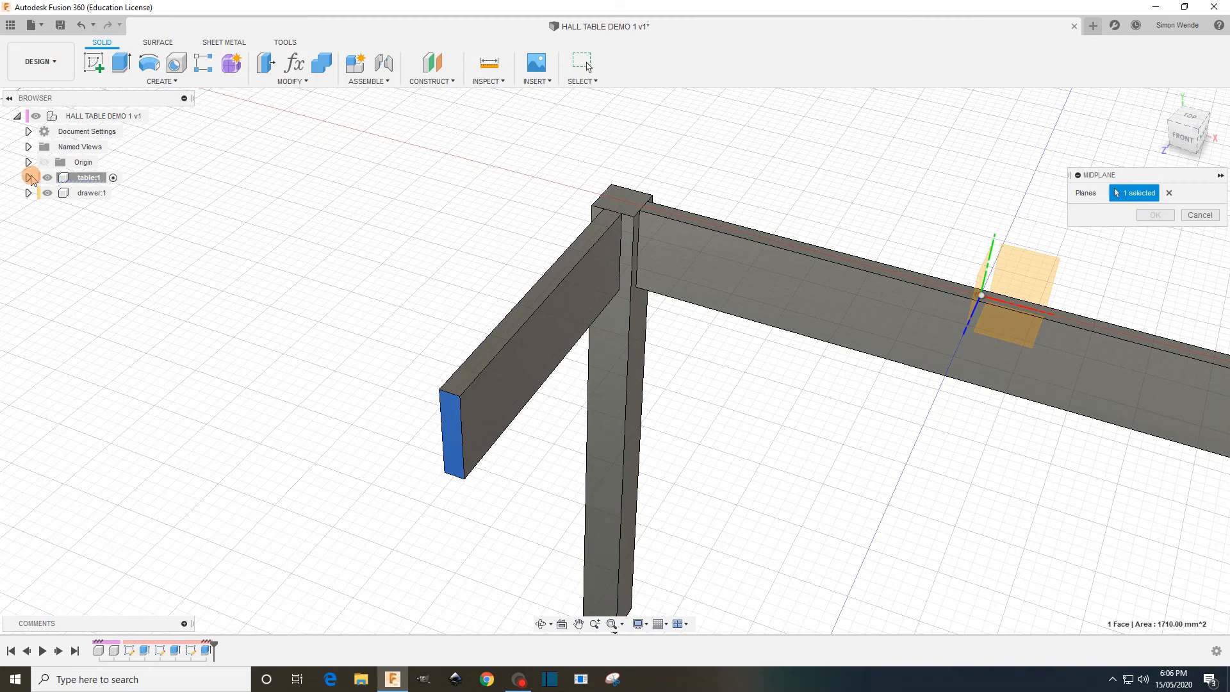
pyautogui.click(29, 178)
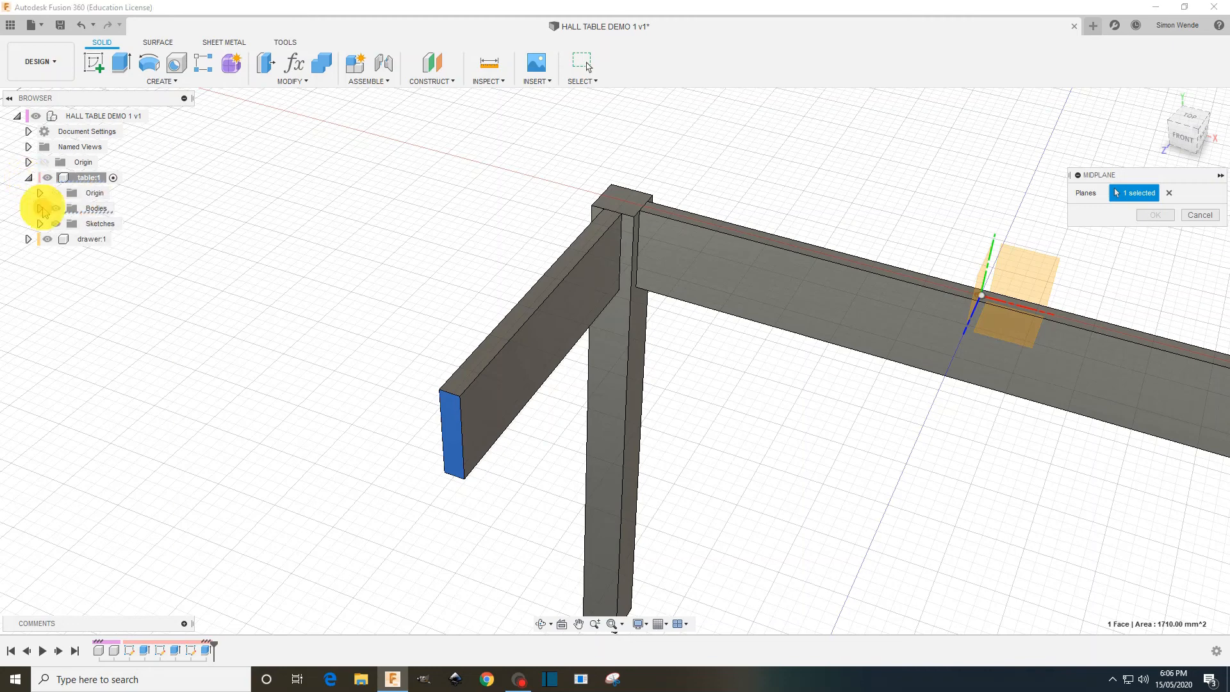
pyautogui.click(40, 208)
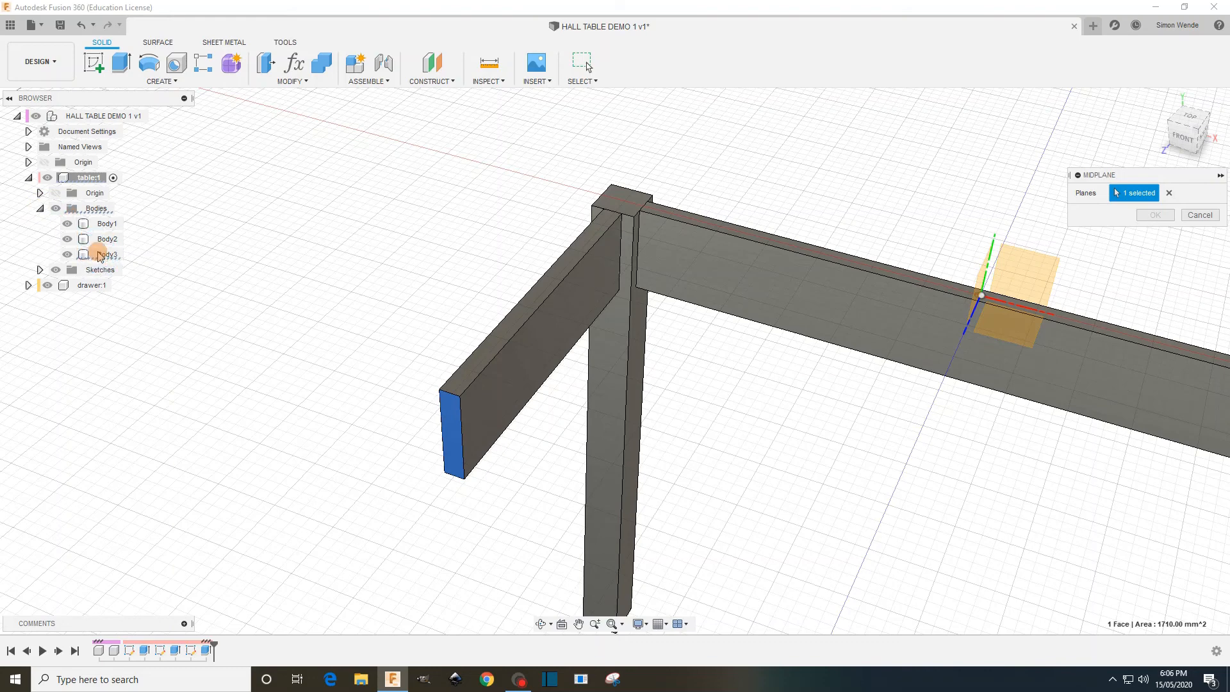
pyautogui.click(121, 255)
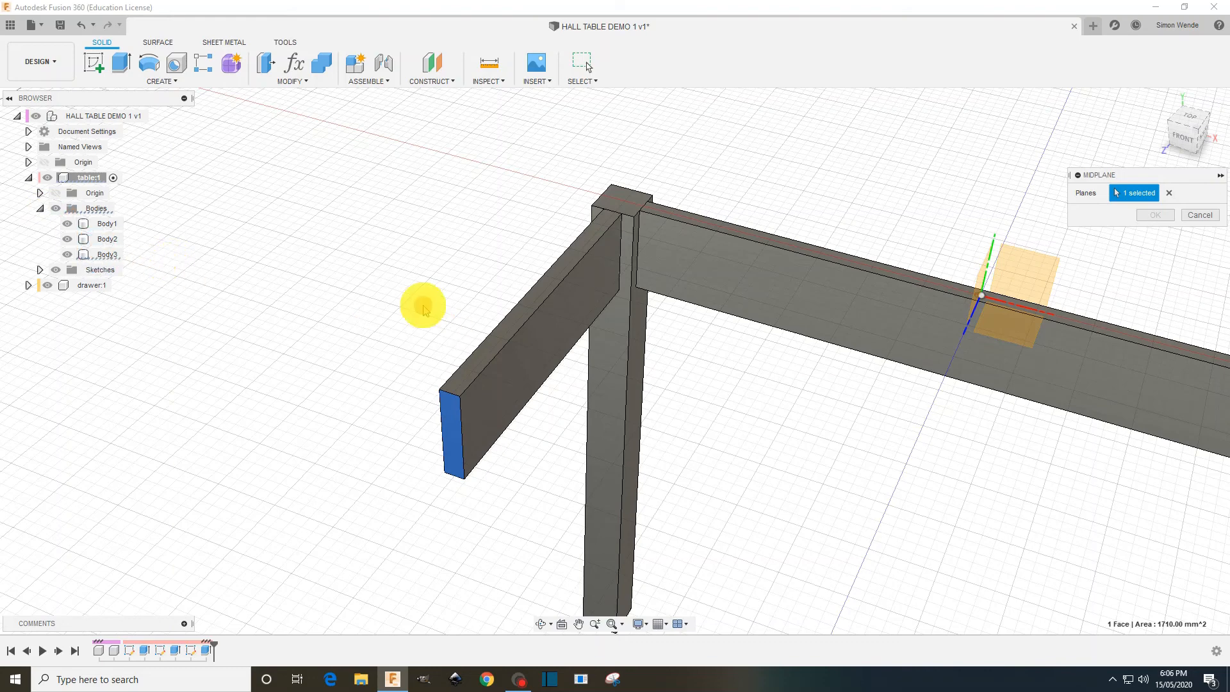
pyautogui.click(1189, 218)
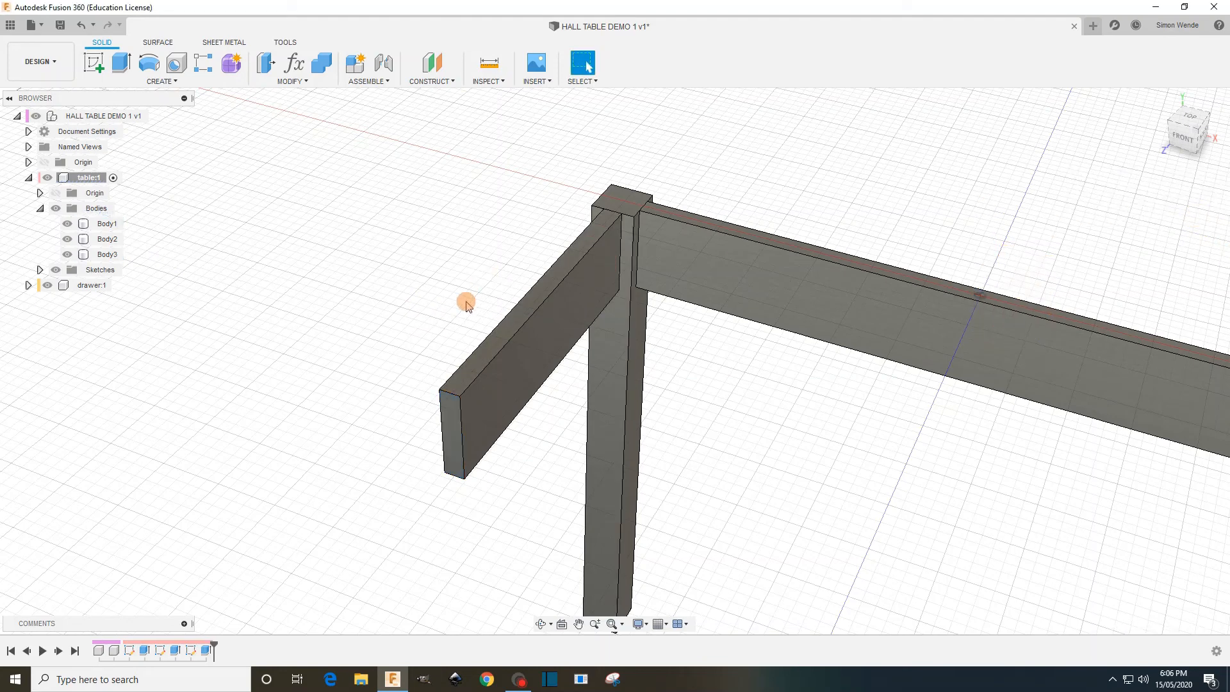
# - Isolate the side rail body and hide the leg and back rail bodies so only the side rail is shown
pyautogui.click(109, 255)
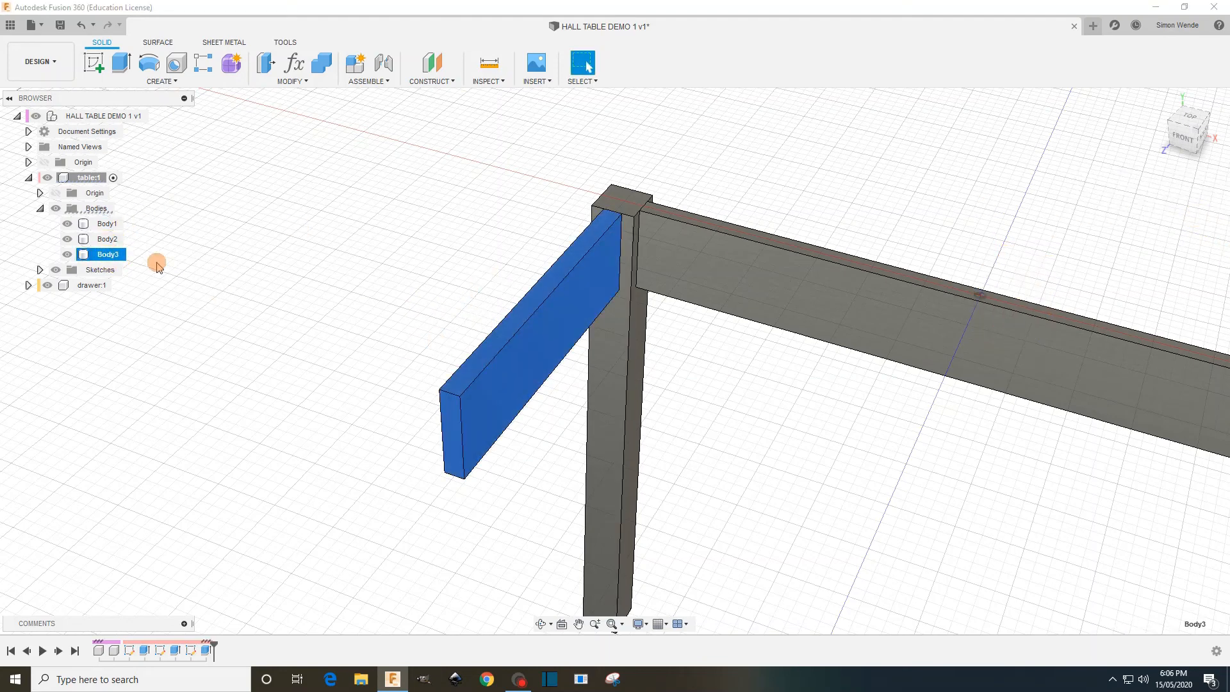
pyautogui.rightClick(106, 255)
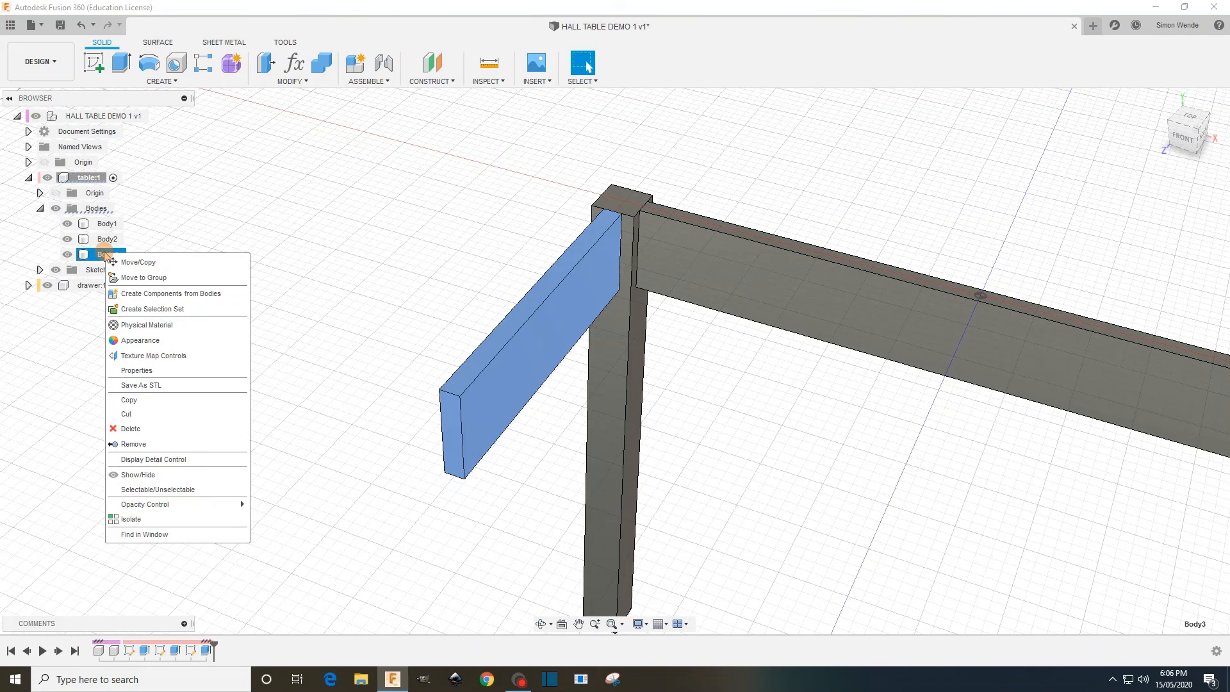
pyautogui.click(147, 520)
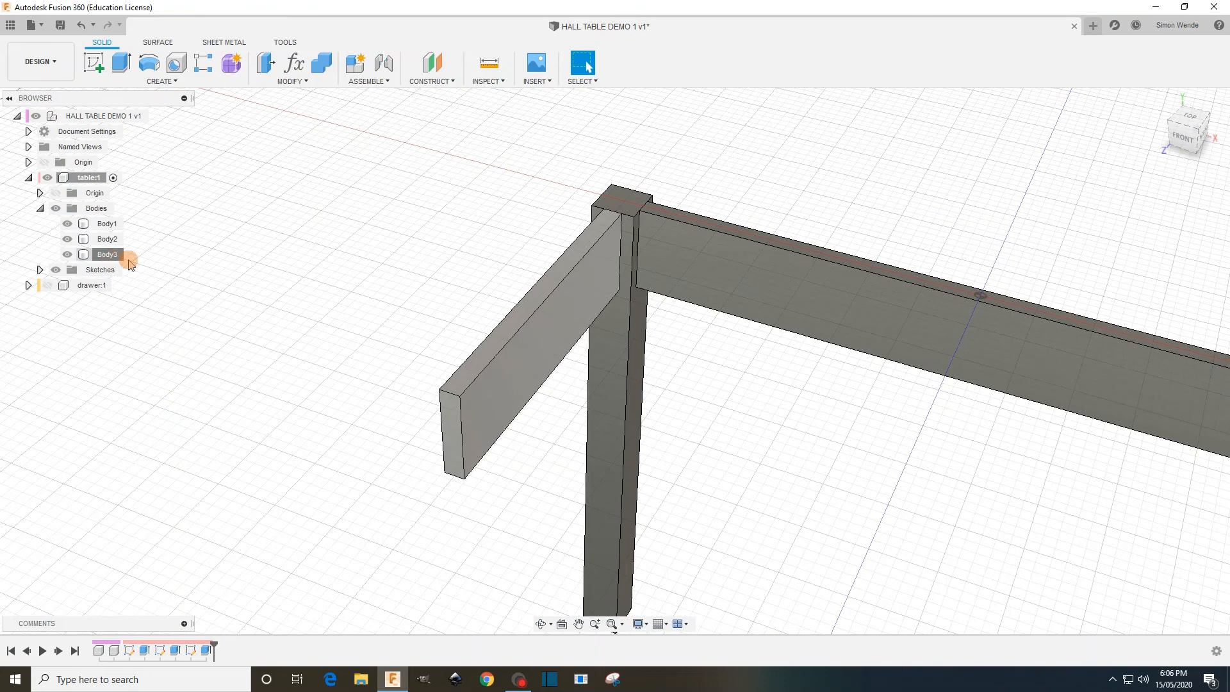
pyautogui.click(67, 239)
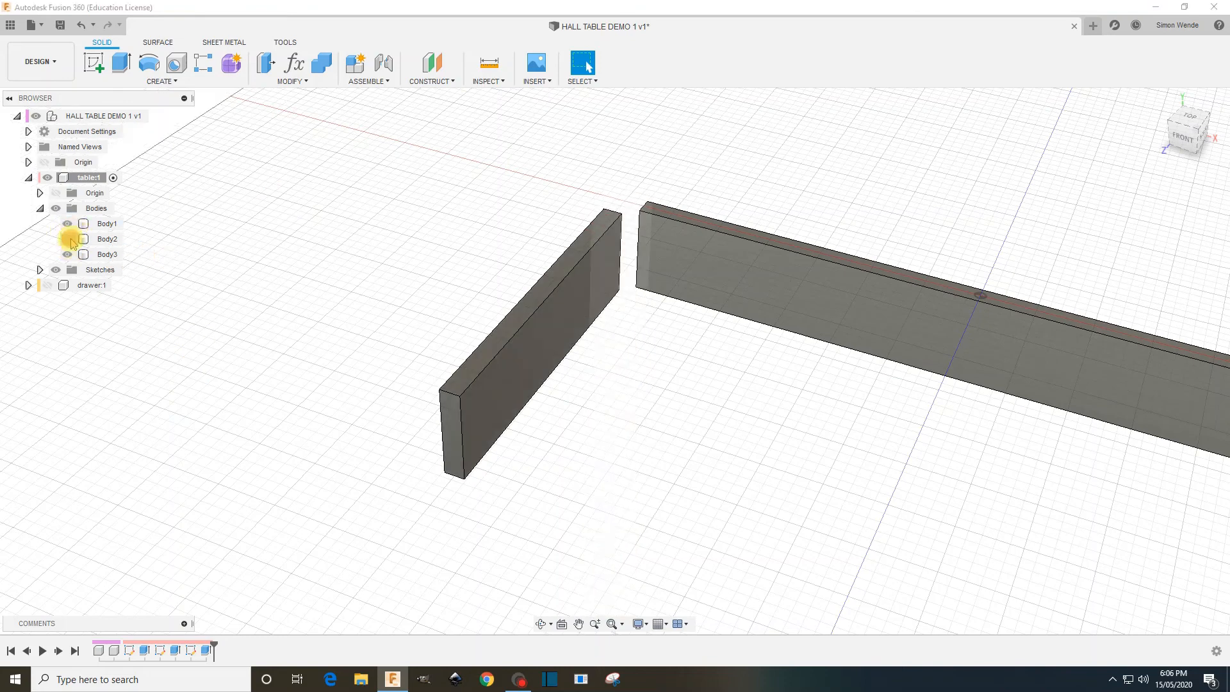
pyautogui.click(68, 223)
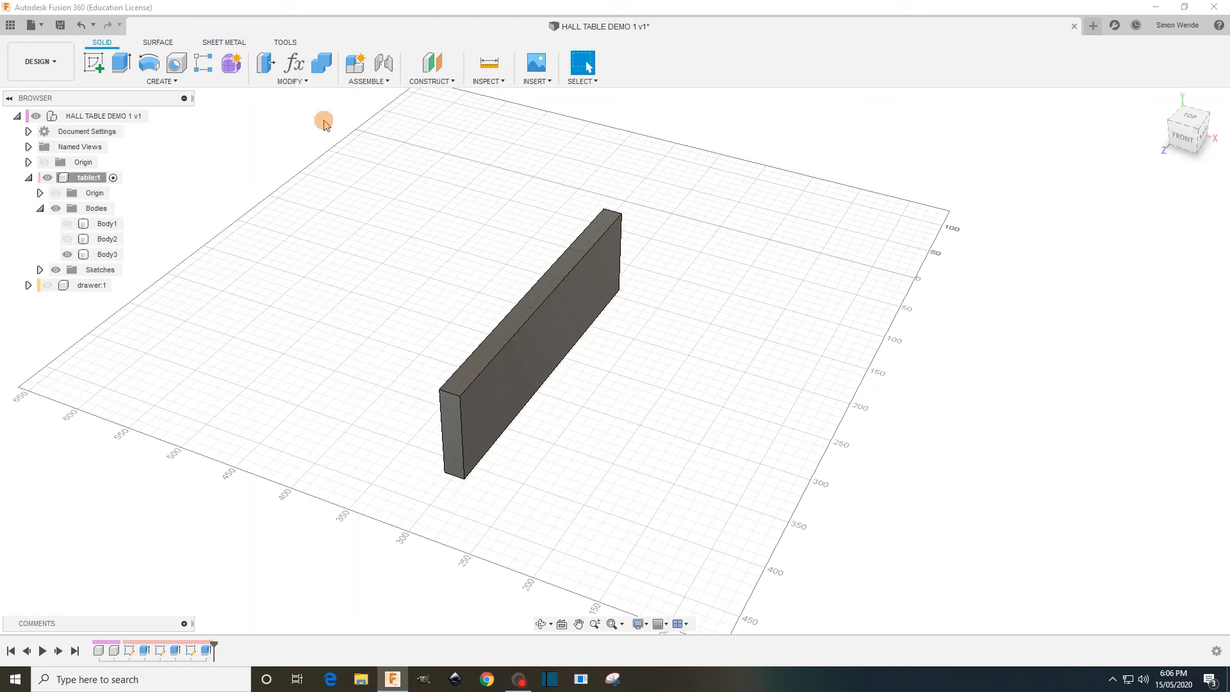
# - Construct a midplane between the two end faces of the side rail
pyautogui.click(175, 82)
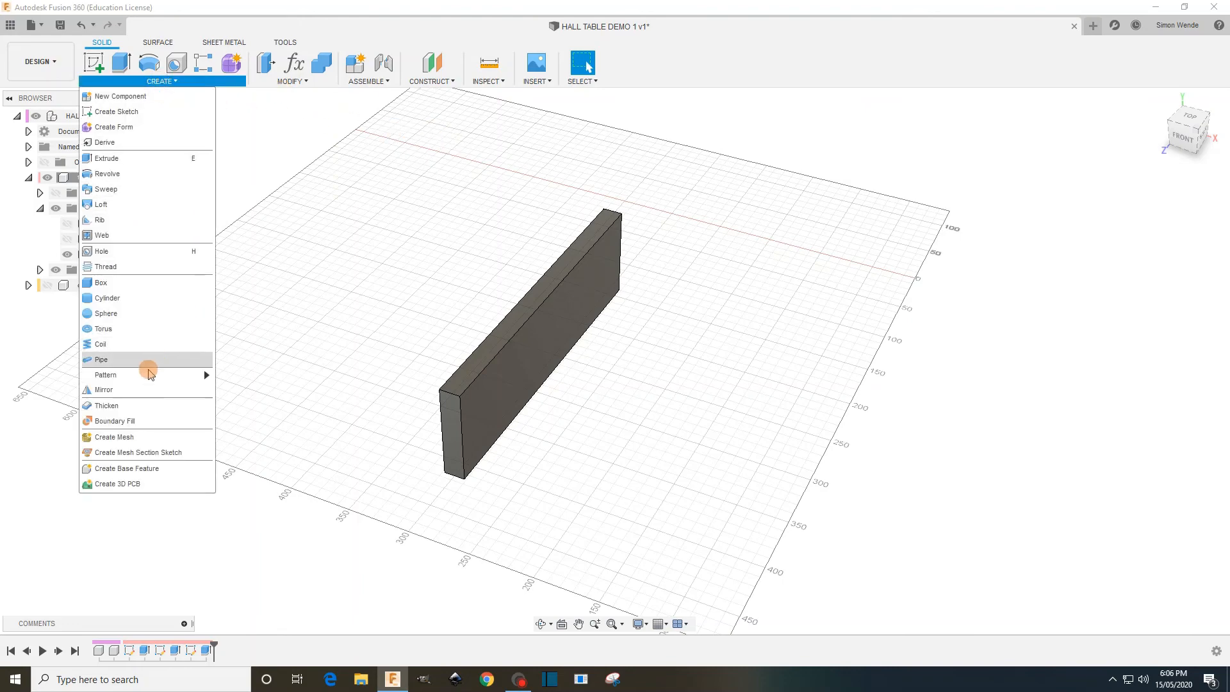
pyautogui.moveTo(431, 83)
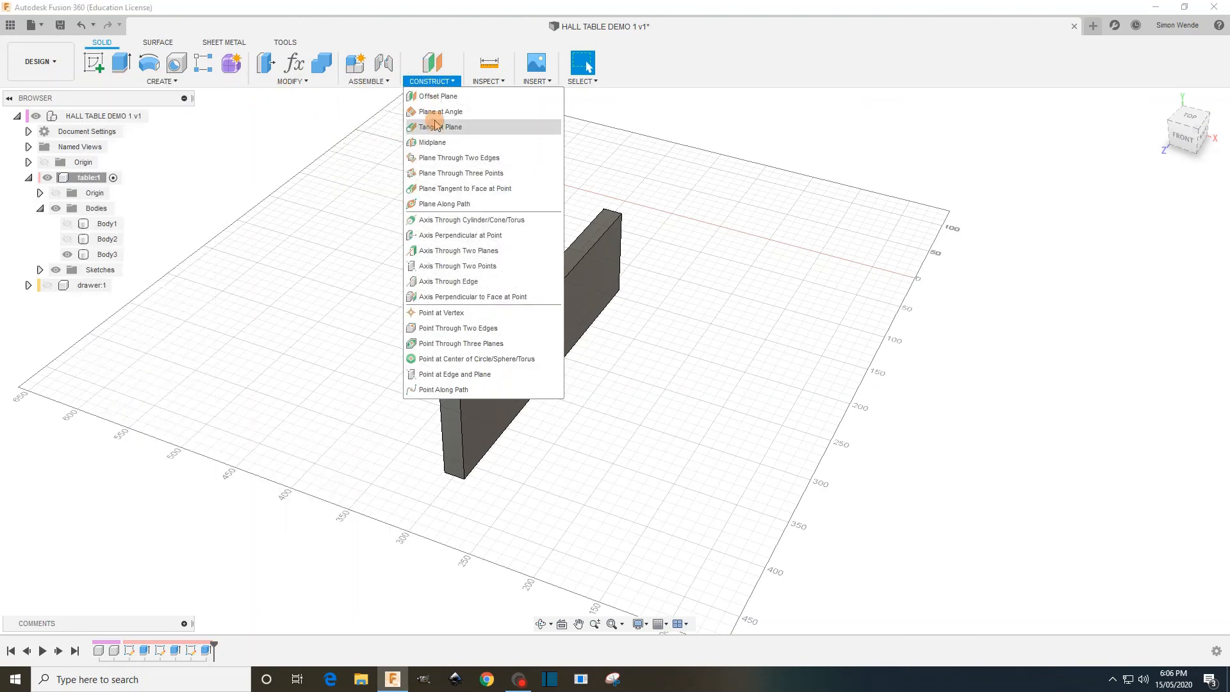
pyautogui.click(434, 142)
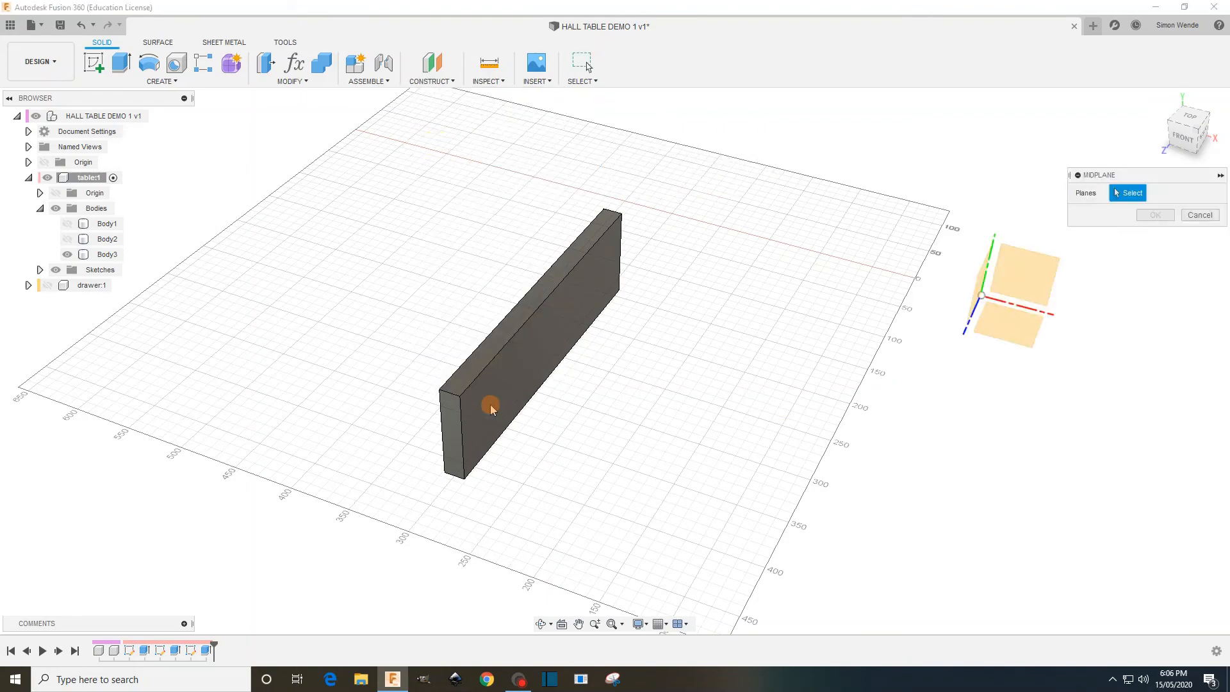
pyautogui.click(456, 434)
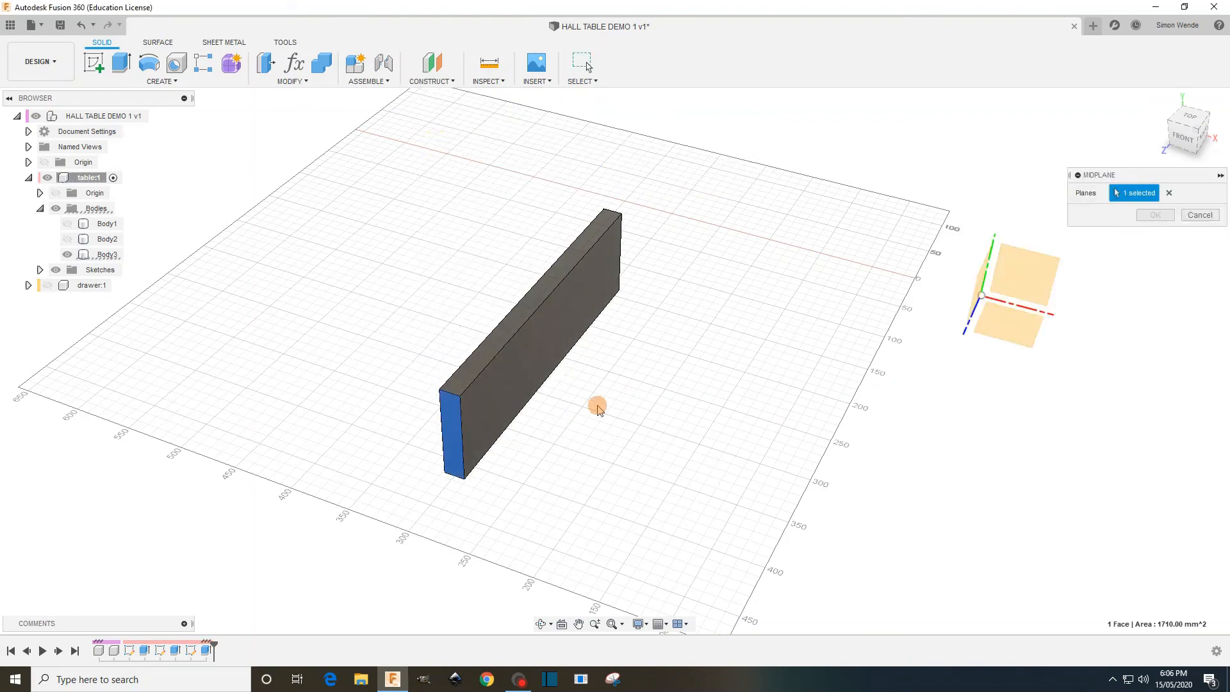
pyautogui.keyDown('shift'); pyautogui.moveTo(768, 413); pyautogui.dragTo(598, 410, button='middle'); pyautogui.keyUp('shift')
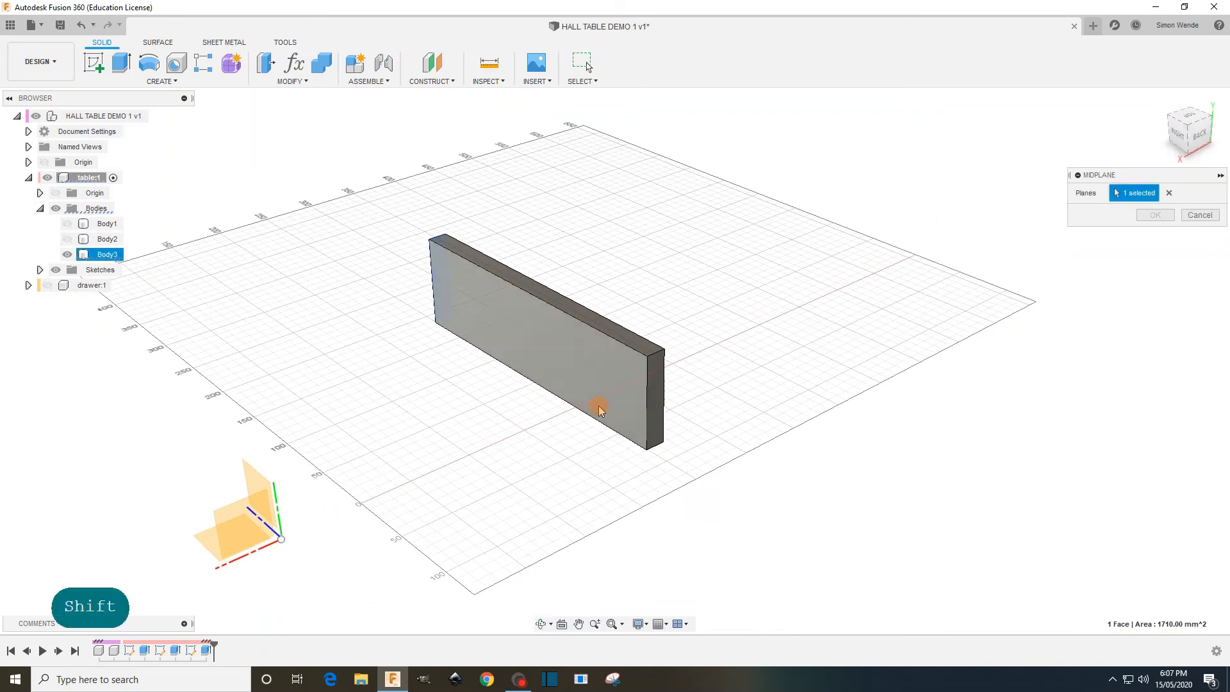
pyautogui.click(657, 406)
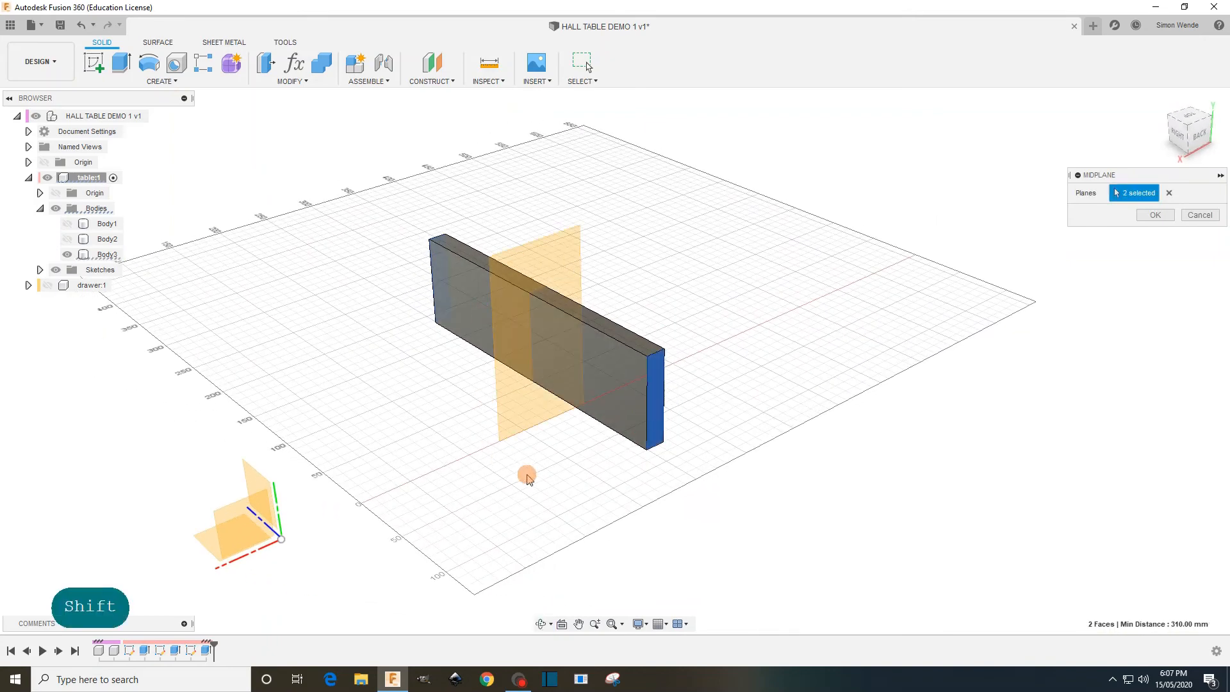
pyautogui.click(1156, 215)
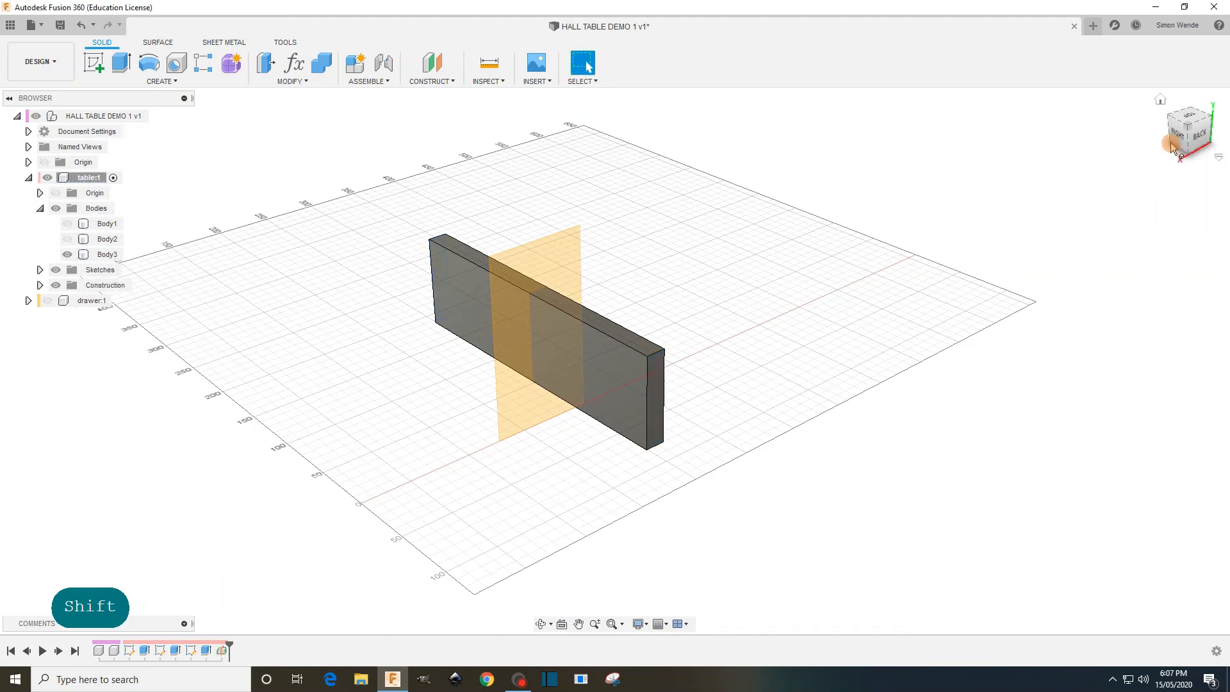
# - Show the hidden leg and back rail bodies again alongside the side rail
pyautogui.click(1160, 102)
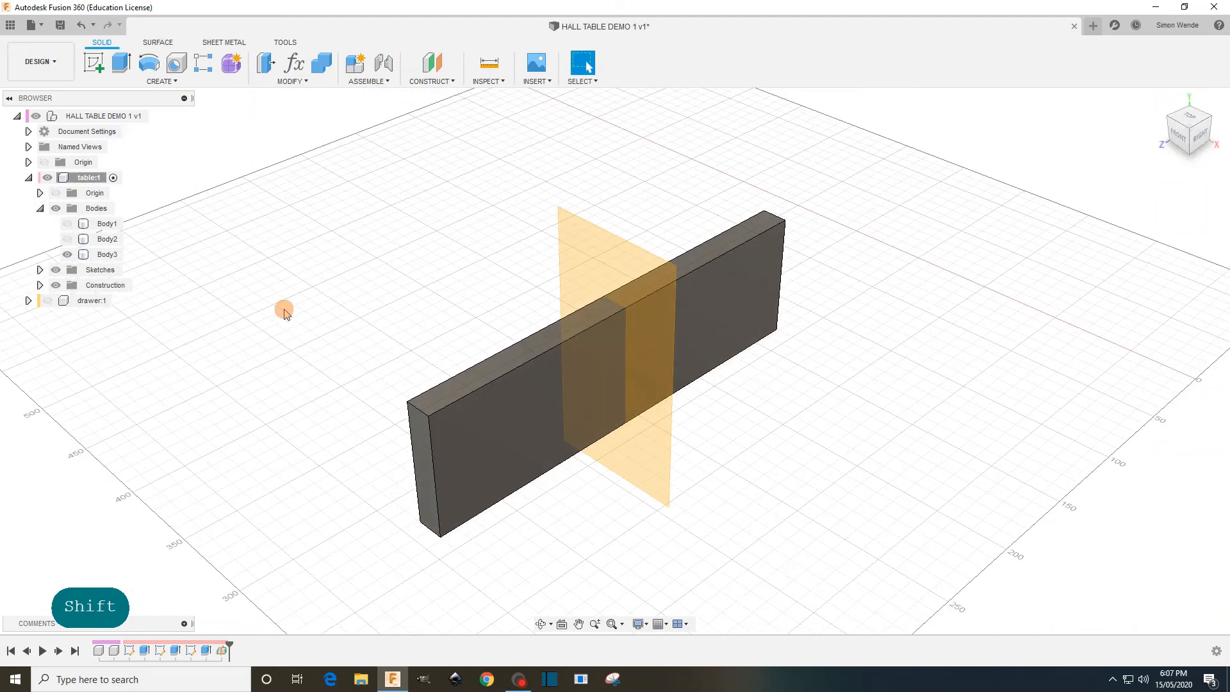
pyautogui.click(71, 239)
pyautogui.click(69, 224)
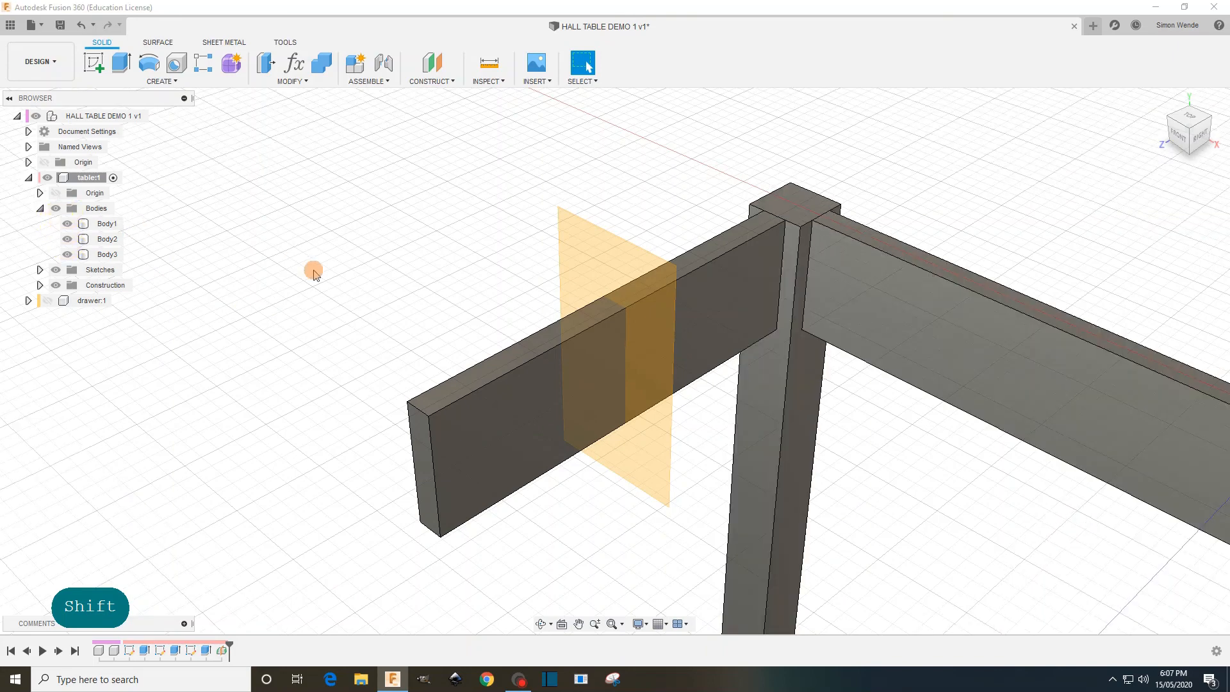
# - Mirror the back leg as a body across the side rail's midplane to create the front leg
pyautogui.keyDown('shift'); pyautogui.moveTo(313, 269); pyautogui.dragTo(314, 318, button='middle'); pyautogui.keyUp('shift')
pyautogui.scroll(-2, 315, 318)
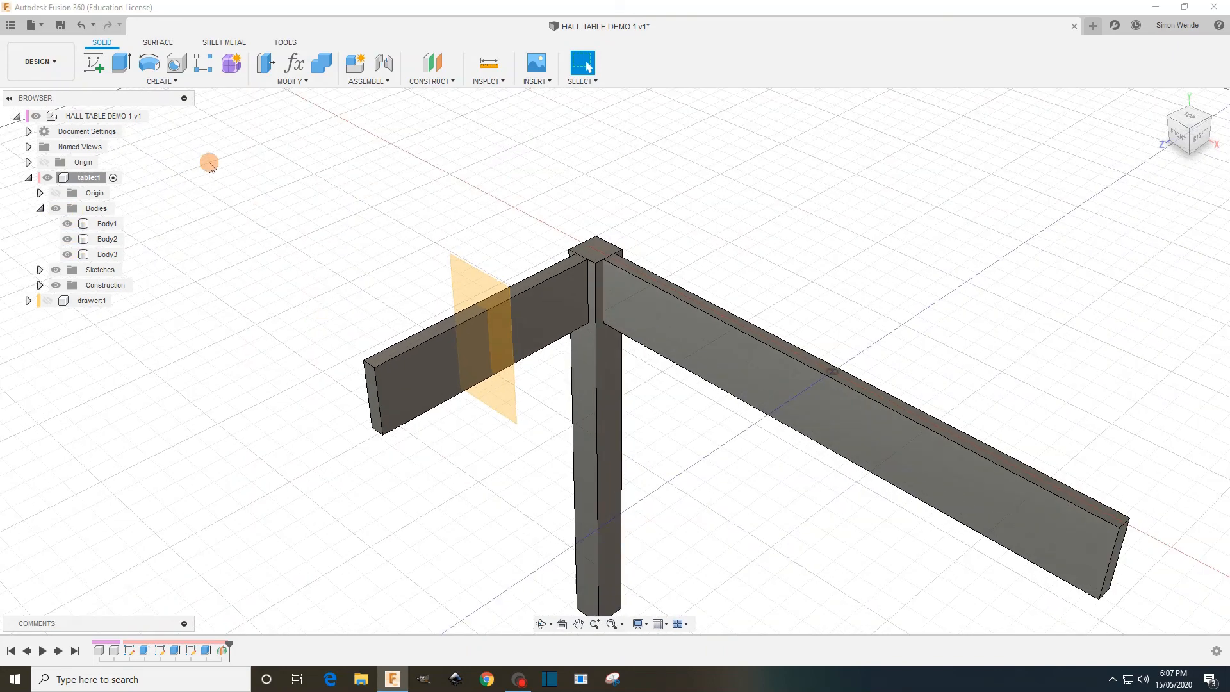
pyautogui.click(165, 81)
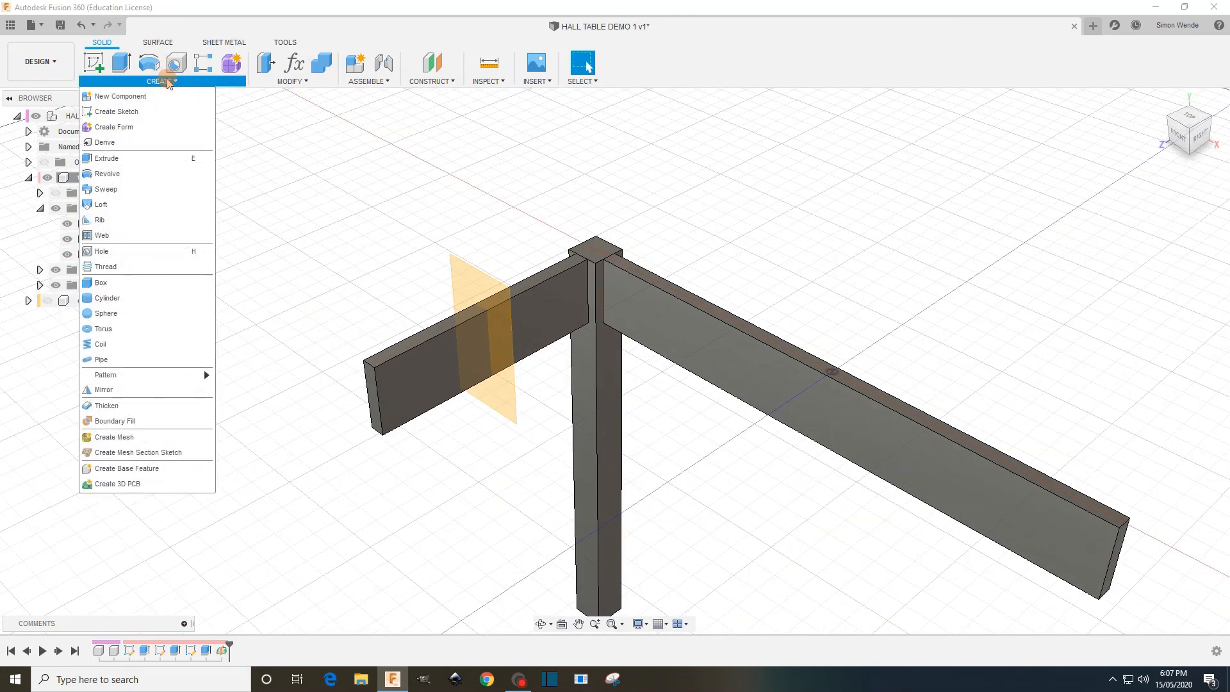
pyautogui.click(94, 391)
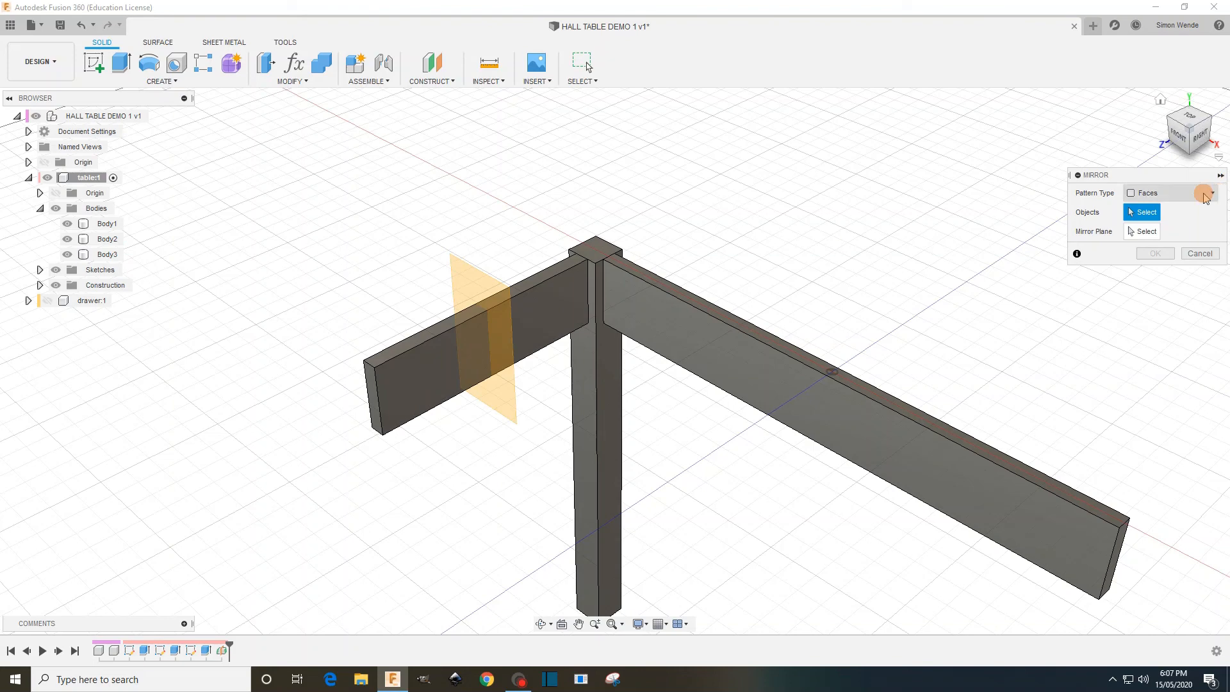
pyautogui.click(1172, 193)
pyautogui.click(1149, 226)
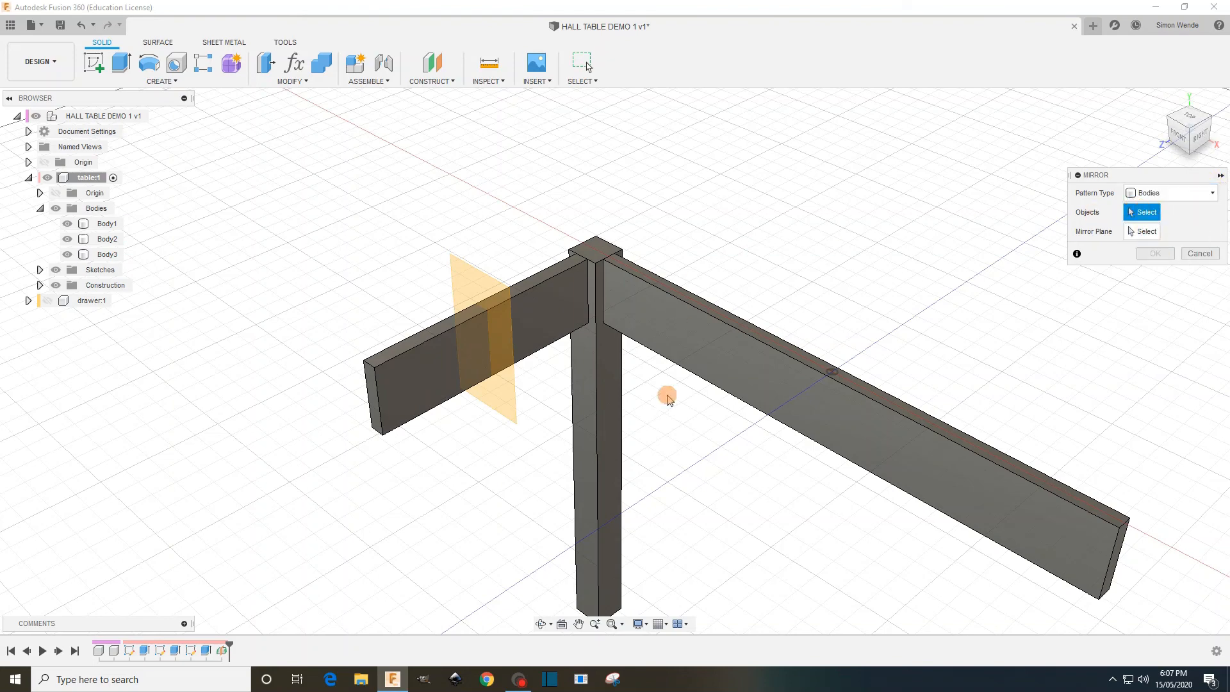
pyautogui.click(598, 416)
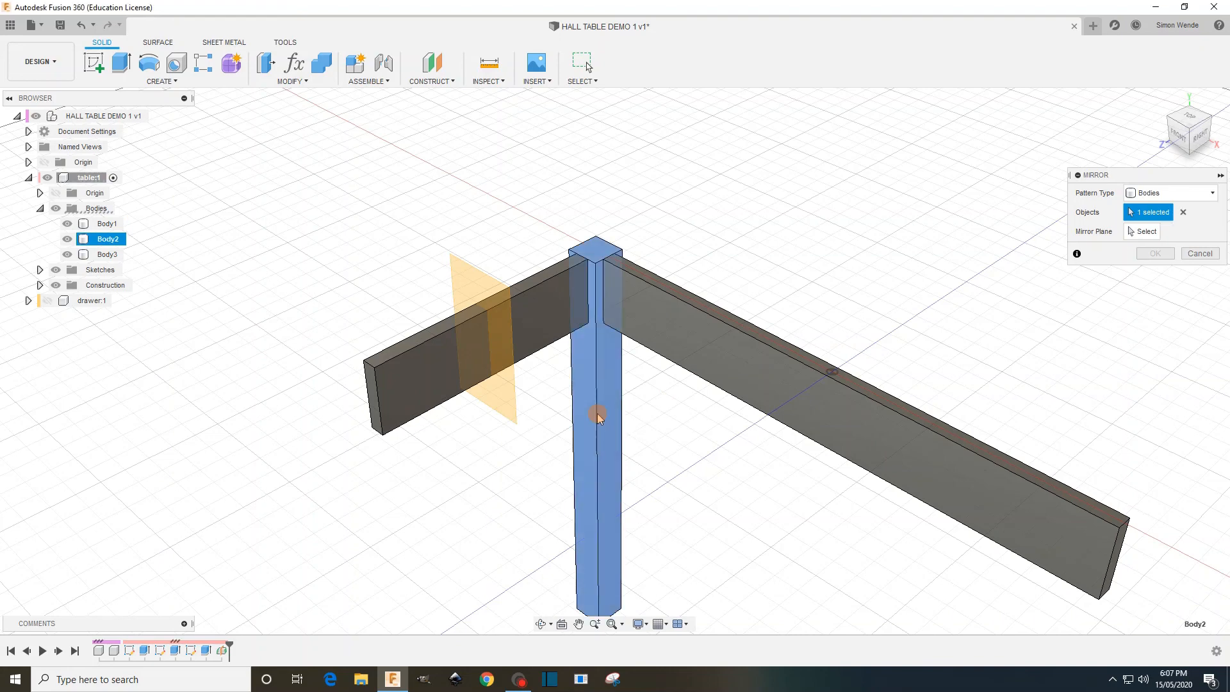
pyautogui.click(1147, 231)
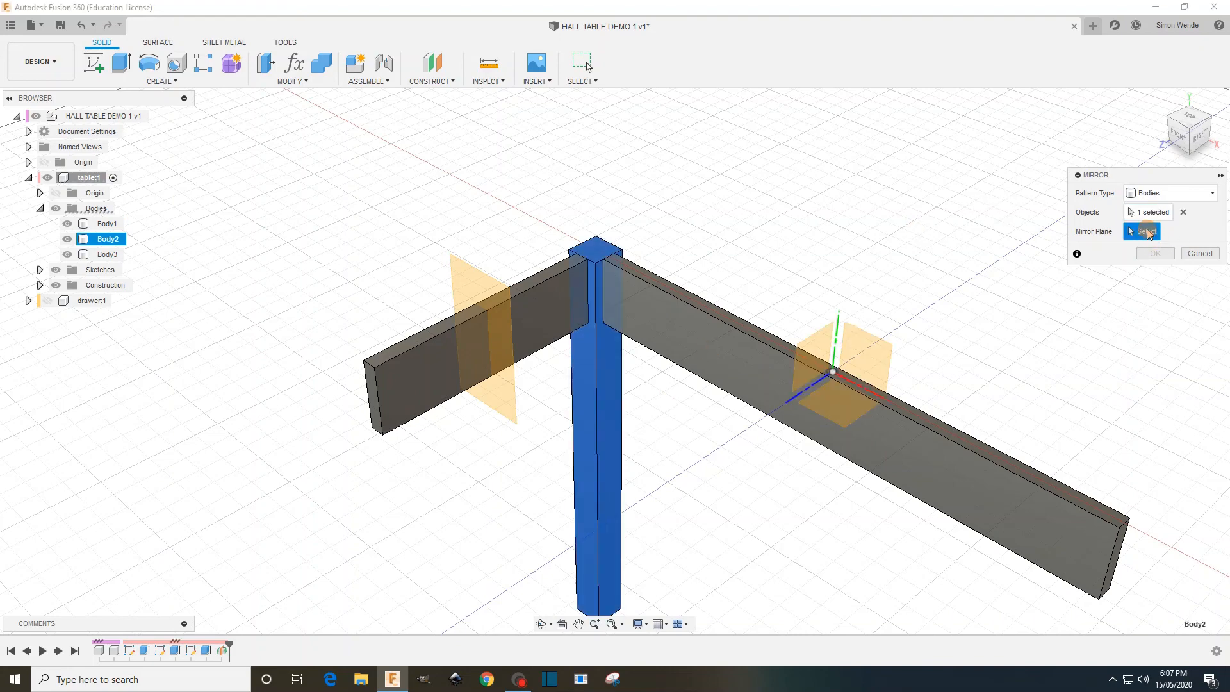
pyautogui.click(457, 279)
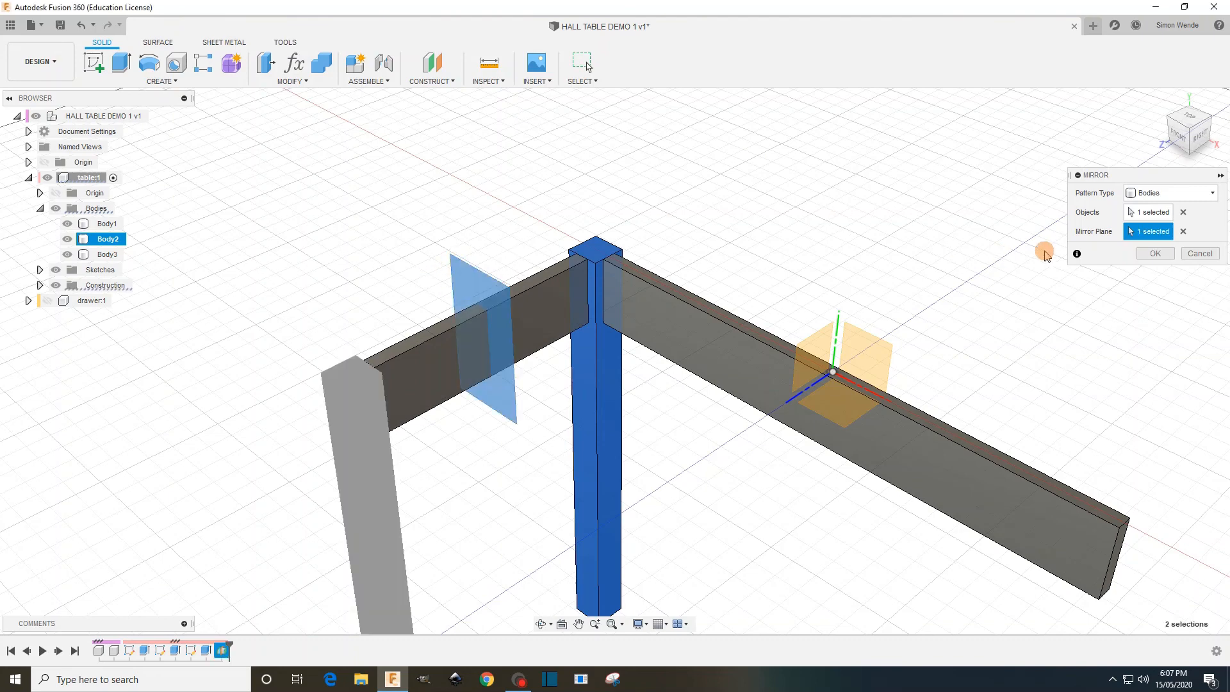
pyautogui.click(1155, 254)
# - Mirror the two legs and the side rail as bodies across the origin YZ plane to the other end of the back rail
pyautogui.scroll(-4, 449, 192)
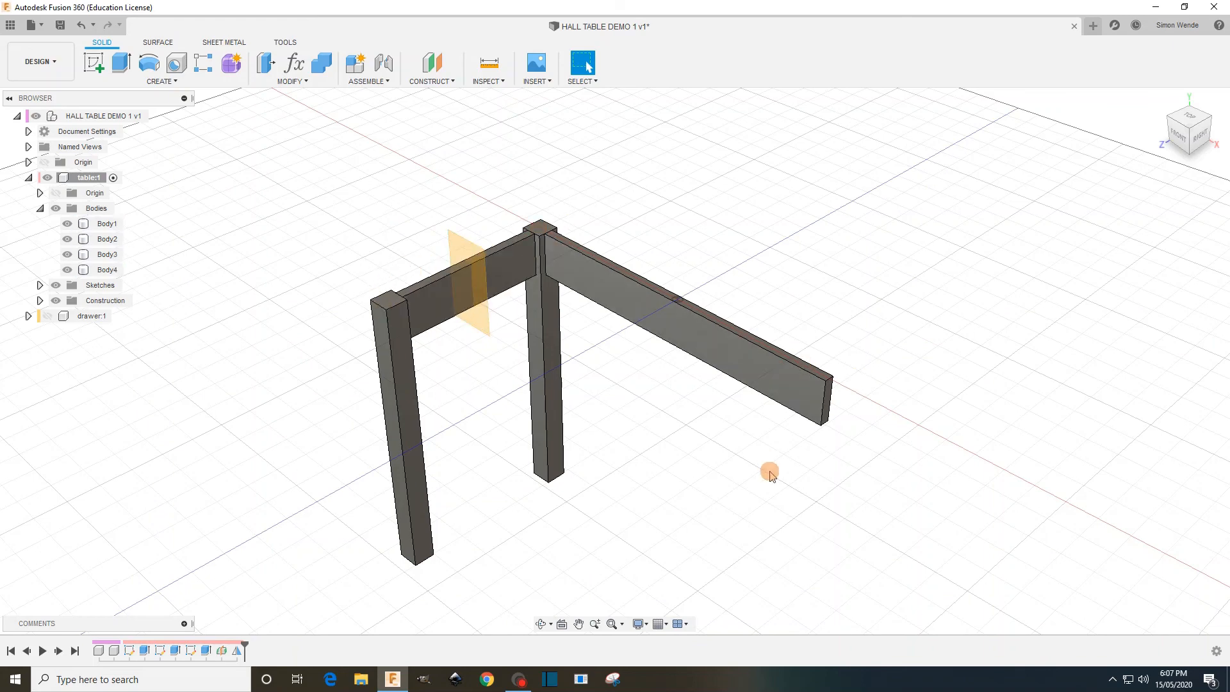
pyautogui.click(159, 82)
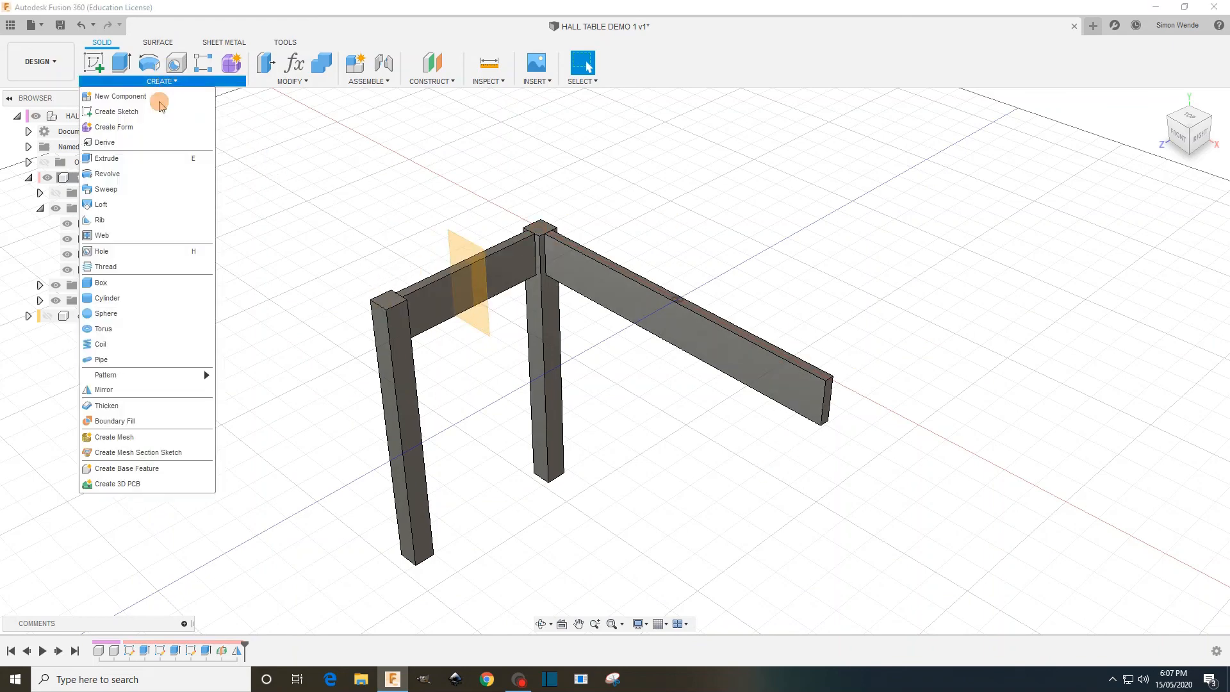
pyautogui.click(186, 84)
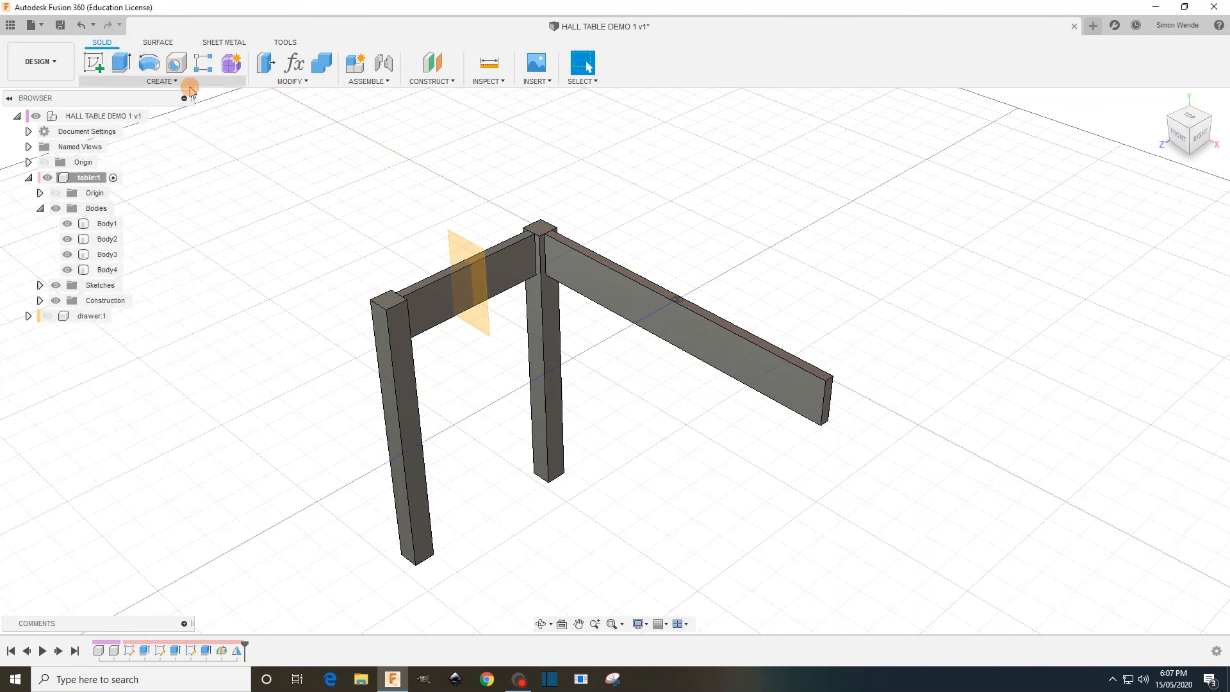
pyautogui.rightClick(338, 194)
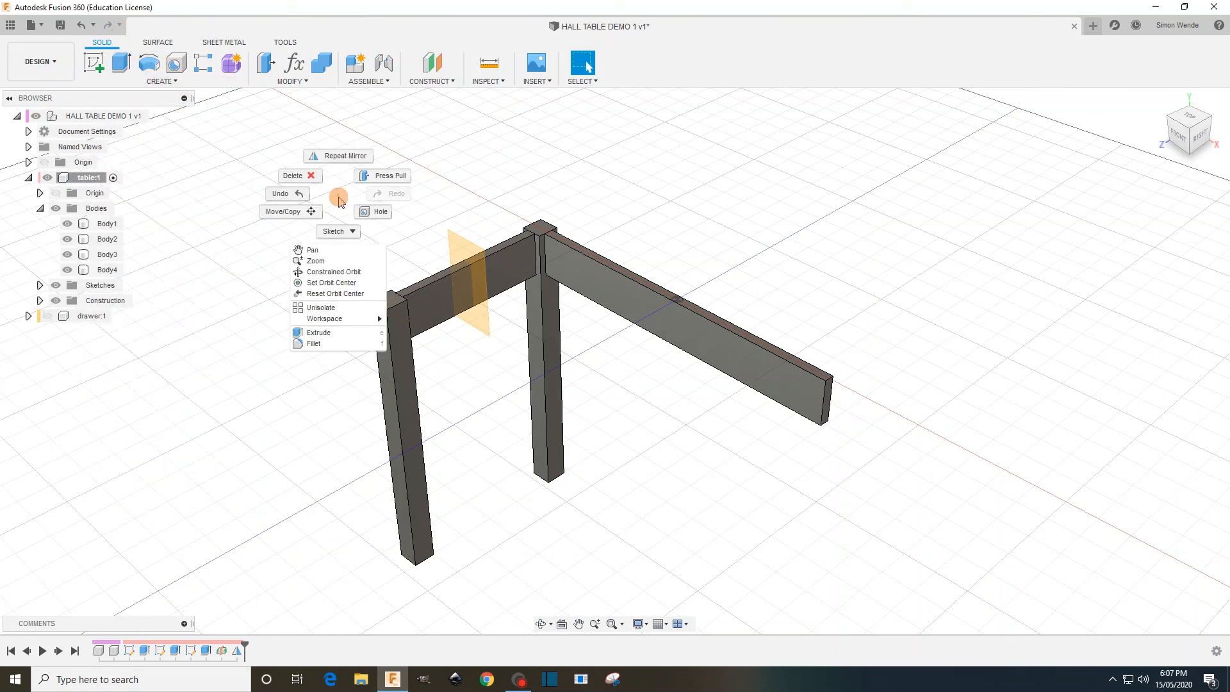
pyautogui.click(342, 157)
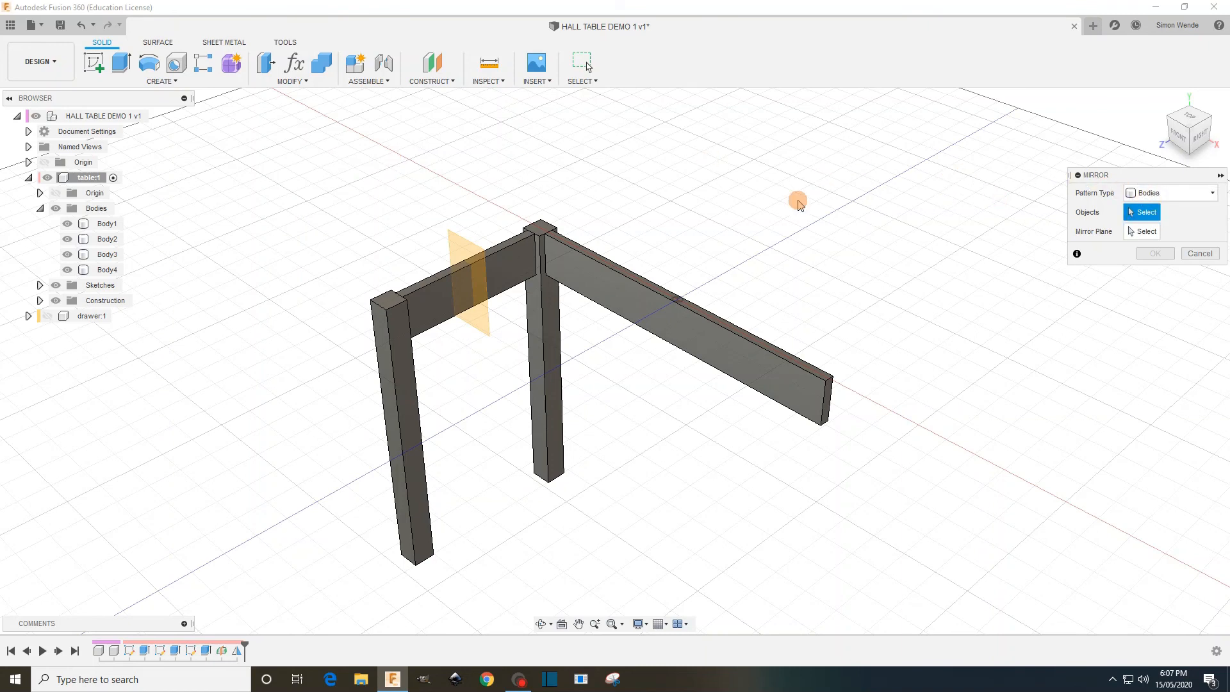
pyautogui.click(540, 315)
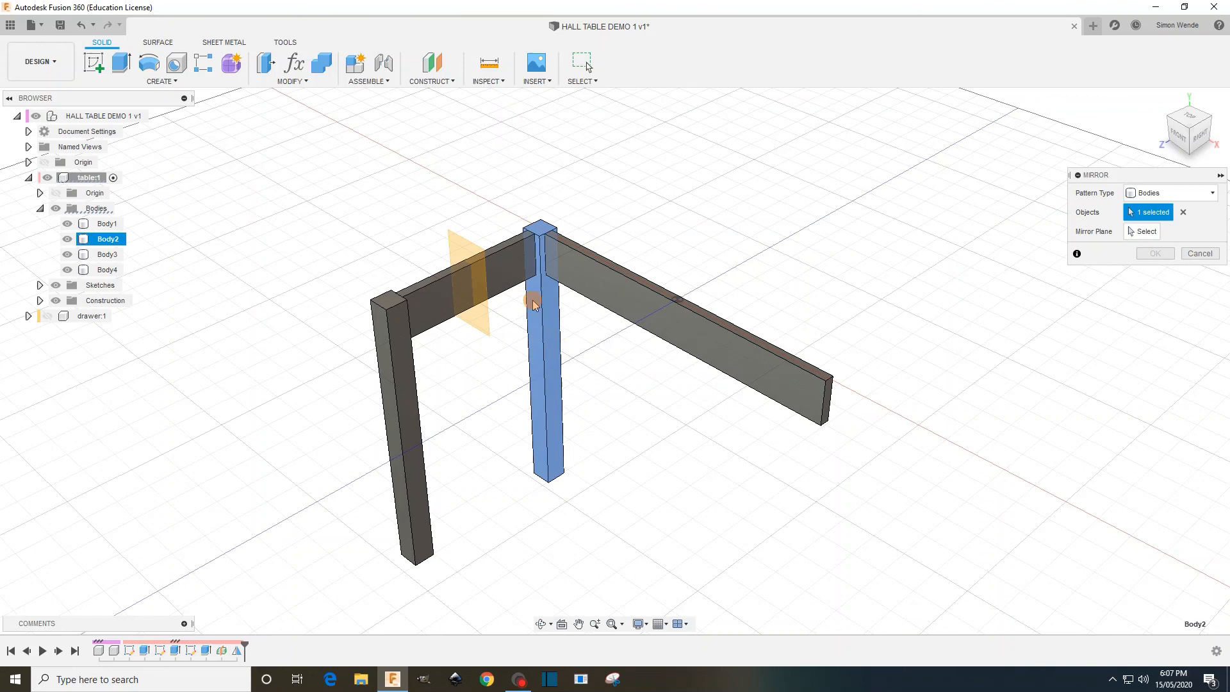
pyautogui.click(504, 271)
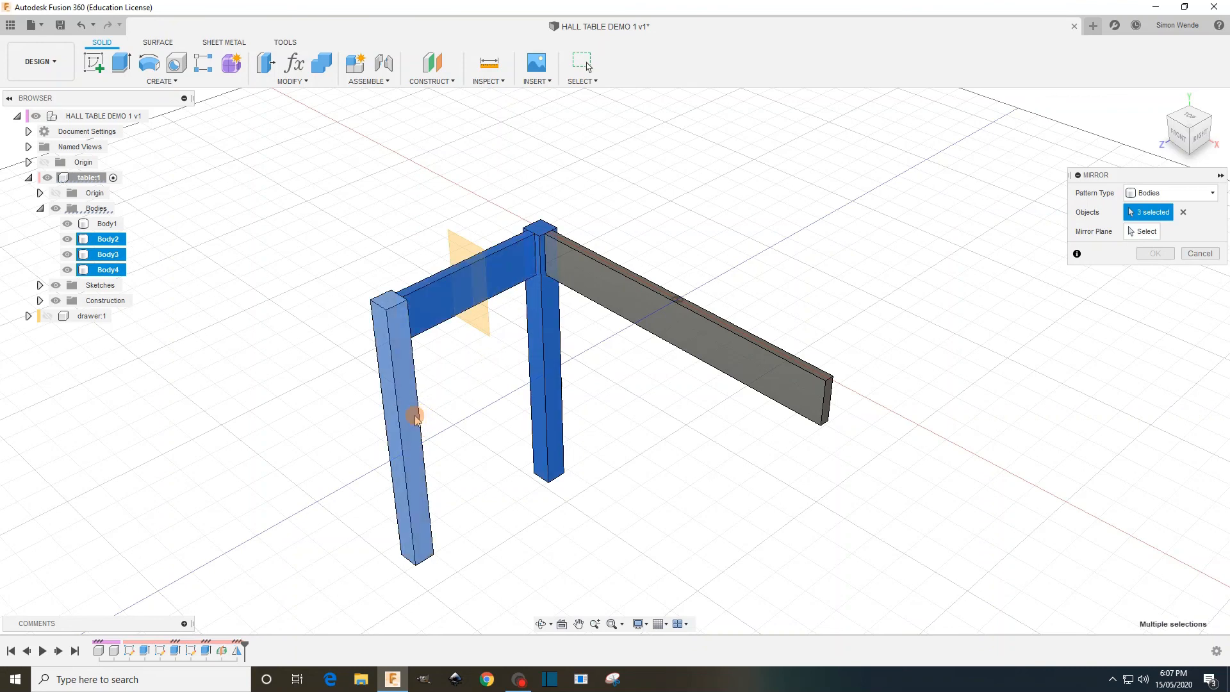
pyautogui.click(1138, 232)
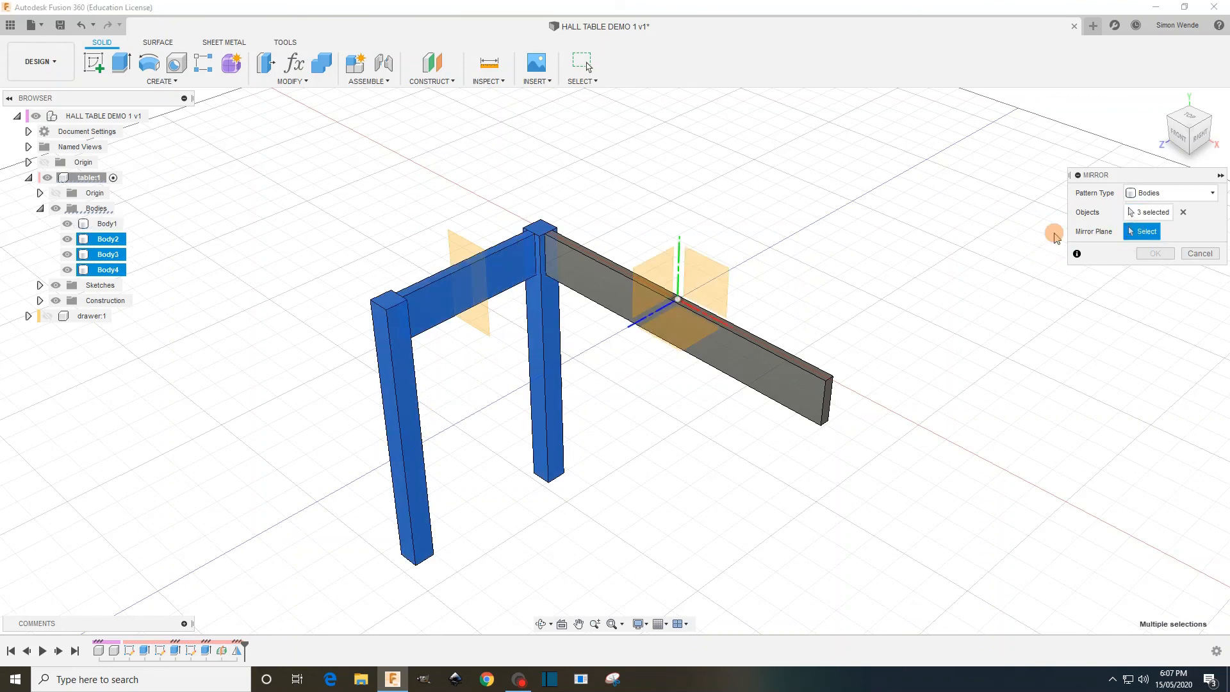
pyautogui.click(654, 269)
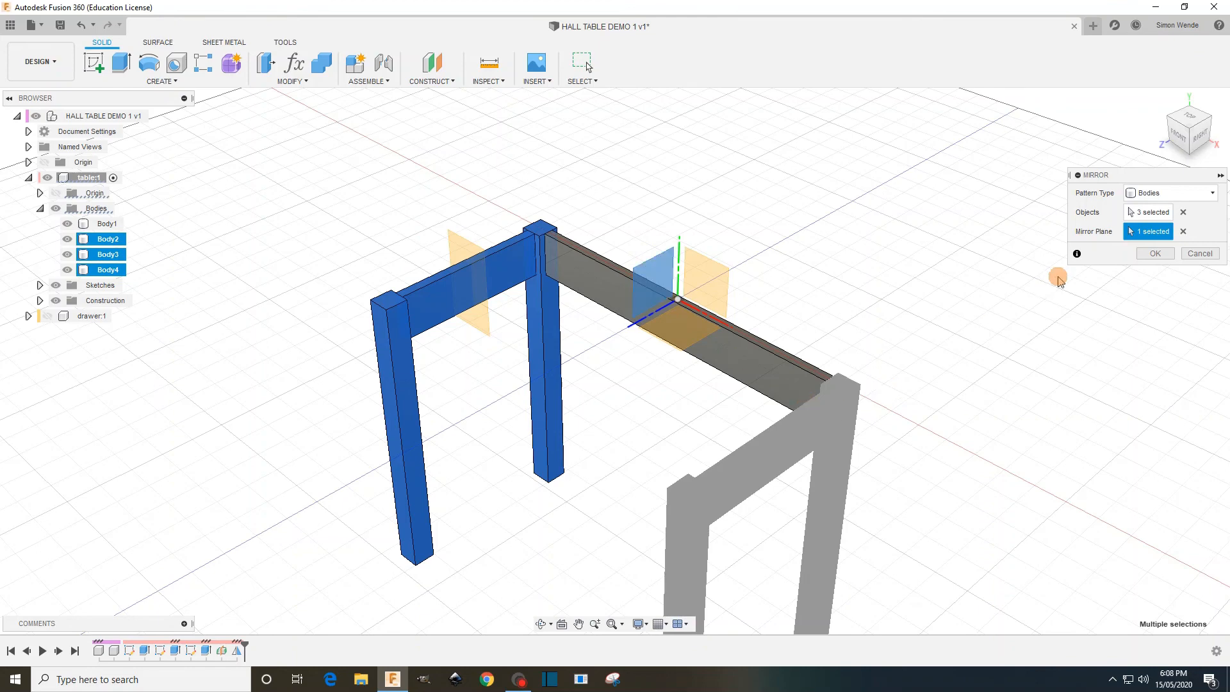
pyautogui.click(1155, 253)
pyautogui.scroll(-4, 934, 277)
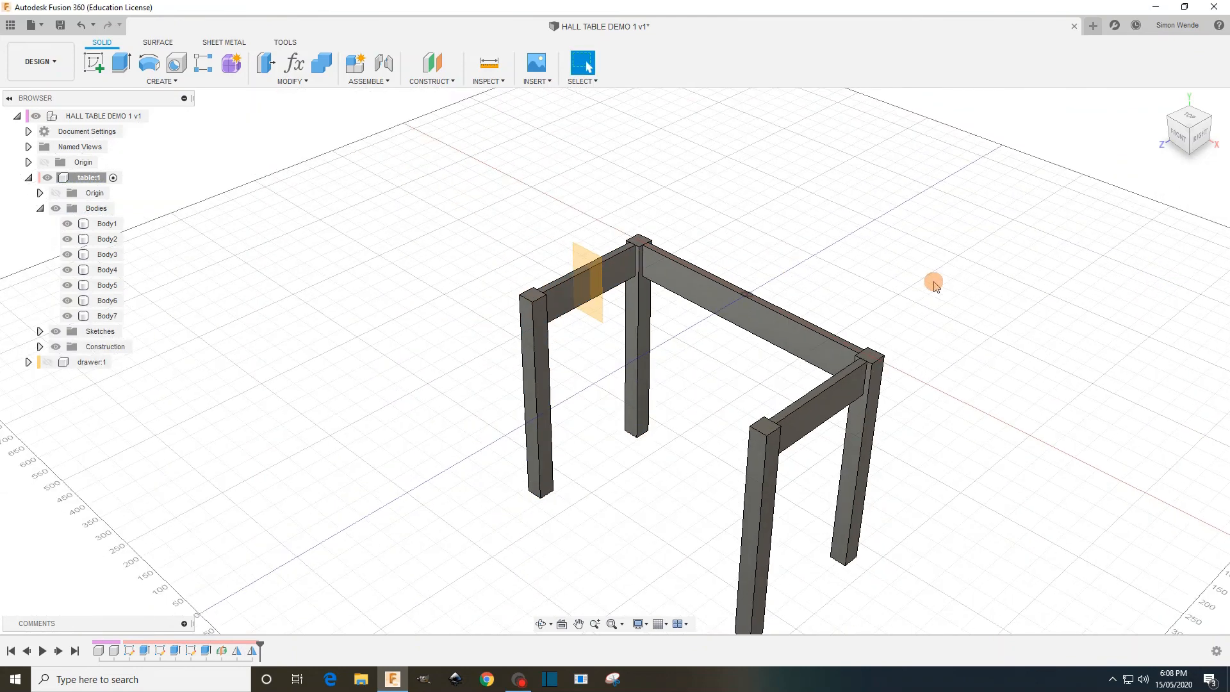
pyautogui.scroll(-3, 915, 429)
pyautogui.scroll(3, 921, 431)
pyautogui.moveTo(921, 431)
pyautogui.keyDown('shift'); pyautogui.mouseDown(button='middle')
pyautogui.moveTo(917, 453)
pyautogui.moveTo(1005, 417)
pyautogui.moveTo(930, 452)
pyautogui.mouseUp(button='middle'); pyautogui.keyUp('shift')
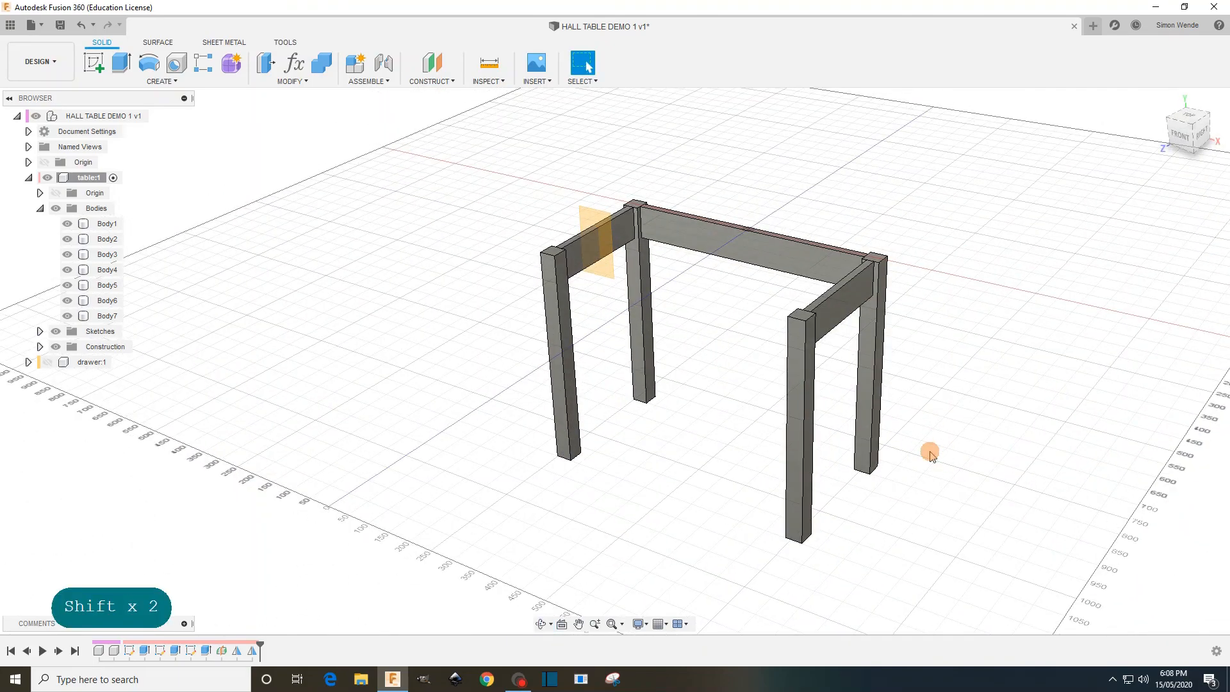